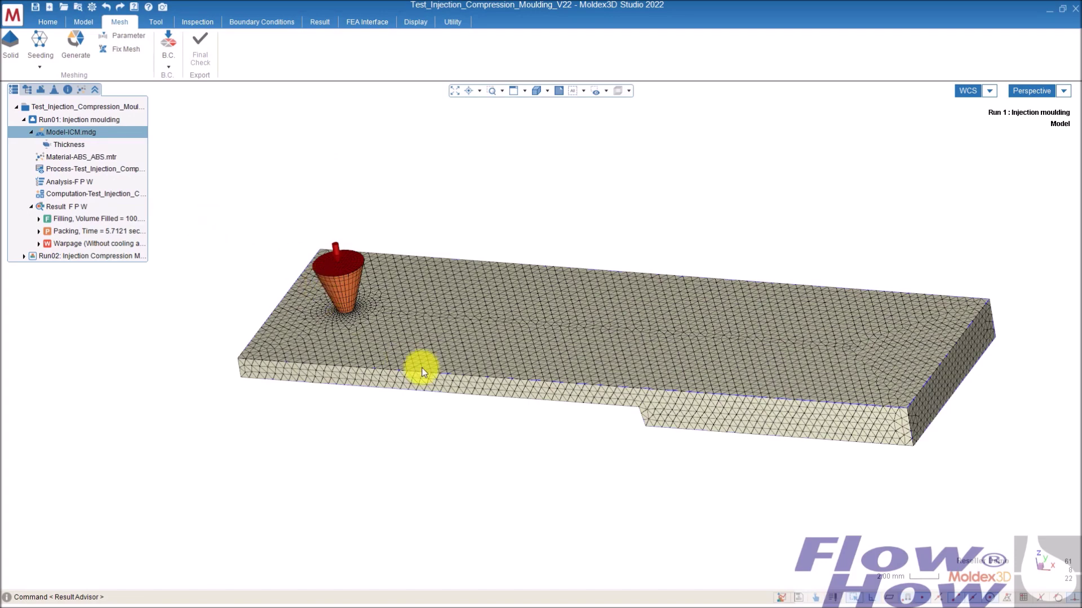
# Inspect the Run01 meshed part and gate from all sides and save the project
pyautogui.moveTo(422, 370); pyautogui.dragTo(484, 345, button='middle')
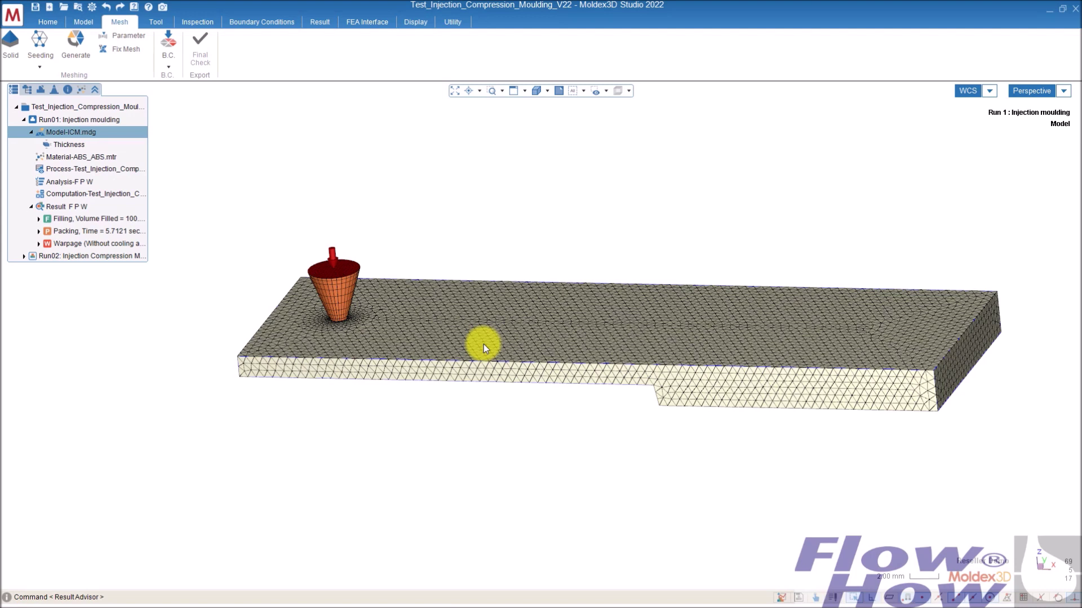
pyautogui.hotkey('ctrl', 's')
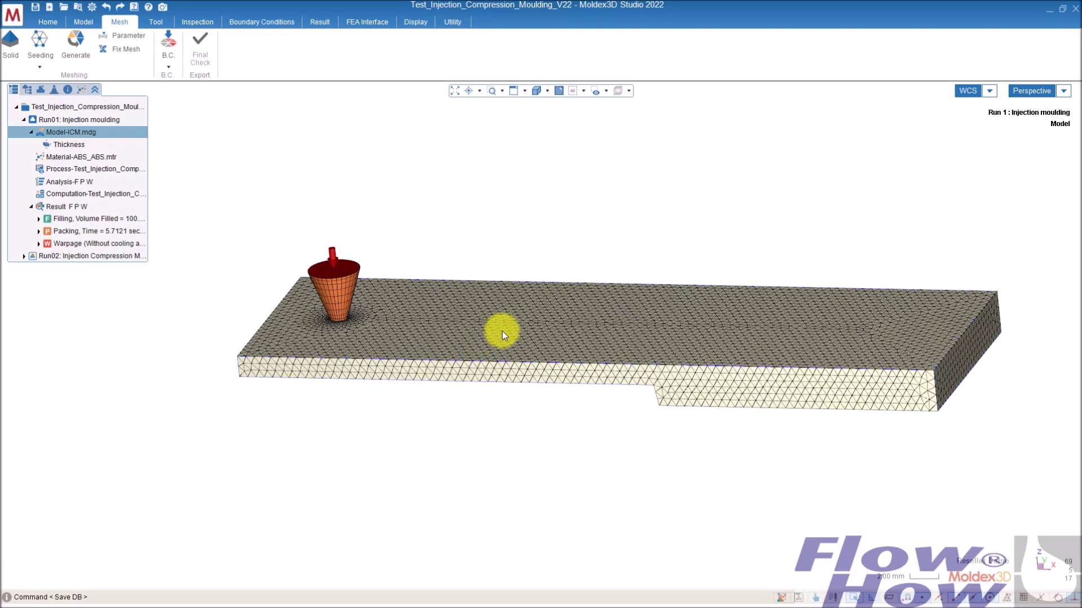
pyautogui.moveTo(500, 331); pyautogui.dragTo(844, 353, button='middle')
pyautogui.moveTo(739, 382); pyautogui.dragTo(670, 421, button='middle')
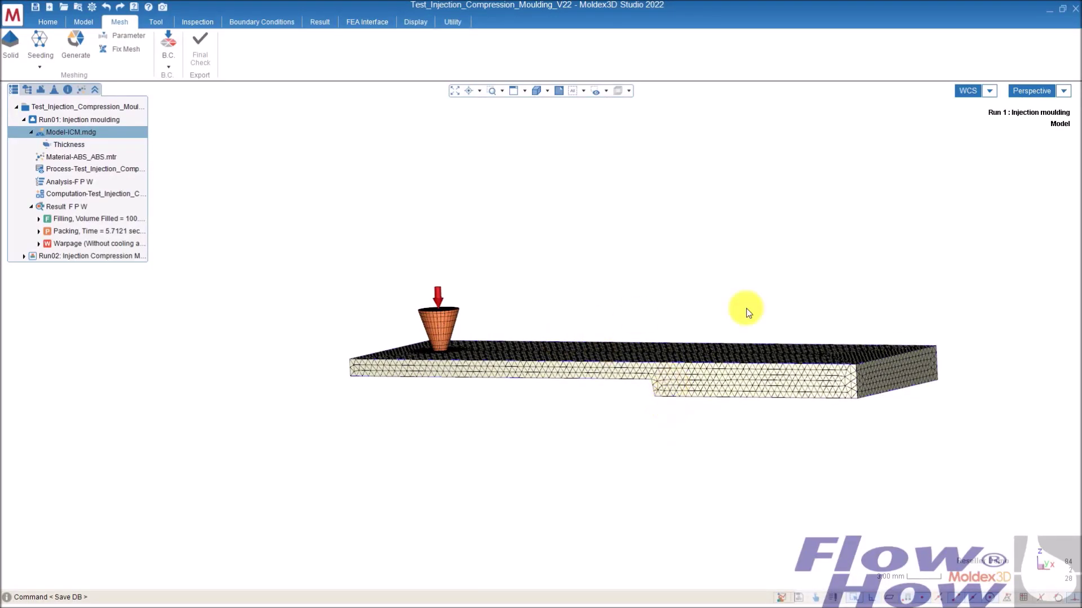
pyautogui.moveTo(739, 407); pyautogui.dragTo(838, 273, button='middle')
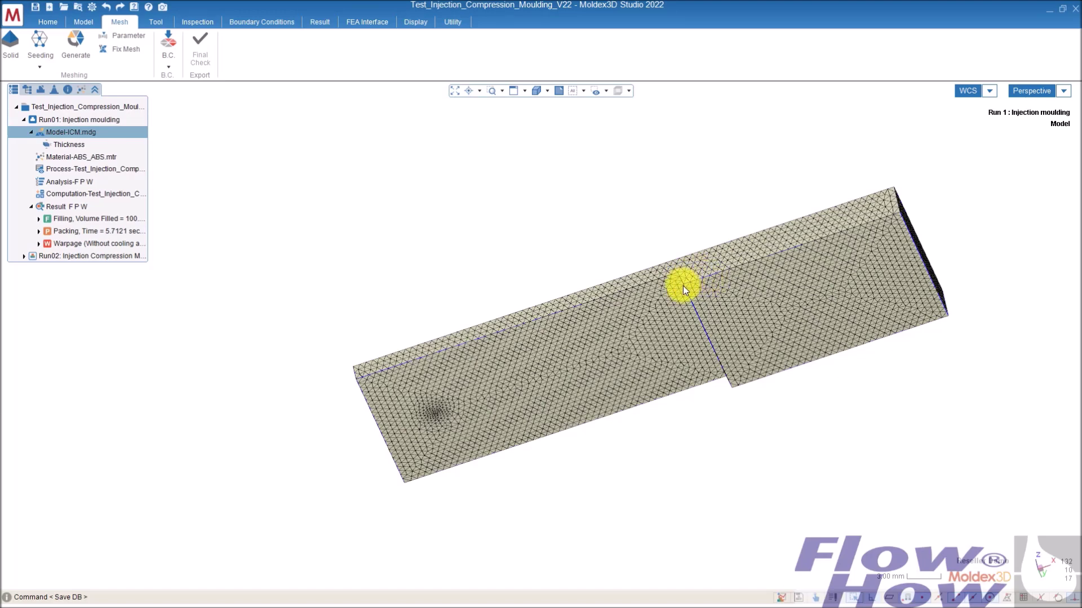
pyautogui.moveTo(683, 286); pyautogui.dragTo(718, 275, button='middle')
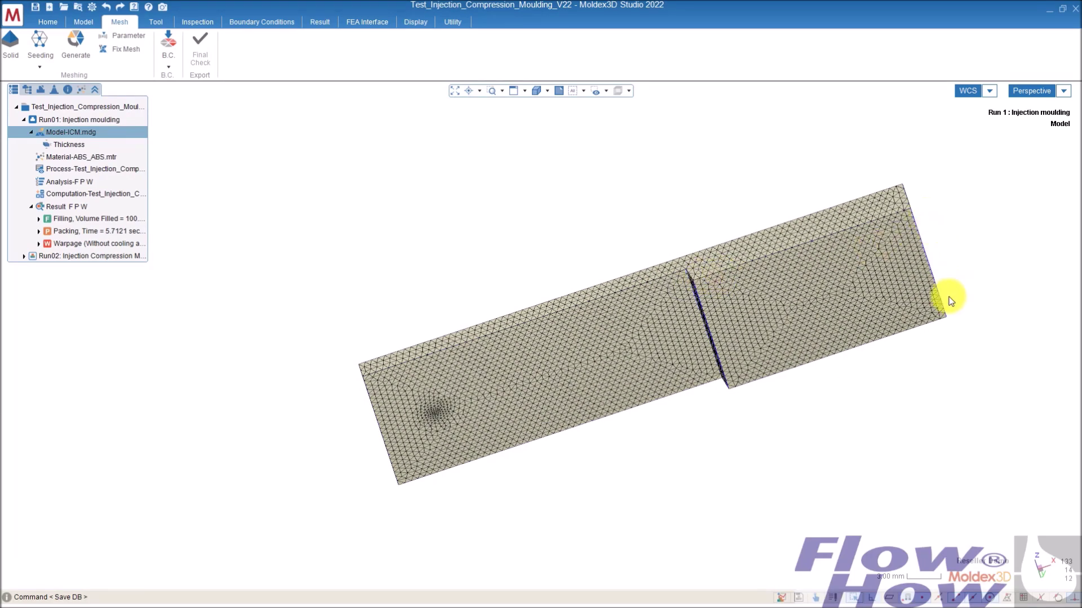
pyautogui.moveTo(876, 198); pyautogui.dragTo(628, 316, button='middle')
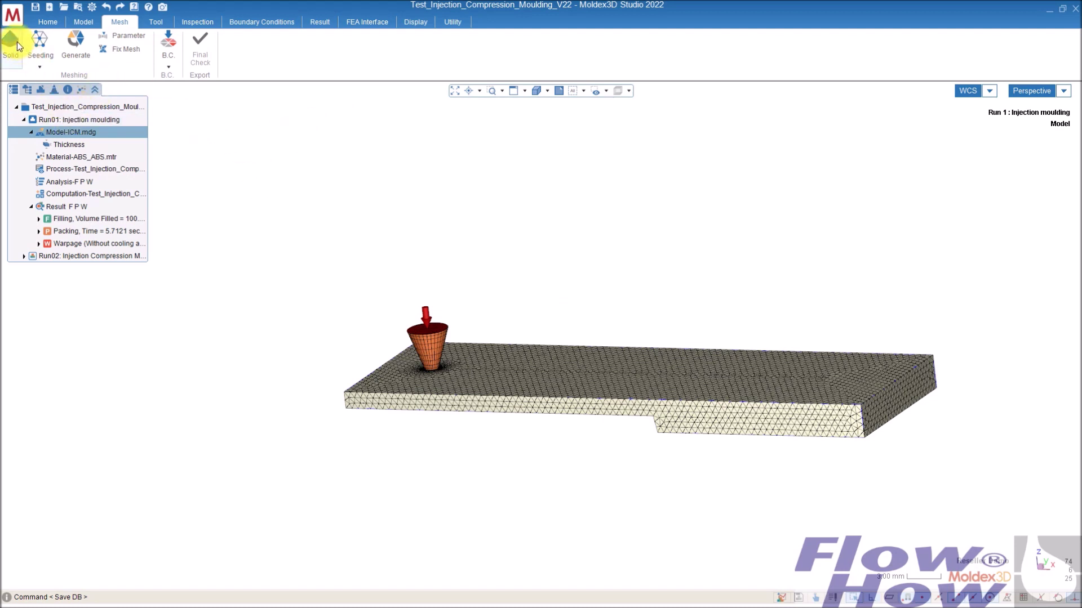
pyautogui.click(48, 22)
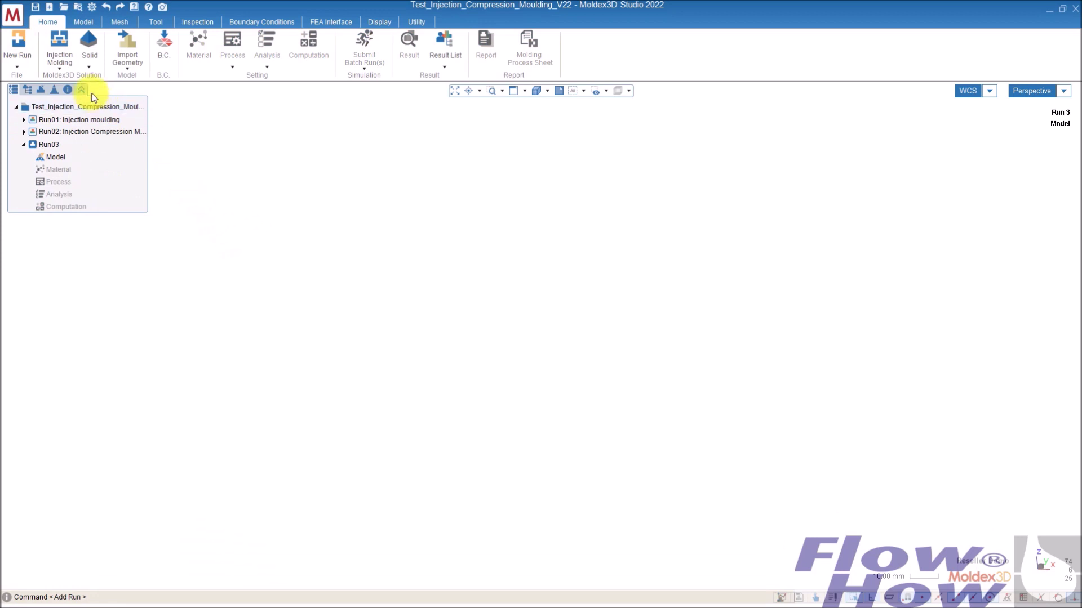
# Add a new Injection Compression Molding run and import the ICM.stp geometry into it
pyautogui.click(61, 66)
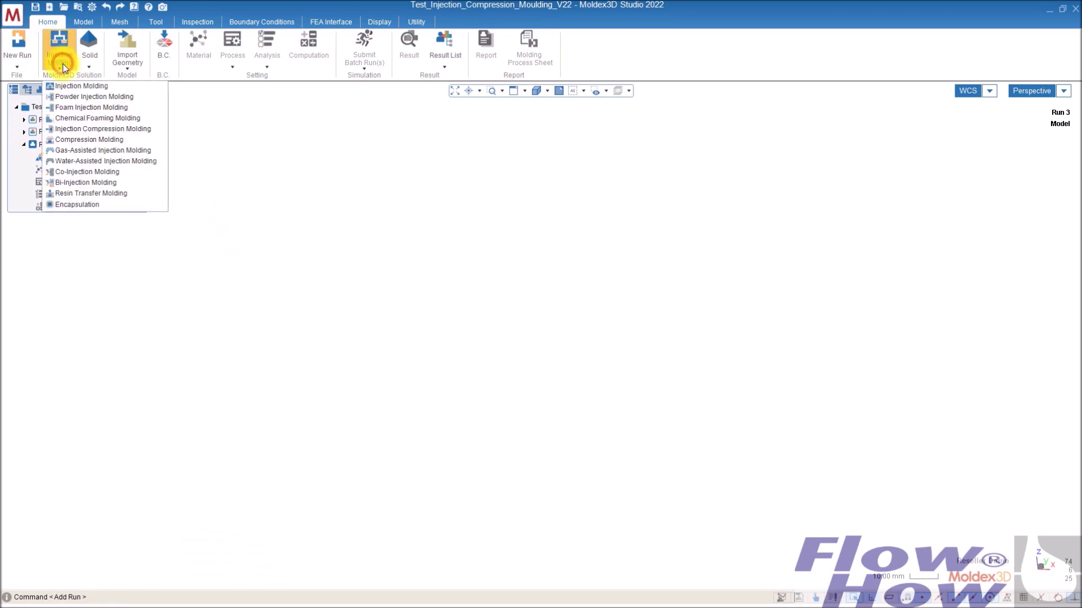
pyautogui.click(81, 129)
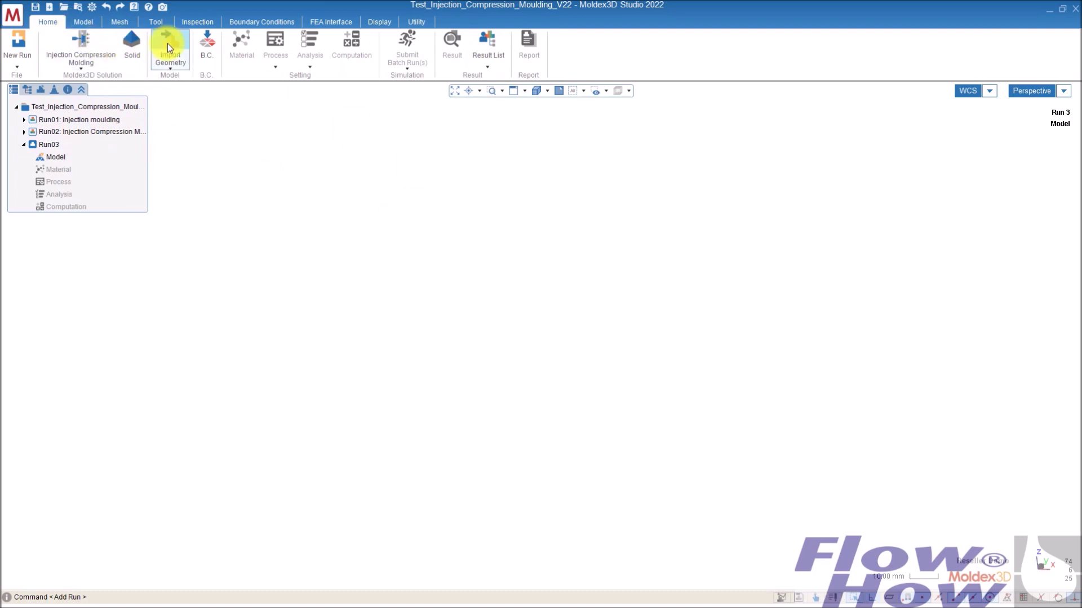
pyautogui.click(169, 43)
pyautogui.click(468, 232)
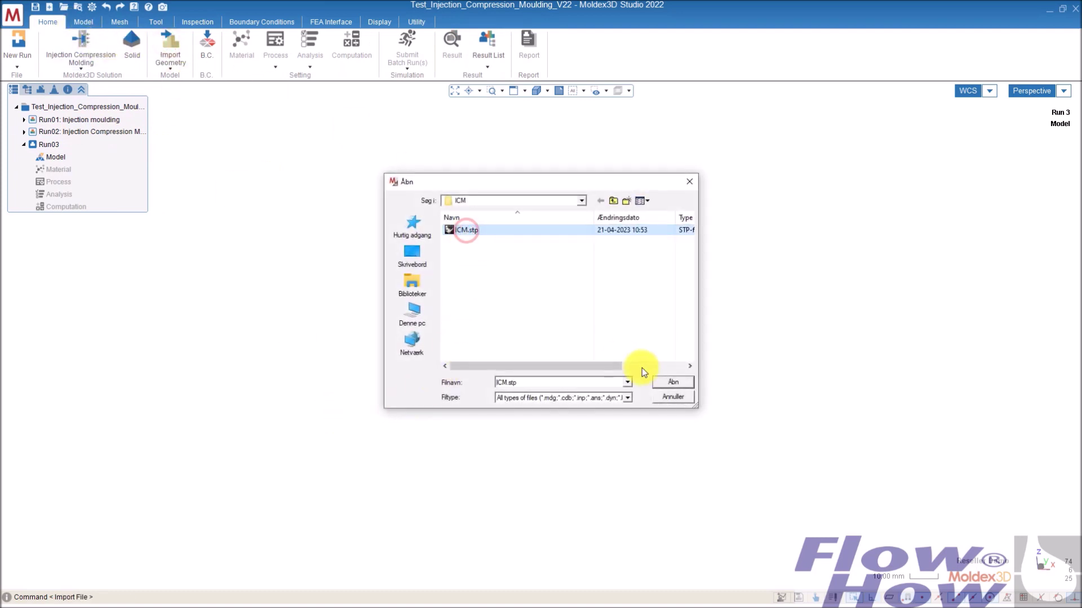
pyautogui.click(671, 382)
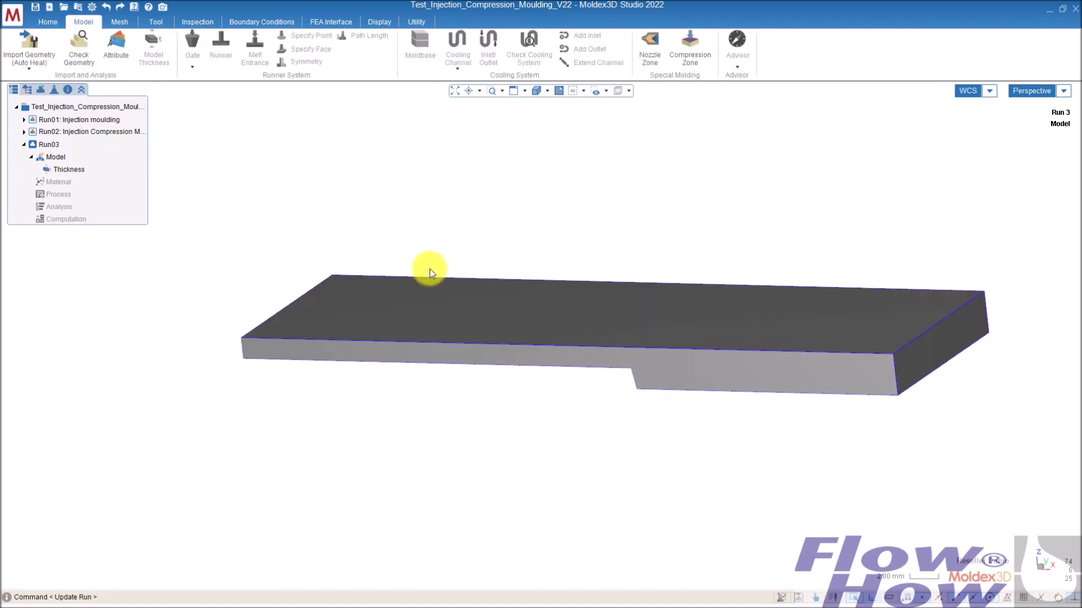
# Assign the Part attribute to the imported ICM.stp solid
pyautogui.moveTo(425, 265)
pyautogui.mouseDown(button='middle')
pyautogui.moveTo(466, 164)
pyautogui.moveTo(456, 294)
pyautogui.moveTo(387, 261)
pyautogui.mouseUp(button='middle')
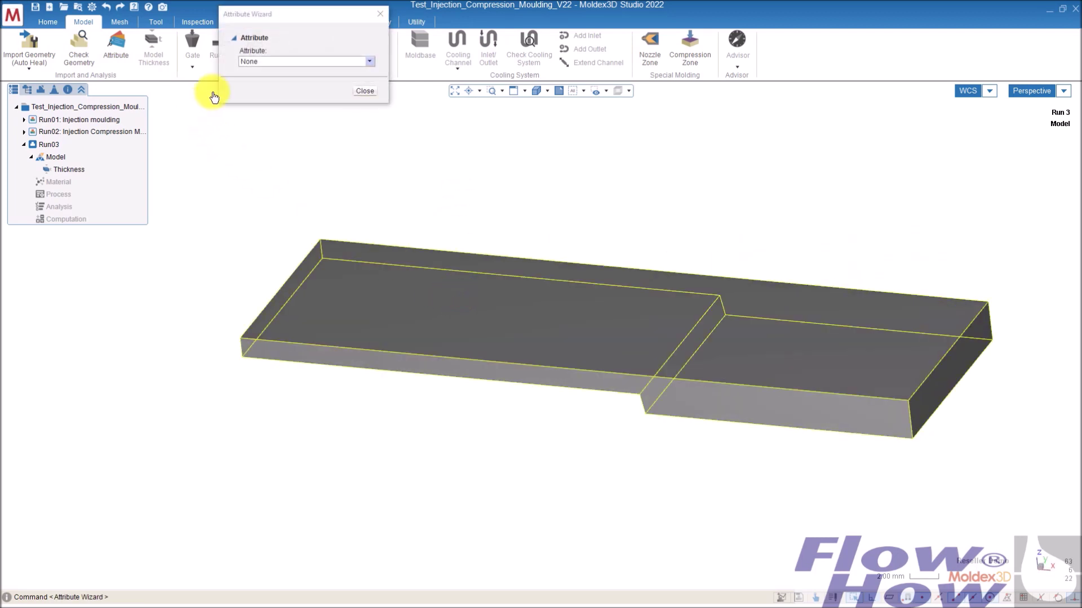
pyautogui.click(259, 62)
pyautogui.click(257, 85)
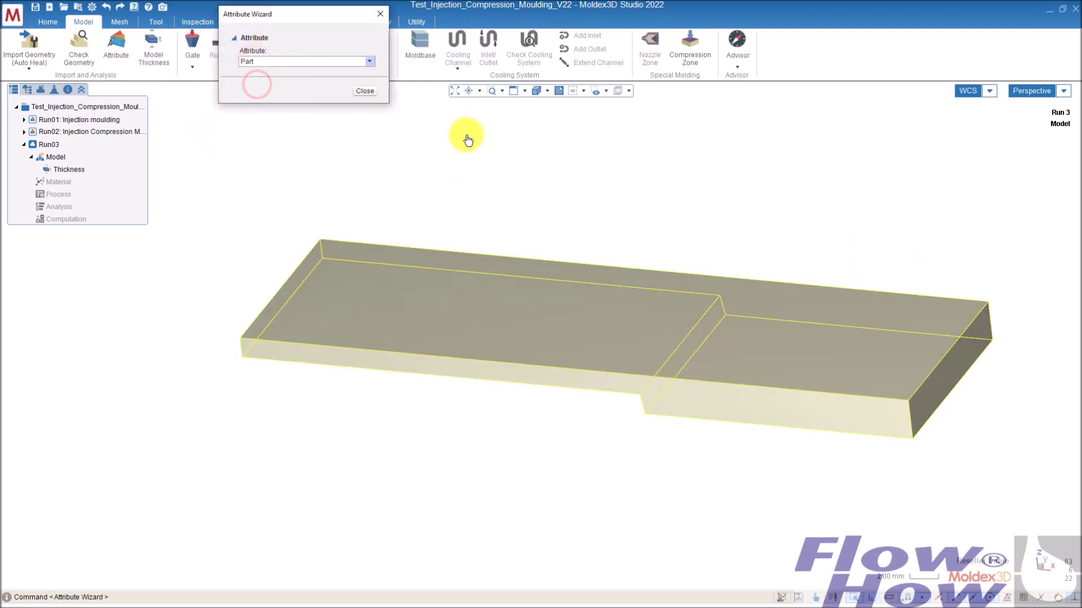
pyautogui.click(365, 91)
pyautogui.moveTo(369, 222); pyautogui.dragTo(386, 271, button='middle')
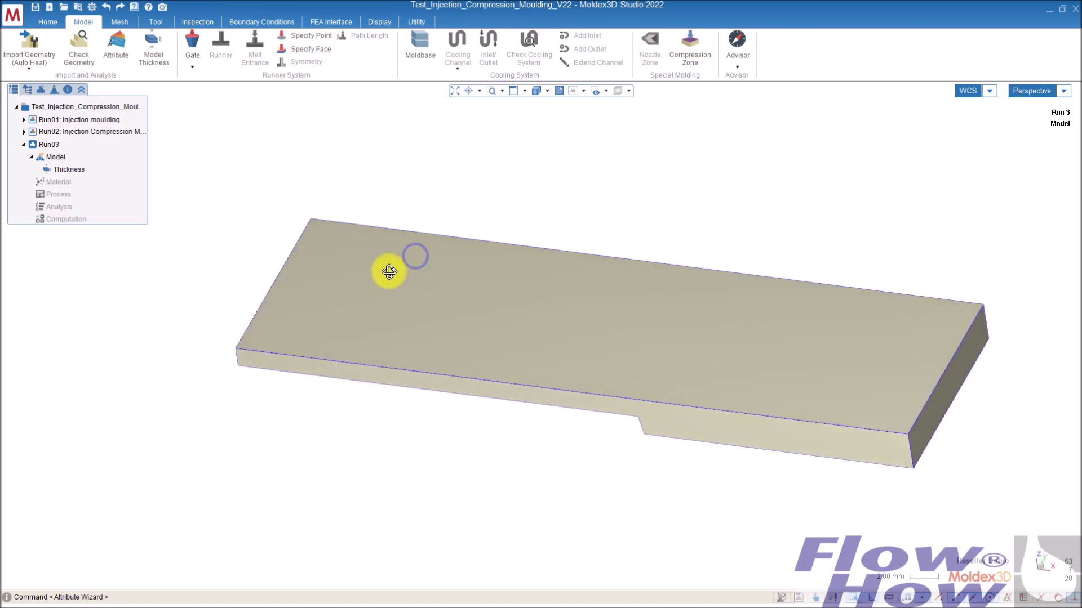
pyautogui.click(197, 38)
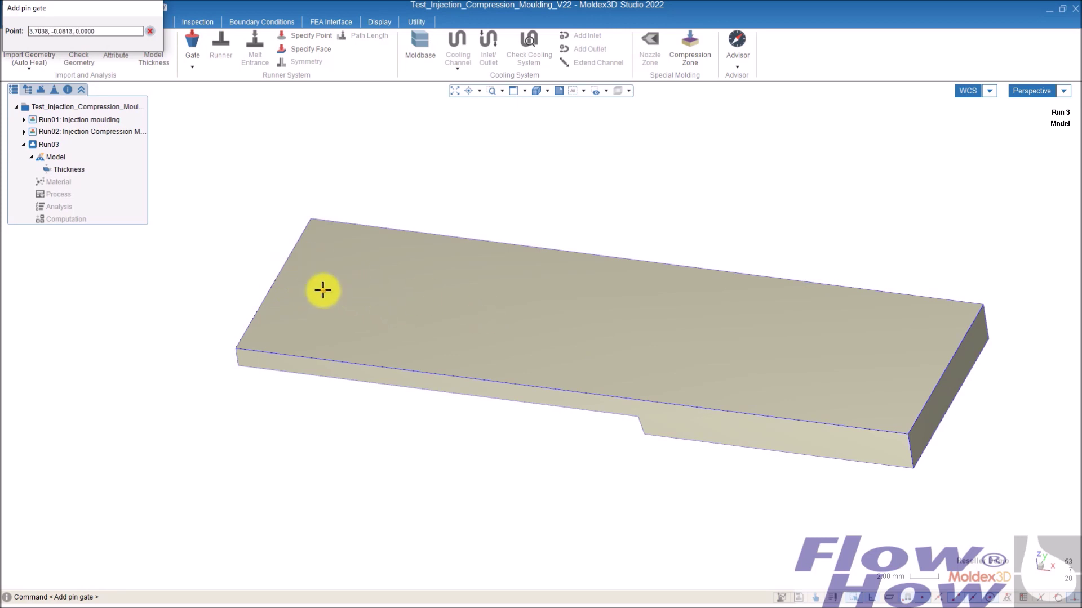
# Place a 1.00-diameter pin gate at the part's corner
pyautogui.click(288, 285)
pyautogui.moveTo(290, 285)
pyautogui.mouseDown(button='middle')
pyautogui.moveTo(336, 265)
pyautogui.moveTo(275, 286)
pyautogui.mouseUp(button='middle')
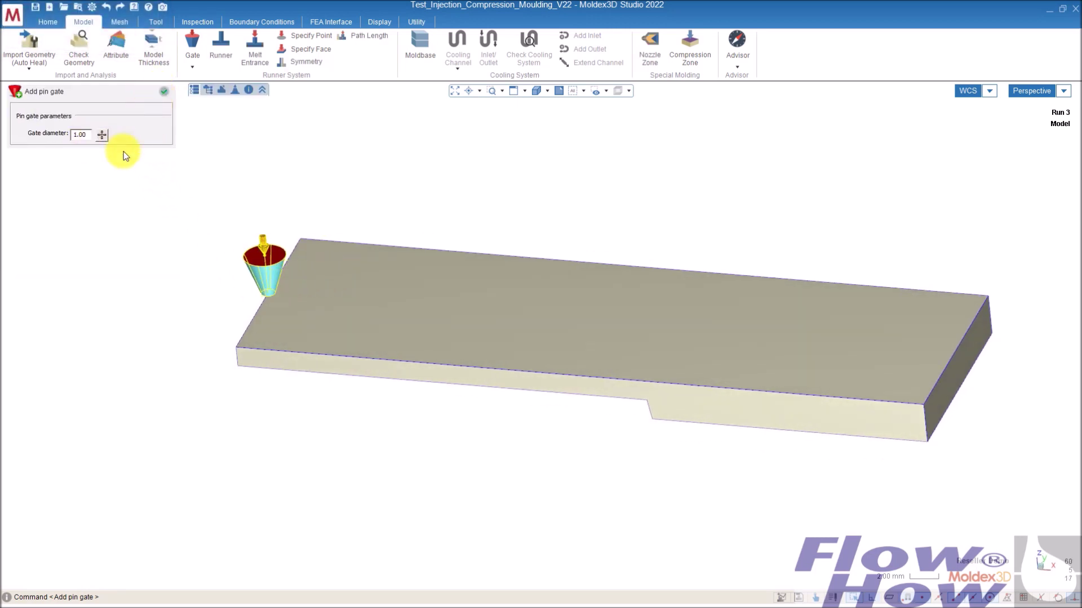
pyautogui.click(163, 92)
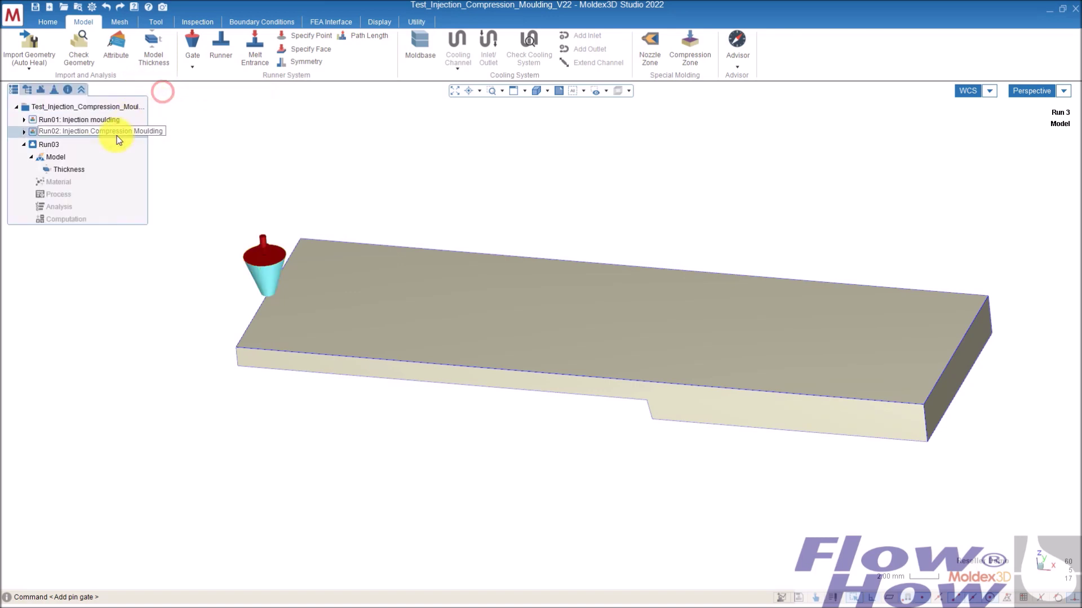
# Set the gate attribute to Hot Runner Gate, answering No to the warning
pyautogui.doubleClick(261, 284)
pyautogui.click(269, 61)
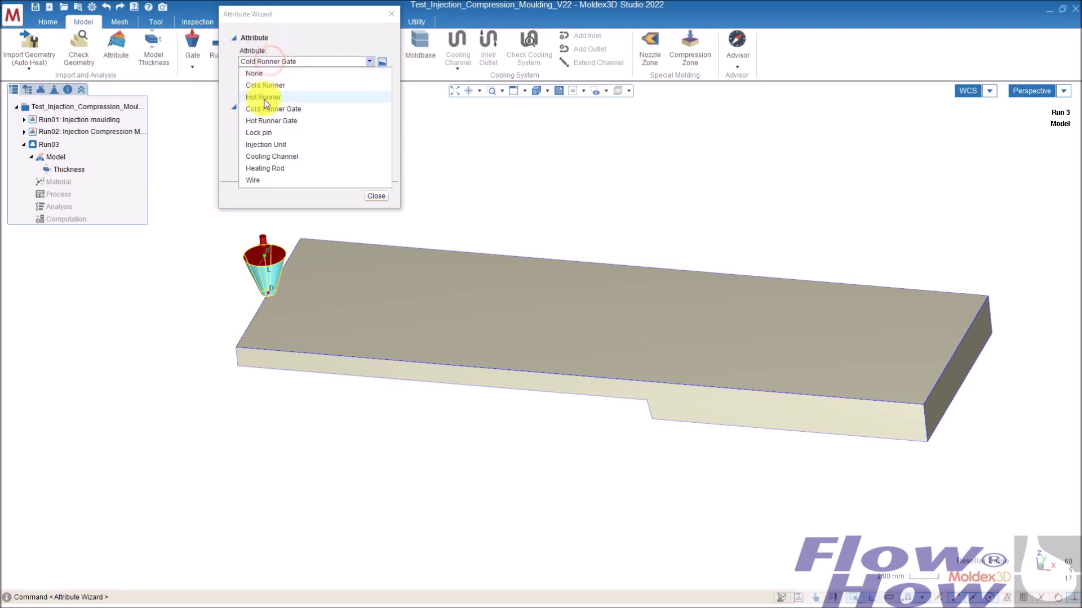
pyautogui.click(267, 121)
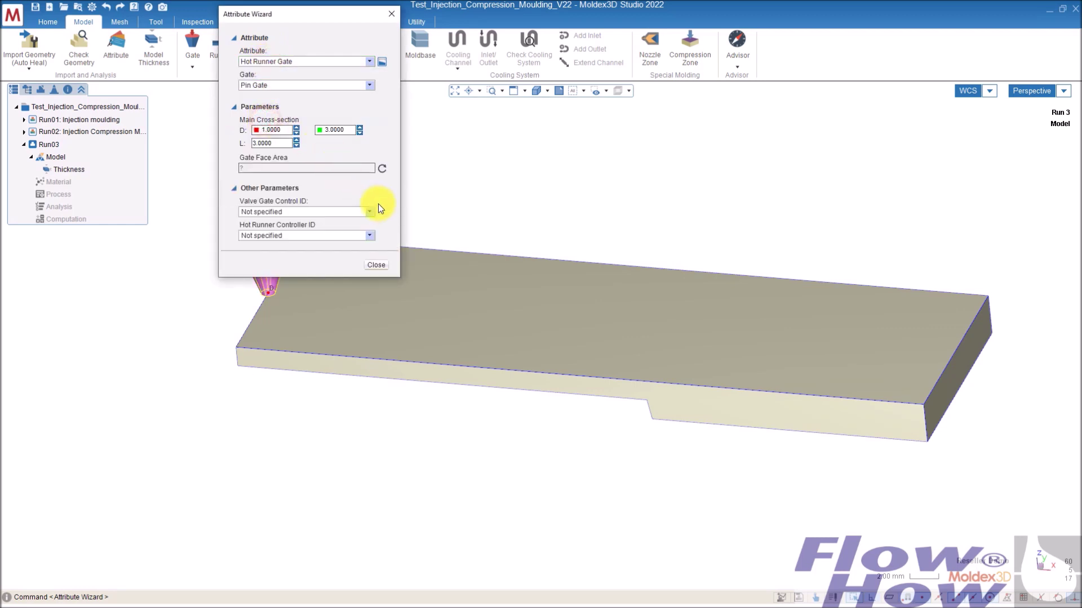
pyautogui.click(373, 264)
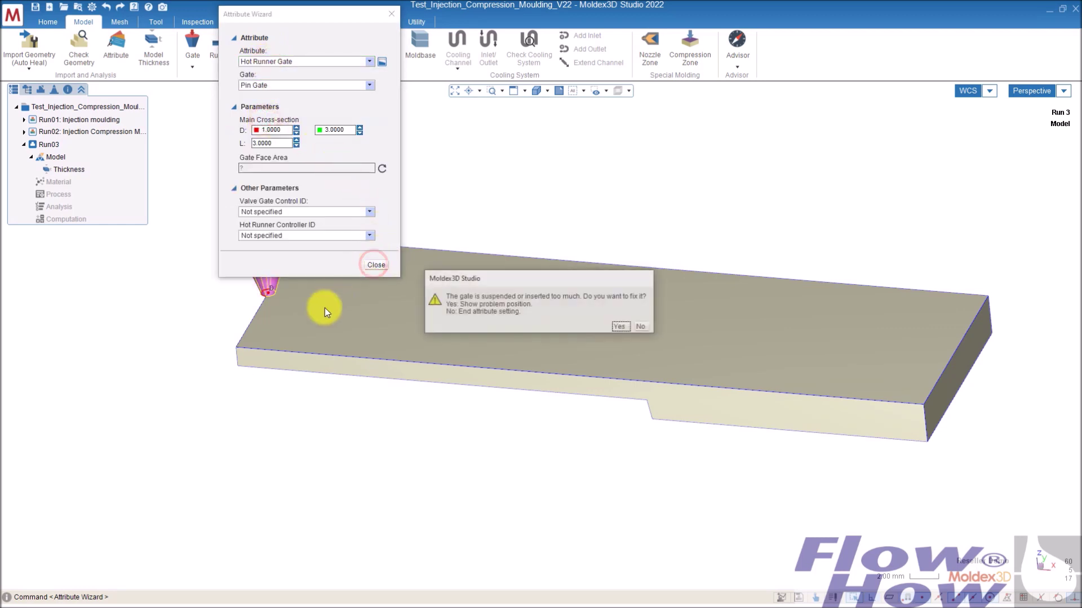
pyautogui.click(626, 328)
pyautogui.click(377, 266)
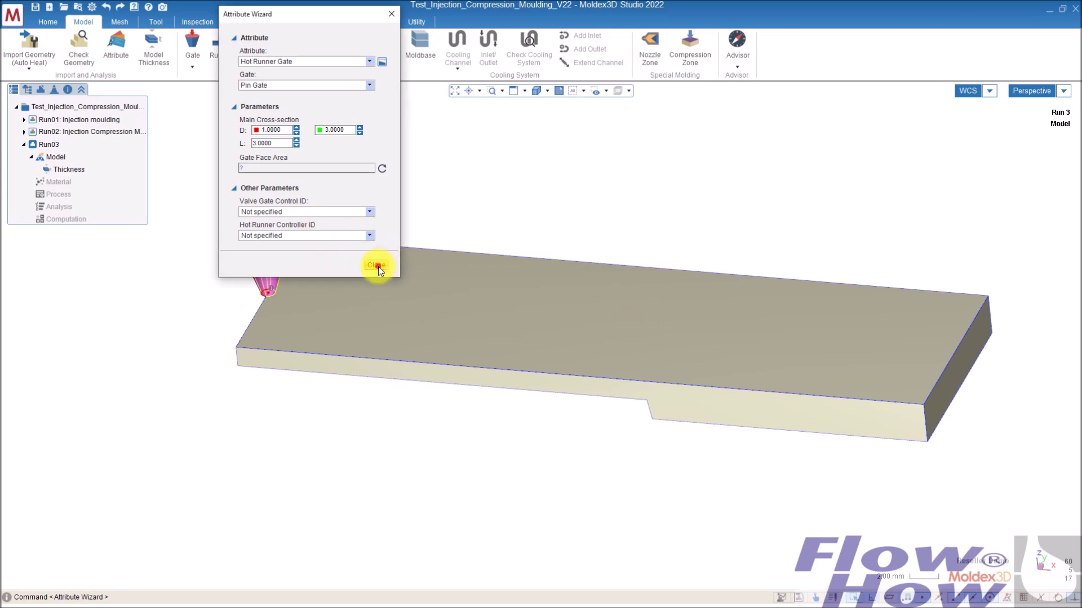
pyautogui.click(640, 328)
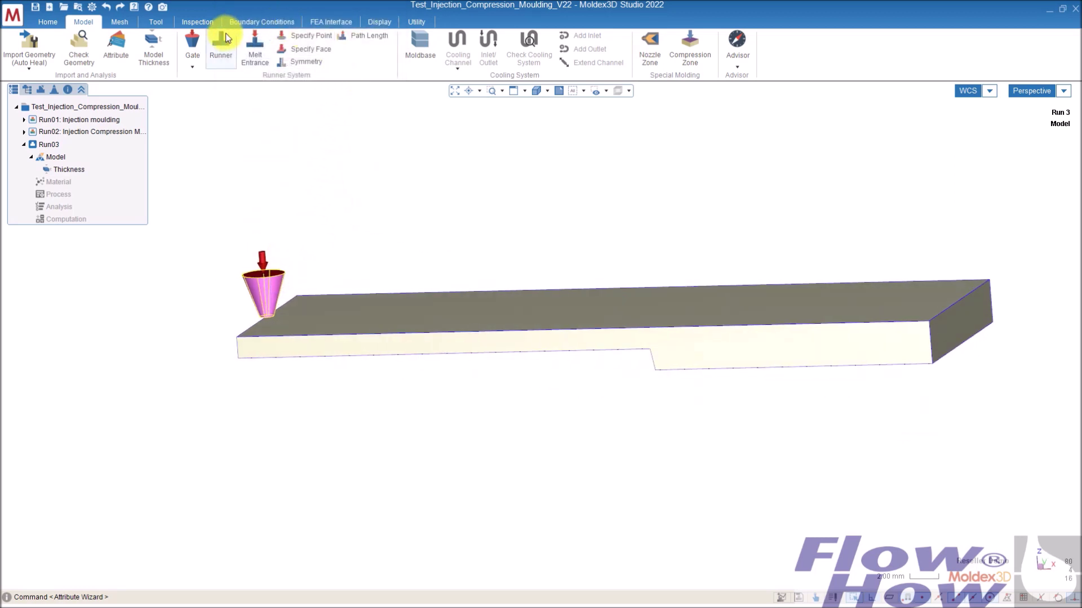
# Move the hot runner gate by its bottom tip inward onto the plate's top face
pyautogui.click(158, 22)
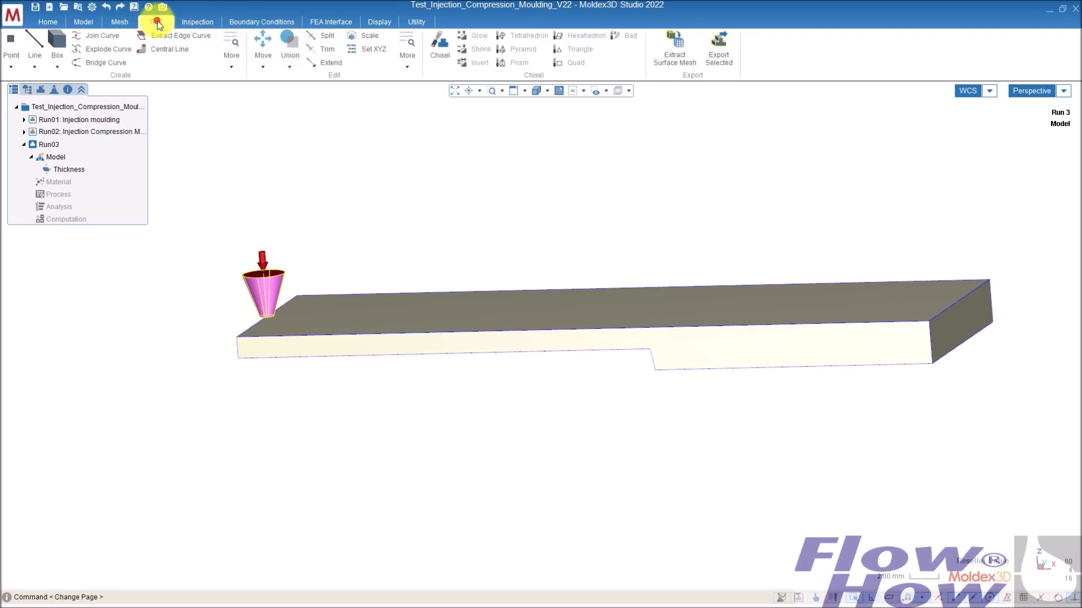
pyautogui.click(263, 41)
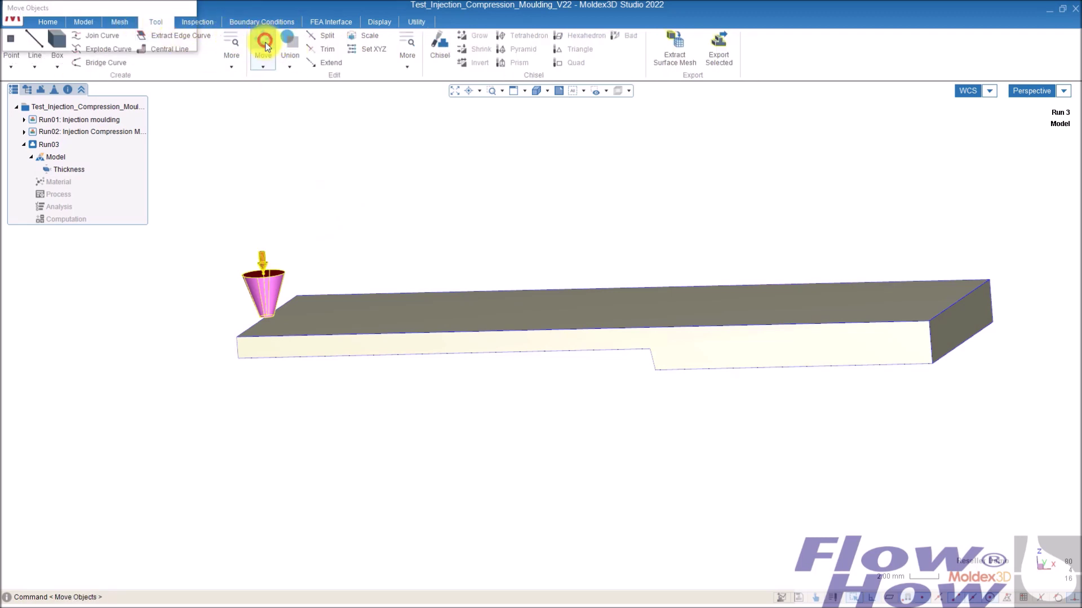
pyautogui.moveTo(349, 169); pyautogui.dragTo(363, 214, button='middle')
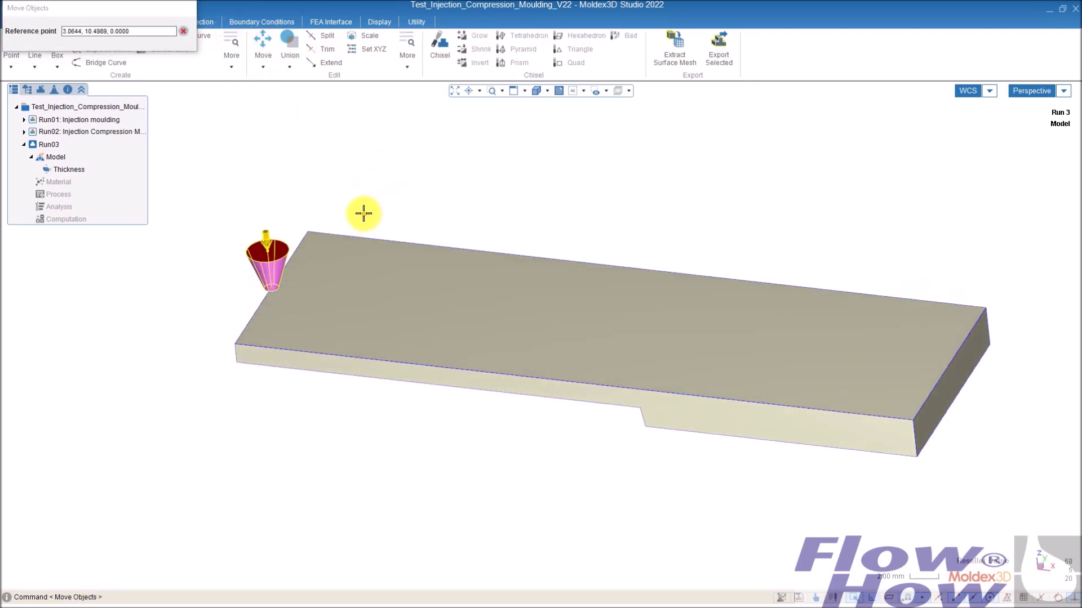
pyautogui.click(270, 291)
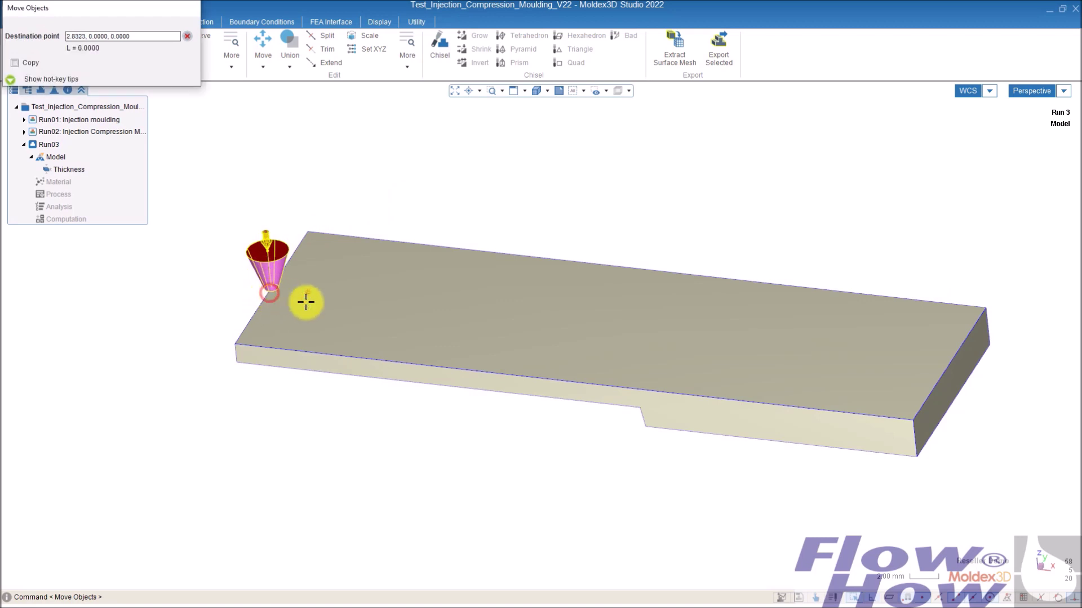
pyautogui.click(360, 320)
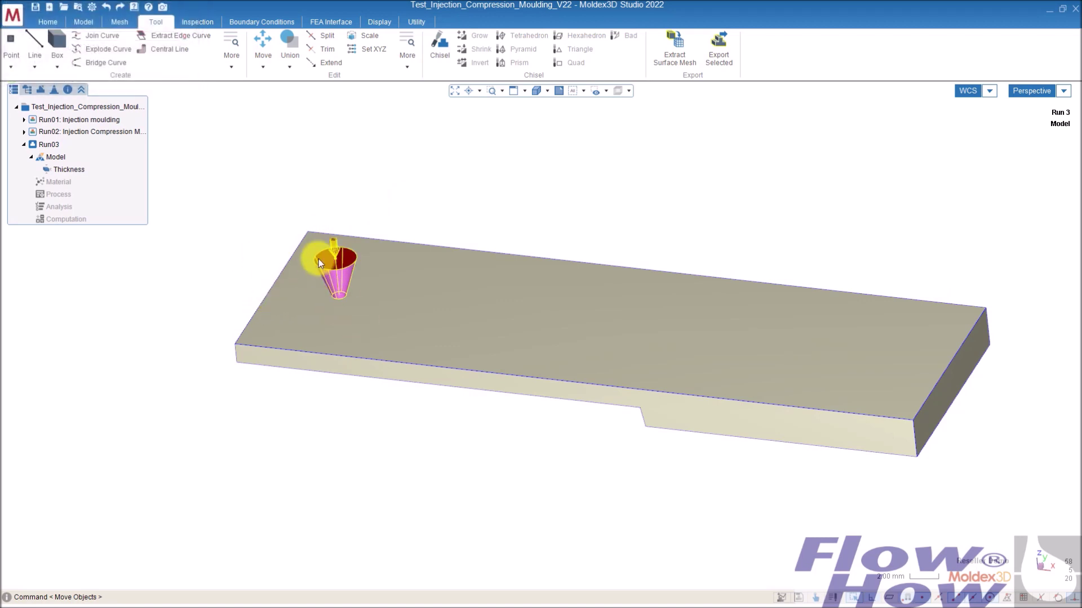
pyautogui.moveTo(379, 307); pyautogui.dragTo(254, 234, button='middle')
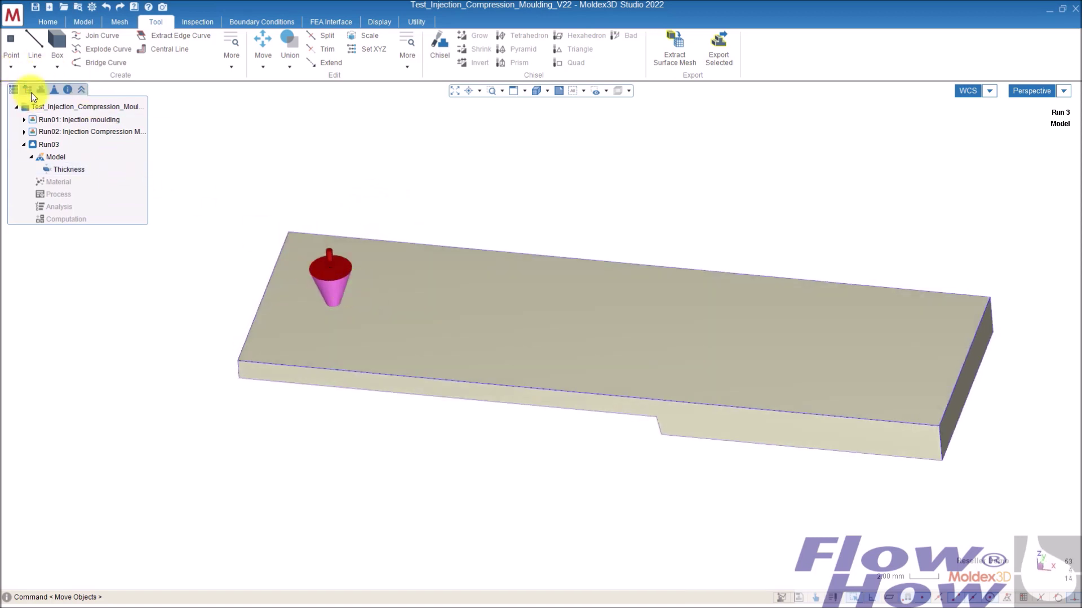
# Reseed the part with a mesh size of 1 and confirm the seeding
pyautogui.click(118, 22)
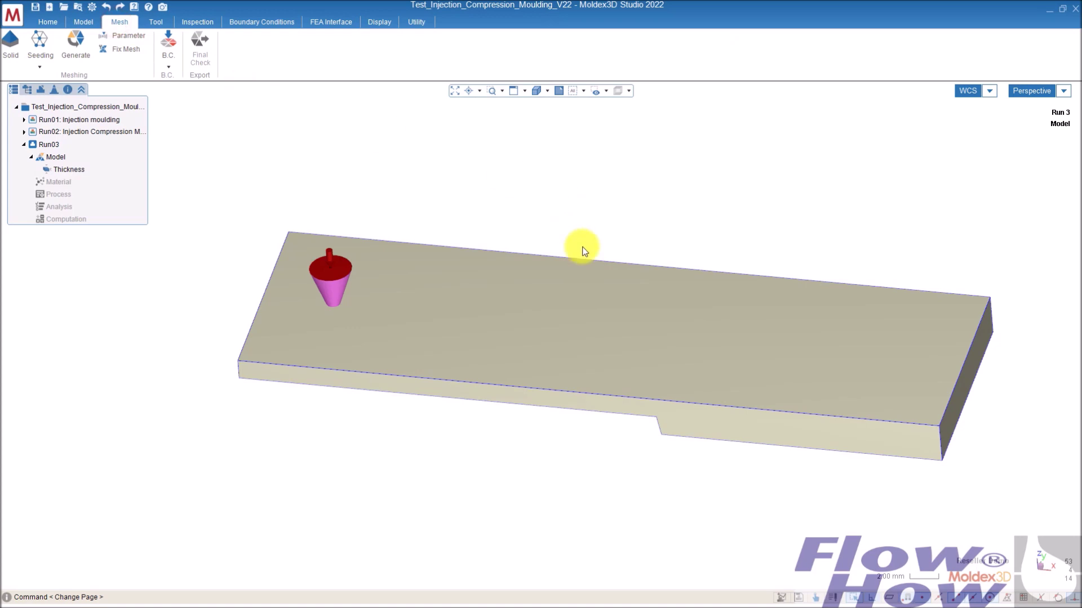
pyautogui.moveTo(377, 342); pyautogui.dragTo(409, 256, button='middle')
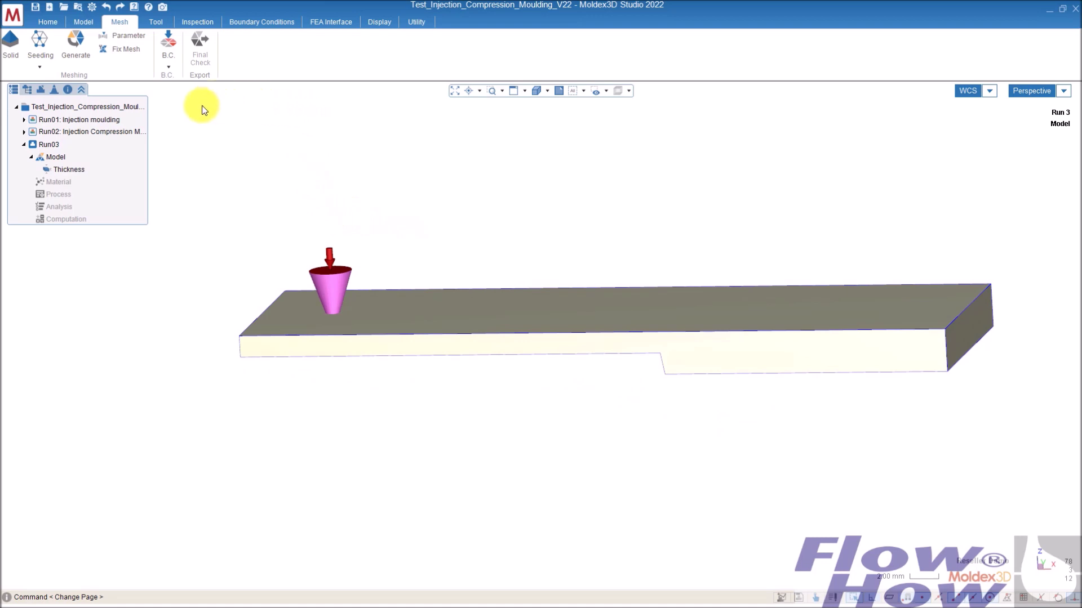
pyautogui.moveTo(454, 343); pyautogui.dragTo(485, 243, button='middle')
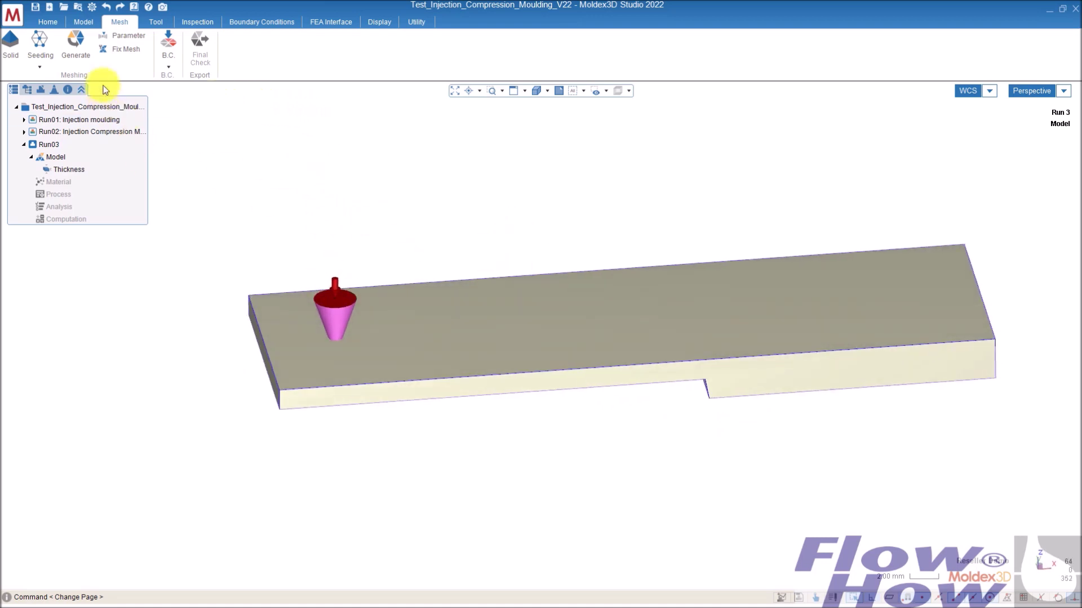
pyautogui.click(39, 40)
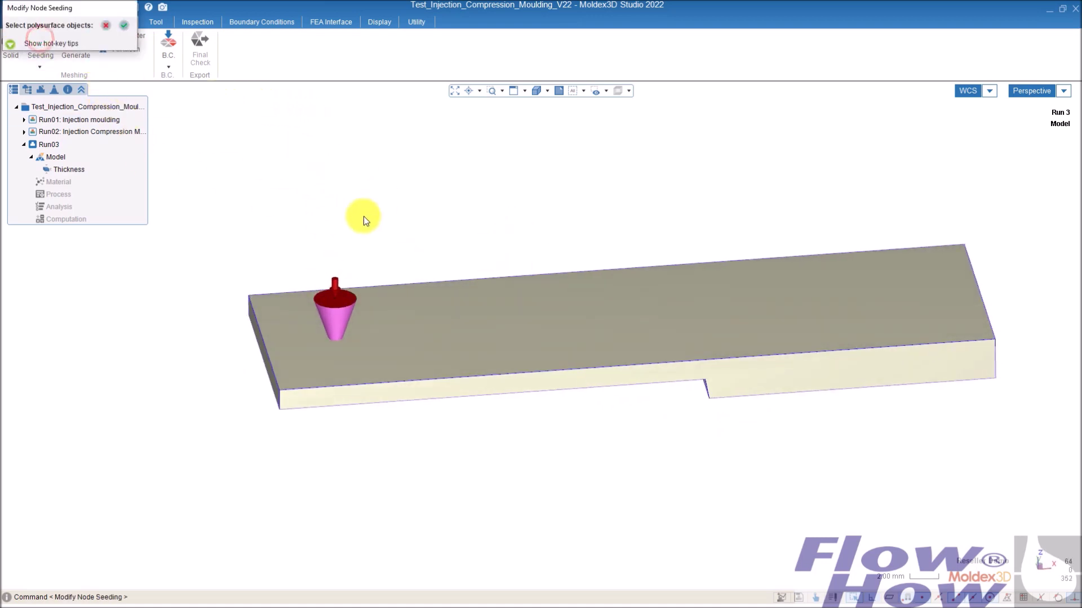
pyautogui.click(477, 319)
pyautogui.click(124, 25)
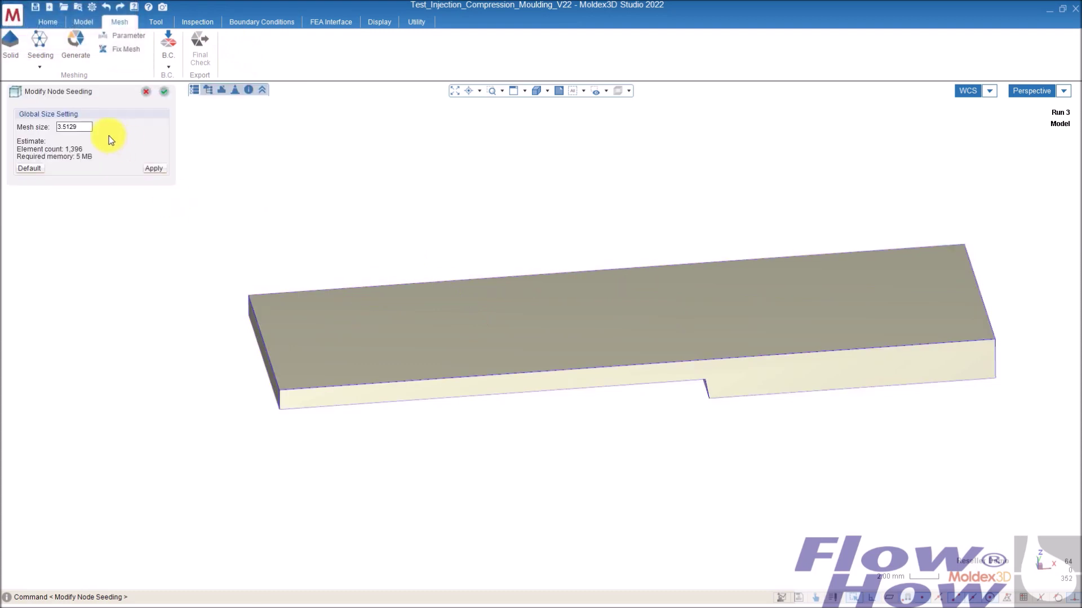
pyautogui.doubleClick(70, 127)
pyautogui.write('1')
pyautogui.click(153, 173)
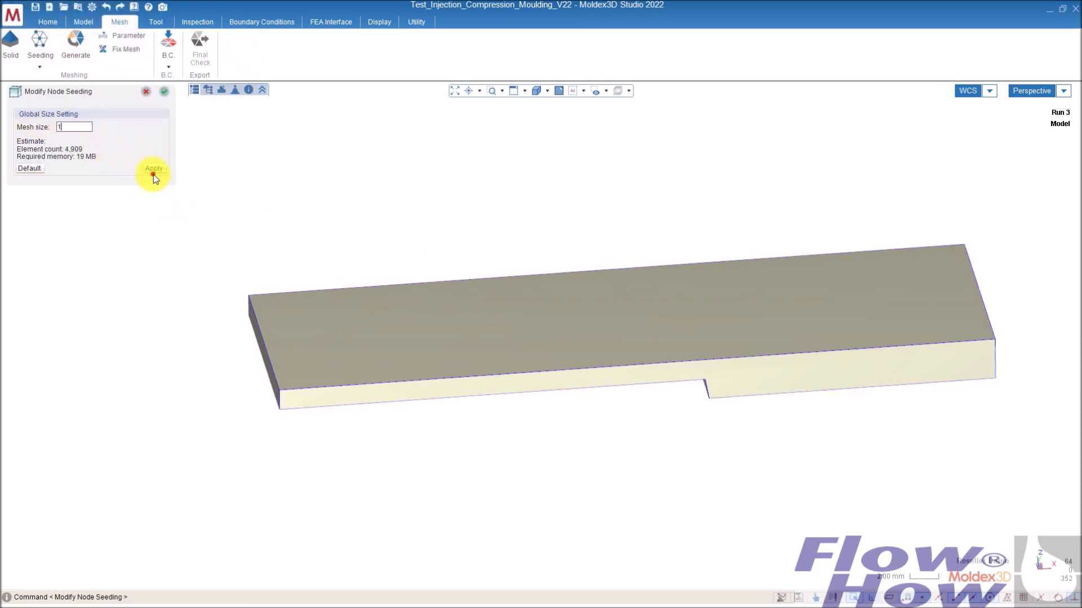
pyautogui.click(164, 91)
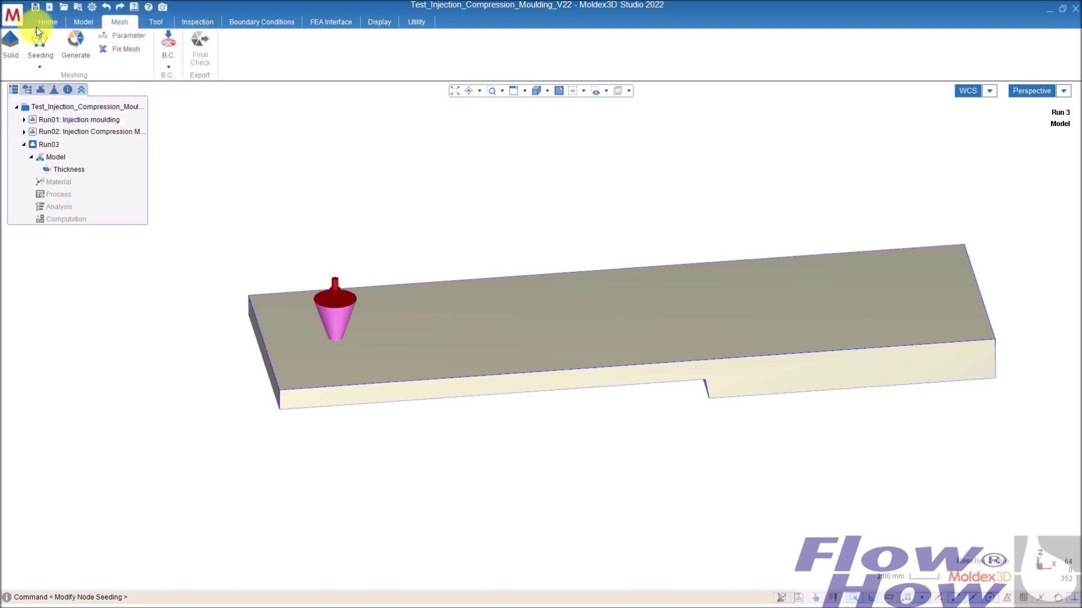
# Generate the part's surface mesh and inspect the meshed plate
pyautogui.click(76, 42)
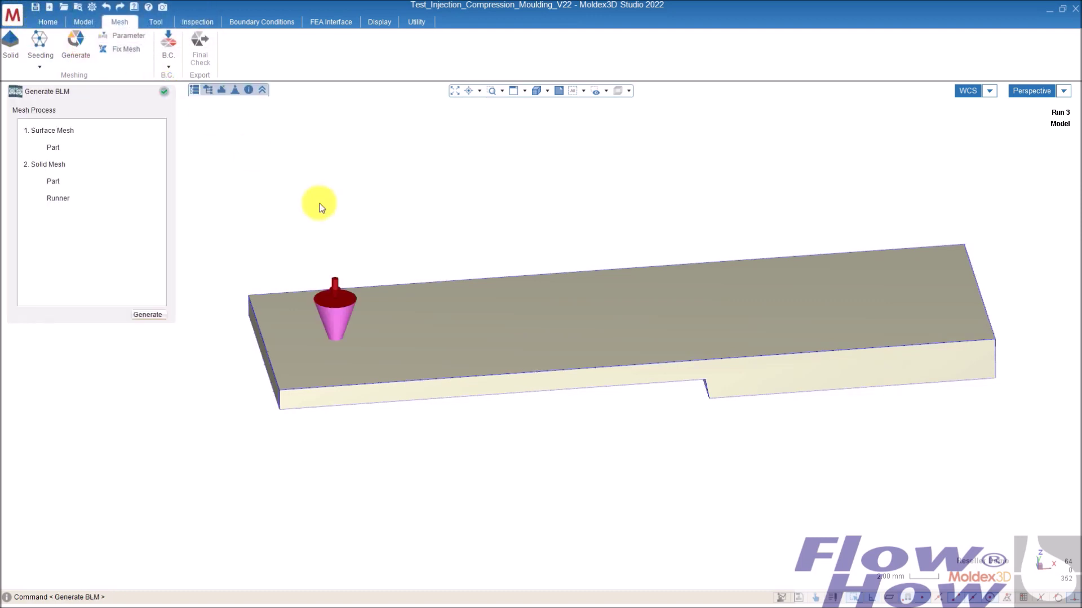
pyautogui.click(40, 147)
pyautogui.click(147, 314)
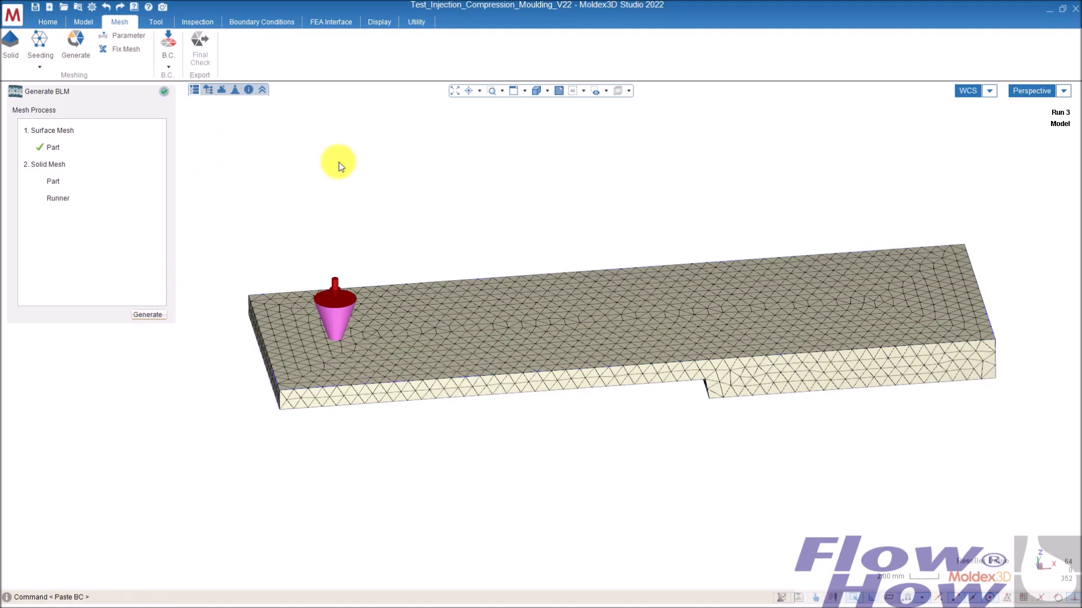
pyautogui.click(163, 91)
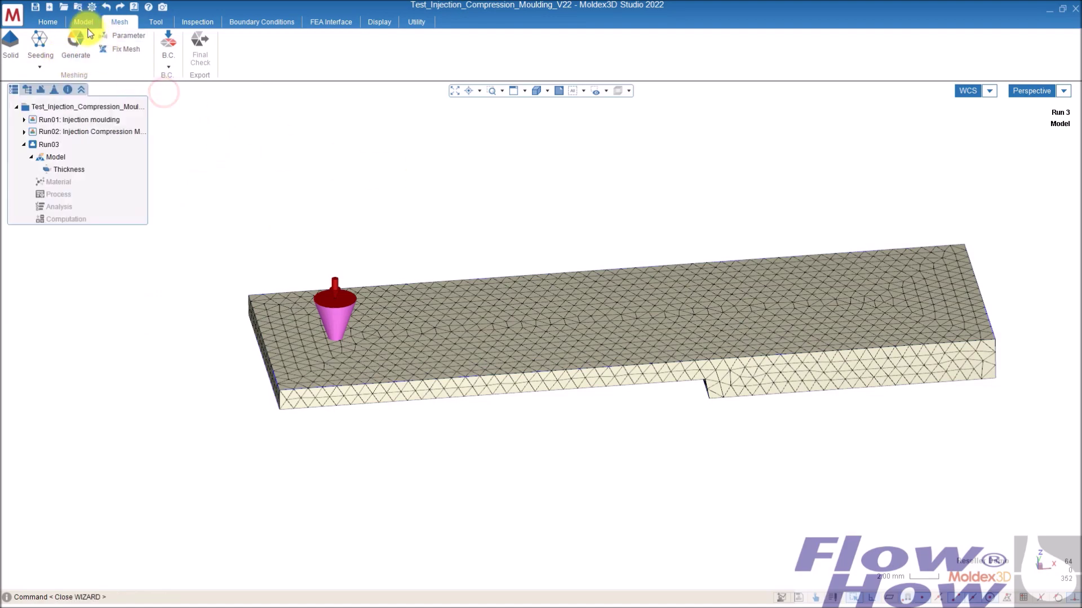
pyautogui.click(83, 22)
pyautogui.moveTo(752, 176)
pyautogui.mouseDown(button='middle')
pyautogui.moveTo(772, 164)
pyautogui.moveTo(768, 154)
pyautogui.moveTo(751, 288)
pyautogui.moveTo(826, 213)
pyautogui.moveTo(854, 244)
pyautogui.moveTo(700, 218)
pyautogui.moveTo(693, 197)
pyautogui.mouseUp(button='middle')
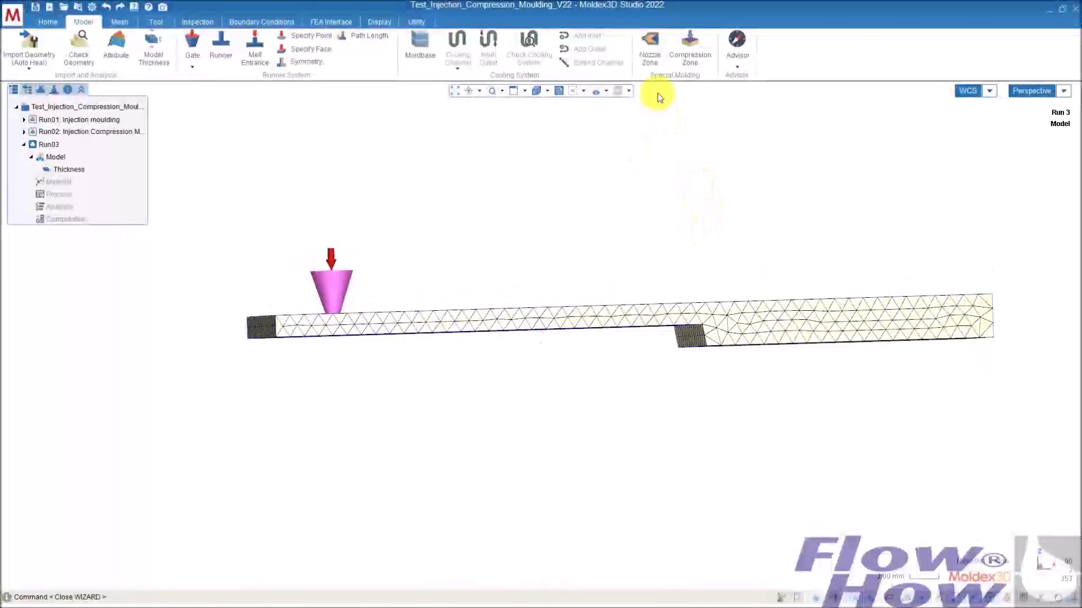
# Start a compression zone by picking the part's top face
pyautogui.click(697, 42)
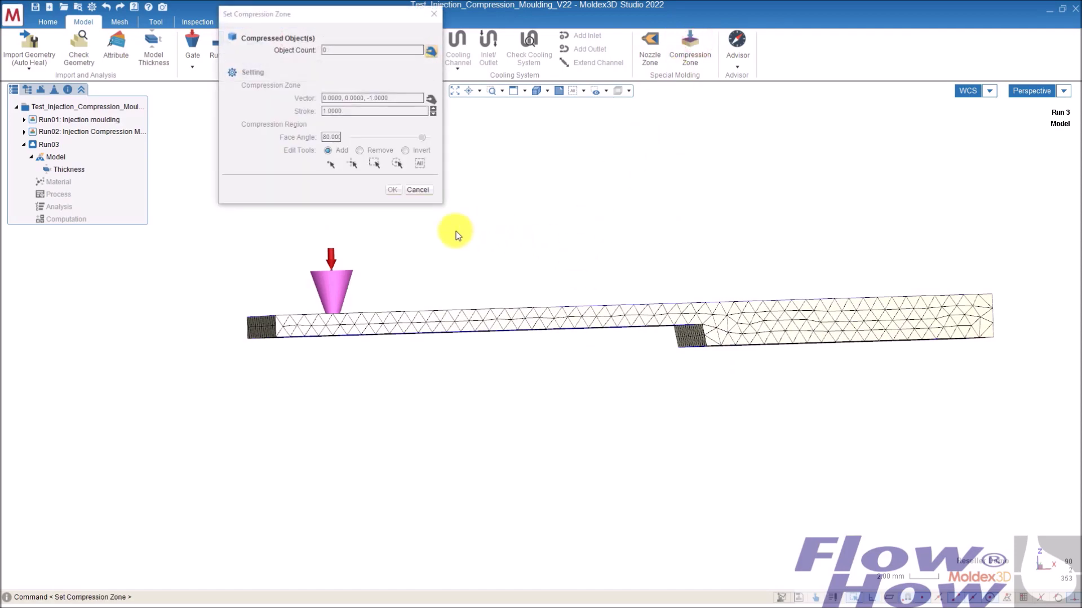
pyautogui.moveTo(749, 236); pyautogui.dragTo(592, 310, button='middle')
pyautogui.moveTo(516, 441); pyautogui.dragTo(618, 320, button='middle')
pyautogui.moveTo(772, 326); pyautogui.dragTo(867, 305, button='middle')
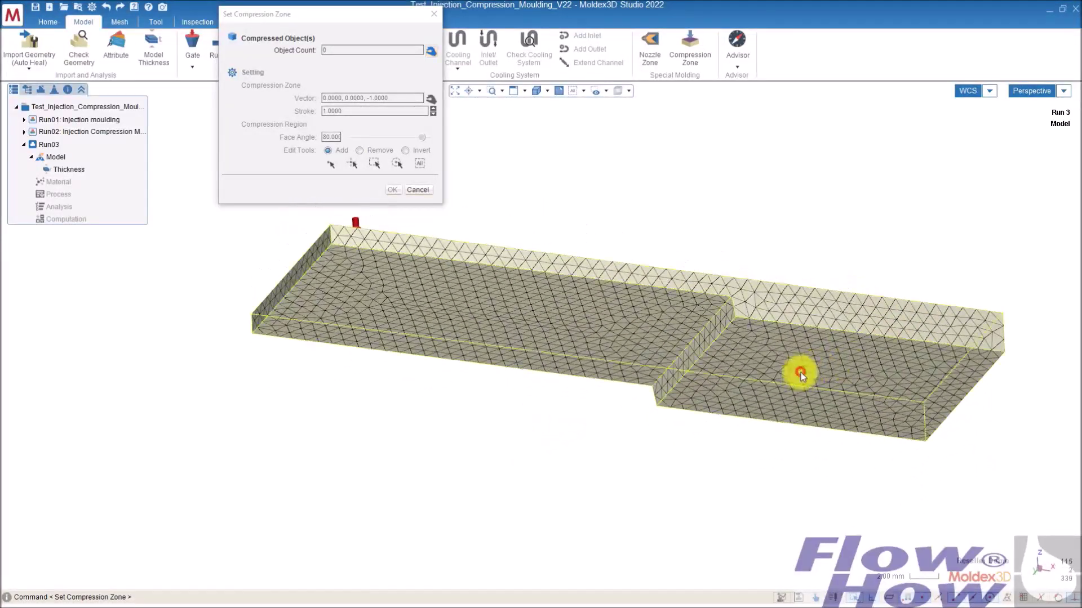
pyautogui.click(800, 373)
pyautogui.moveTo(787, 212); pyautogui.dragTo(724, 333, button='middle')
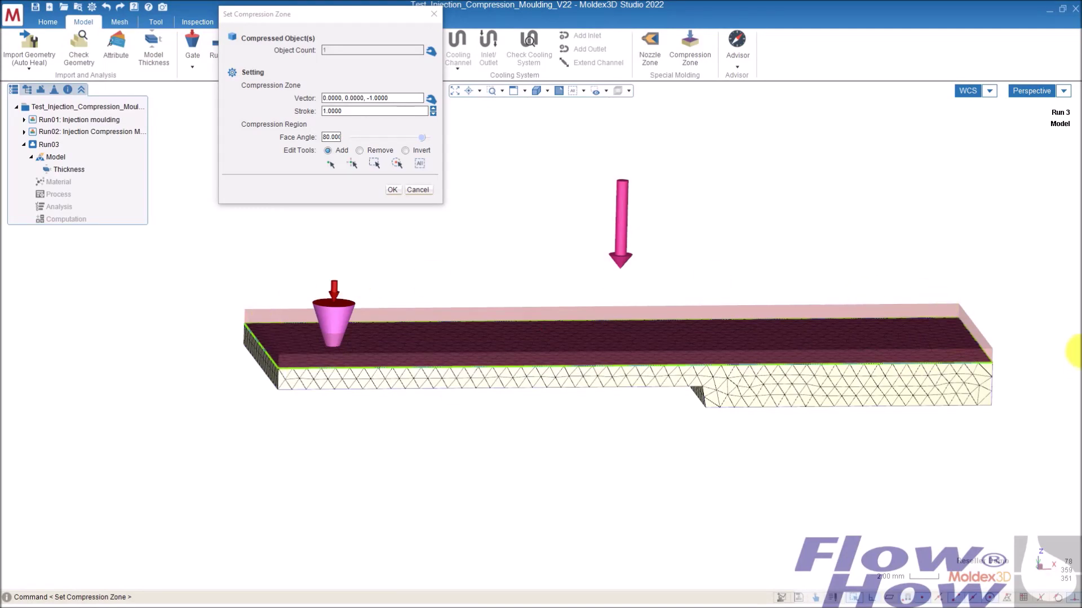
pyautogui.moveTo(754, 350); pyautogui.dragTo(754, 464, button='middle')
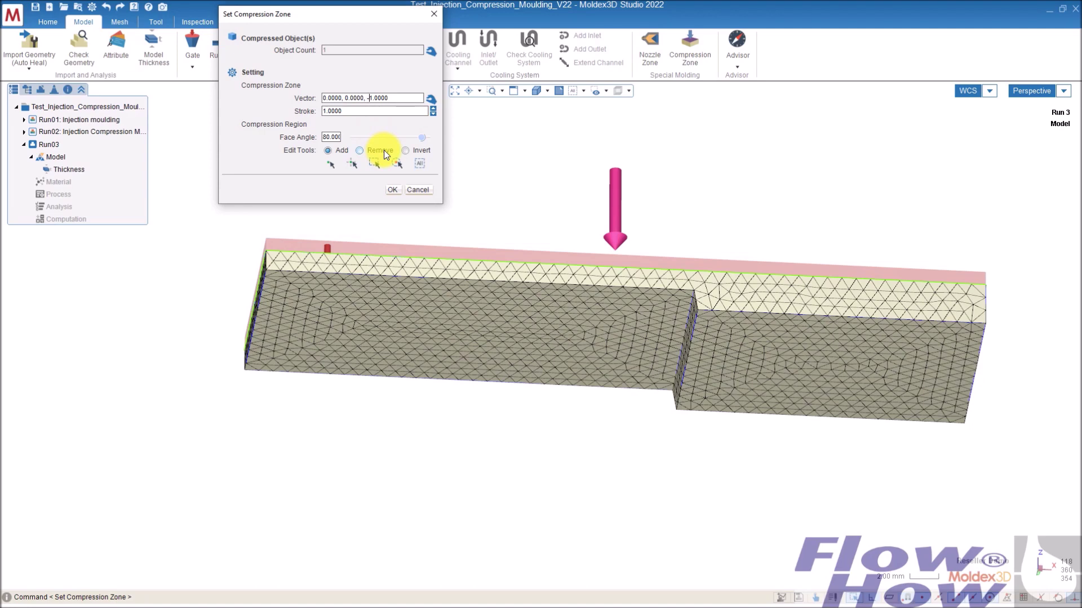
# Reverse the compression vector from 0, 0, -1 to 0, 0, 1
pyautogui.press('BackSpace')
pyautogui.press('Return')
pyautogui.moveTo(645, 202); pyautogui.dragTo(649, 280, button='middle')
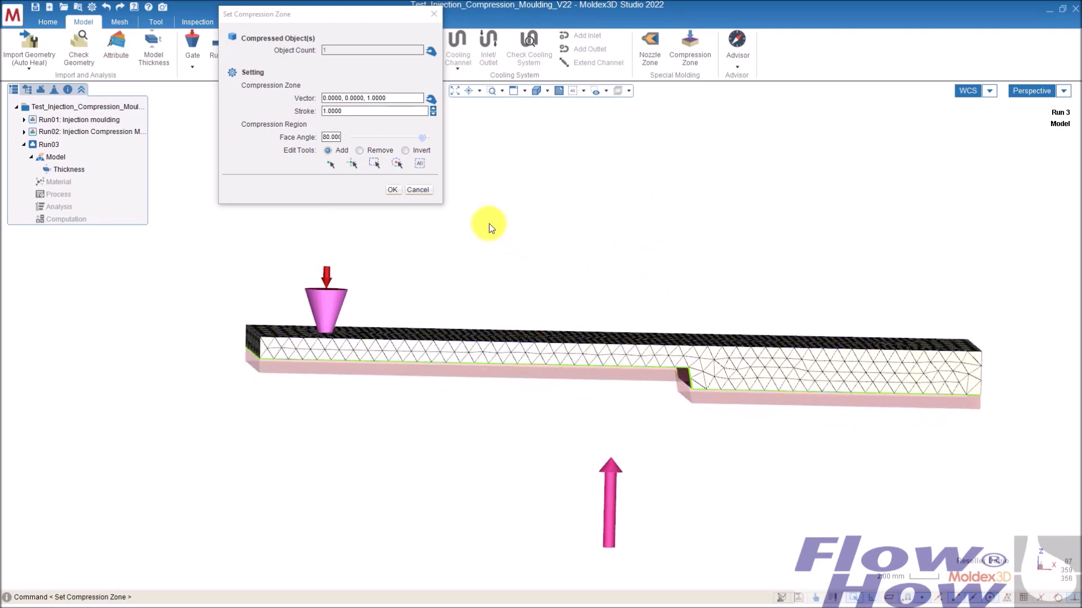
pyautogui.moveTo(737, 350); pyautogui.dragTo(779, 241, button='middle')
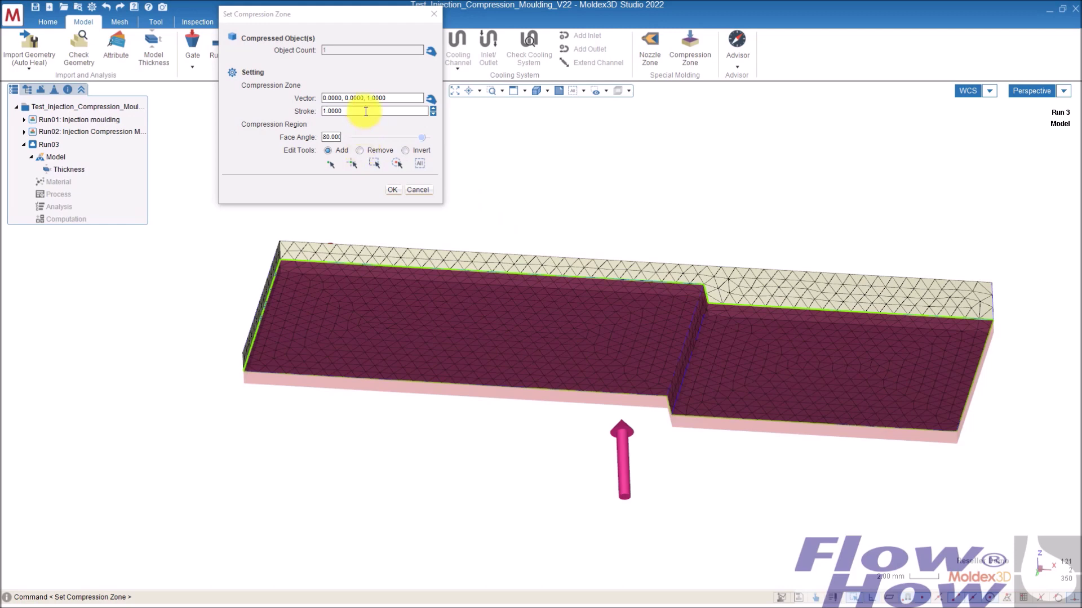
pyautogui.click(362, 151)
# Box-select and remove the left section's faces, leaving the right stepped section
pyautogui.moveTo(474, 299); pyautogui.dragTo(309, 434, button='middle')
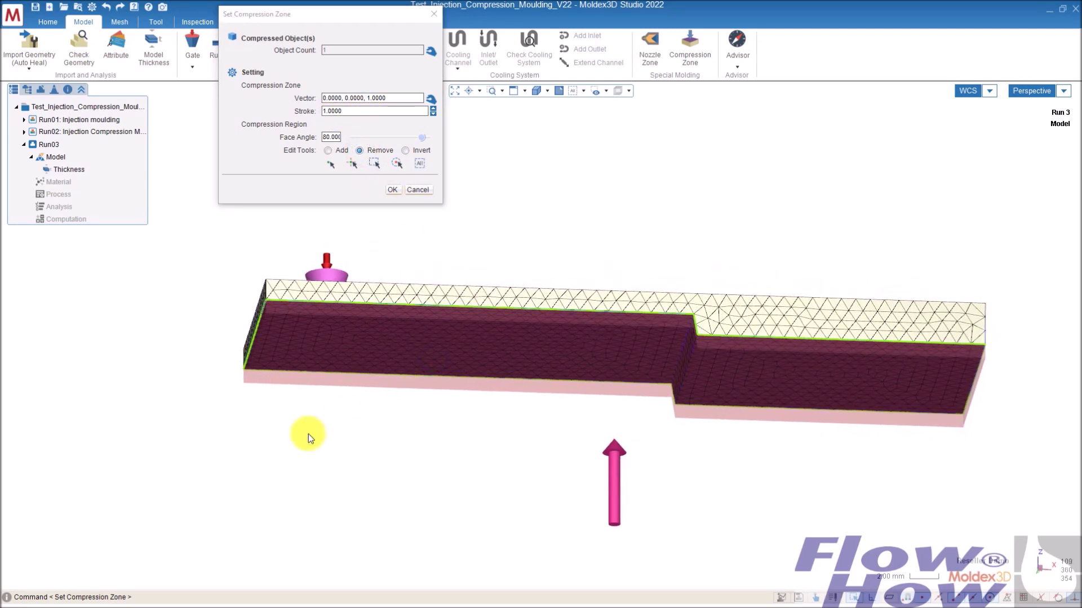
pyautogui.click(374, 164)
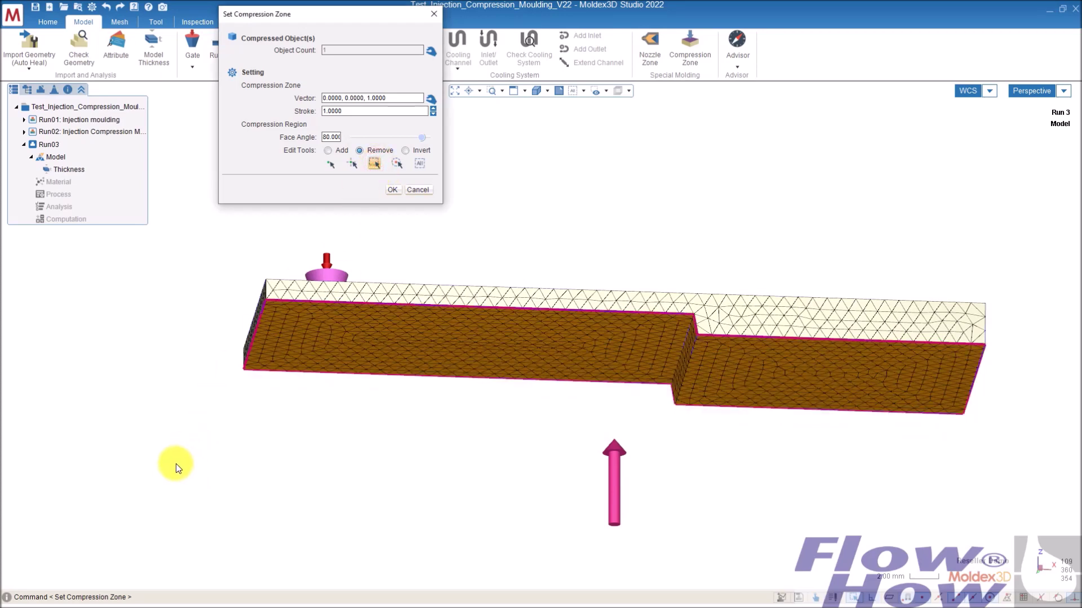
pyautogui.moveTo(176, 464); pyautogui.dragTo(682, 271)
pyautogui.moveTo(682, 271); pyautogui.dragTo(619, 397, button='middle')
pyautogui.moveTo(635, 414); pyautogui.dragTo(685, 343)
pyautogui.moveTo(685, 343); pyautogui.dragTo(686, 273, button='middle')
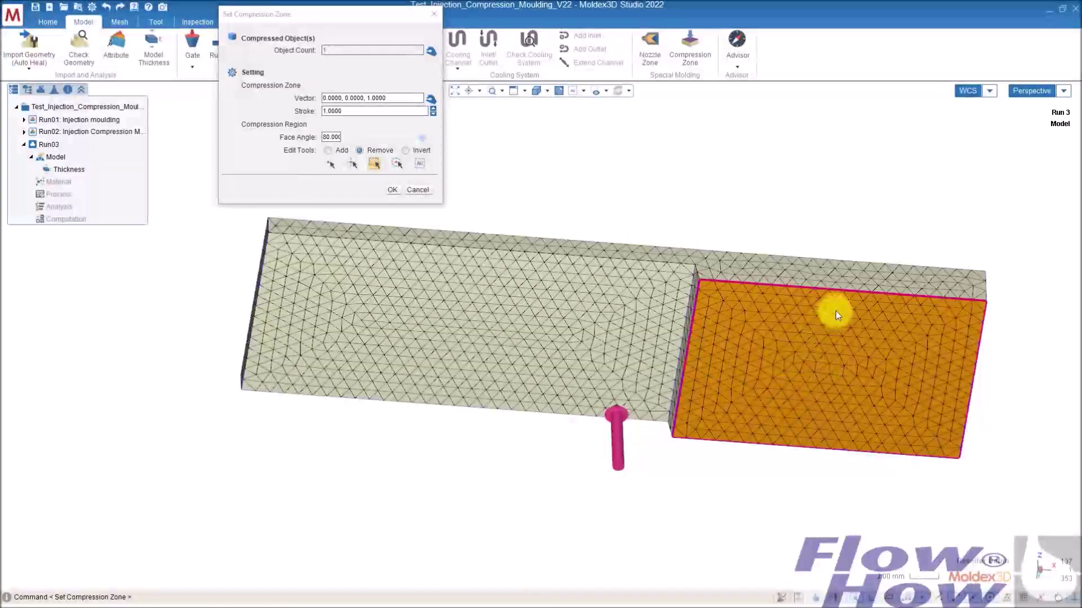
pyautogui.moveTo(836, 311); pyautogui.dragTo(823, 343, button='middle')
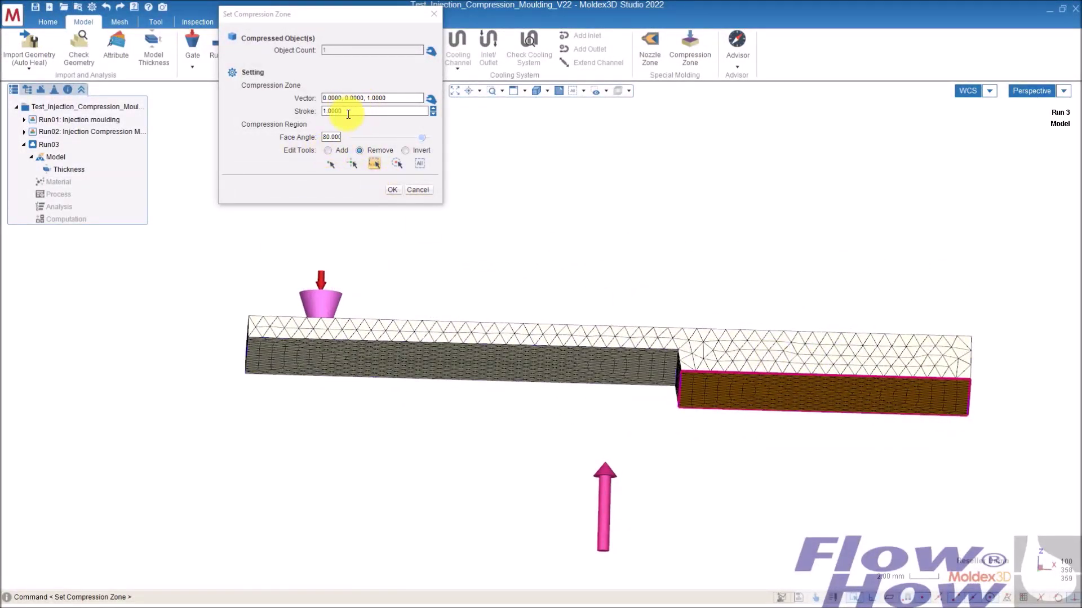
# Set the compression stroke to 2, drop the side face, and confirm the zone
pyautogui.moveTo(346, 111); pyautogui.dragTo(313, 116)
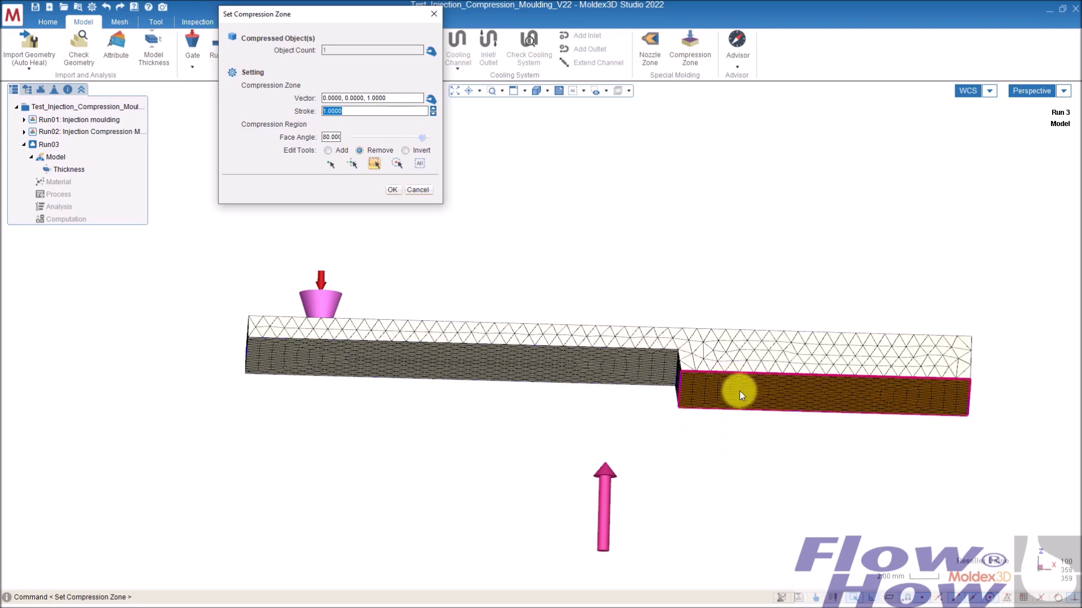
pyautogui.write('2')
pyautogui.click(740, 393)
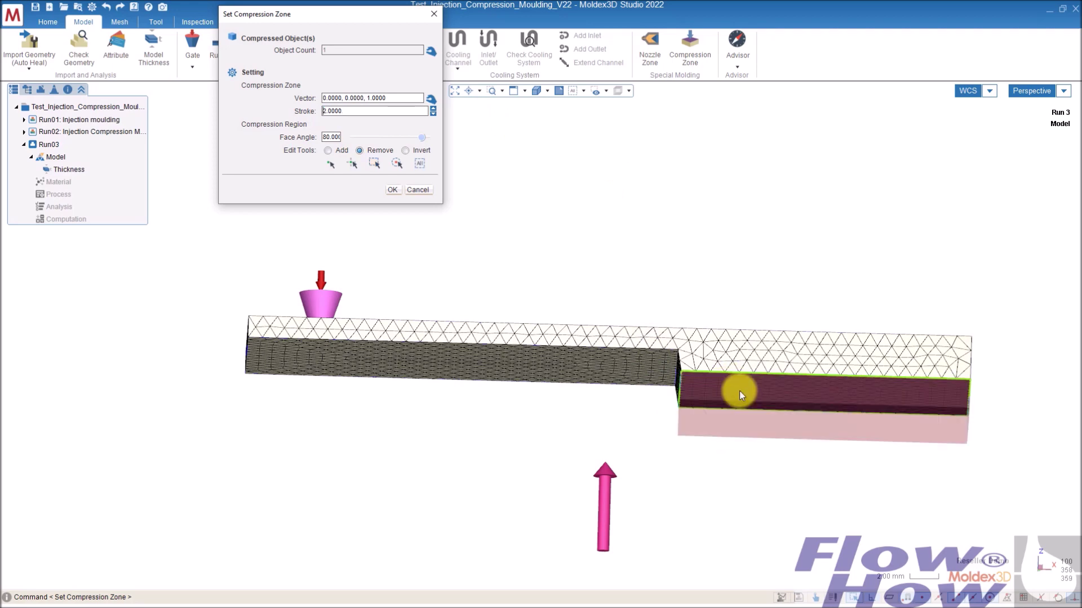
pyautogui.click(396, 191)
pyautogui.moveTo(726, 258); pyautogui.dragTo(787, 299, button='middle')
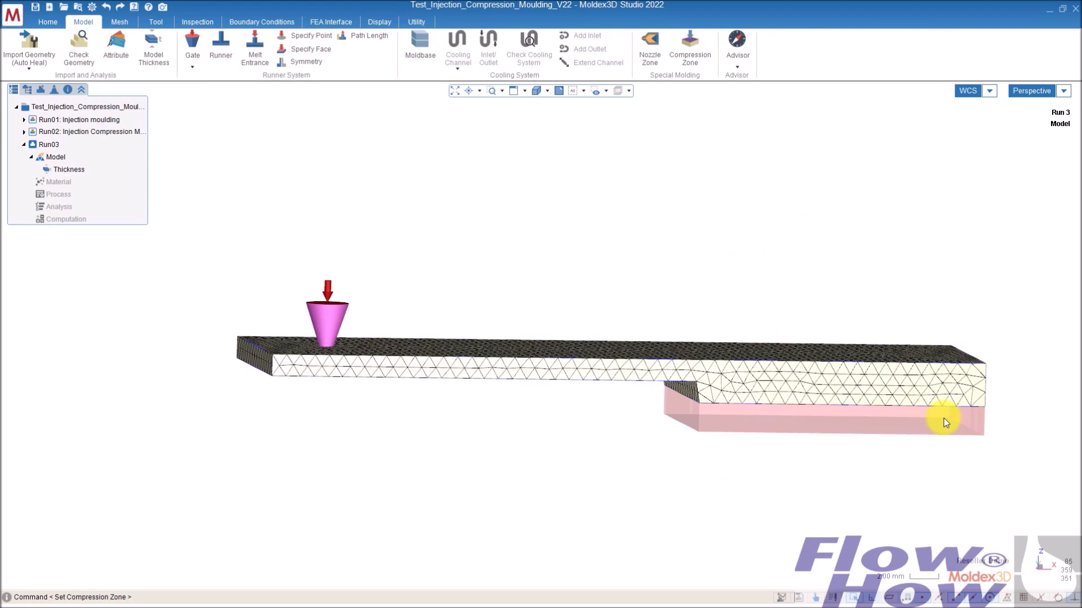
pyautogui.click(122, 21)
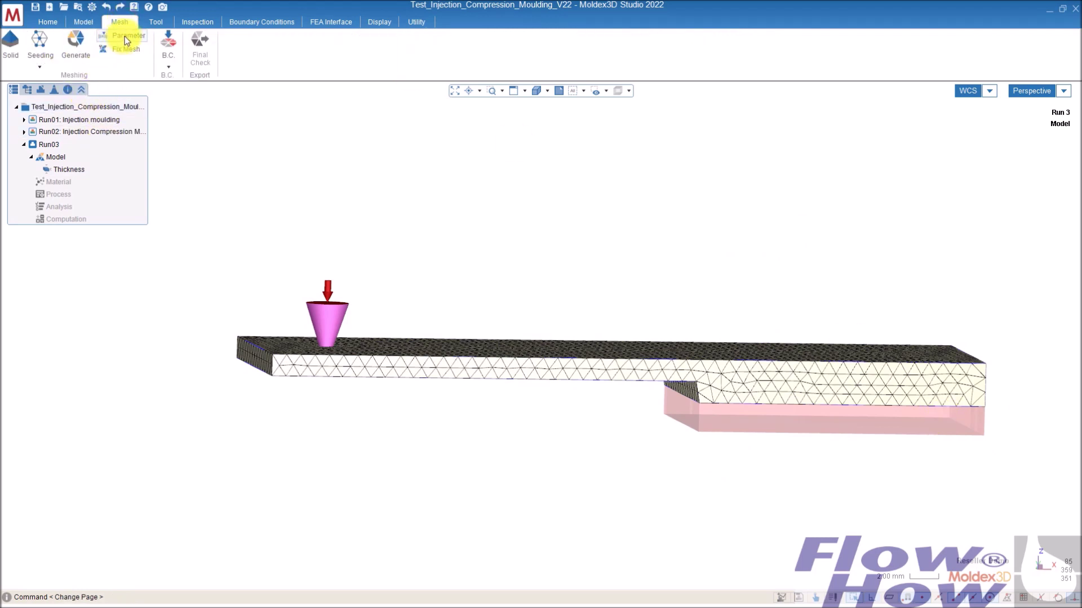
# Keep the compression zone meshed as Prism with 20 layers in the solid mesh parameters
pyautogui.click(125, 36)
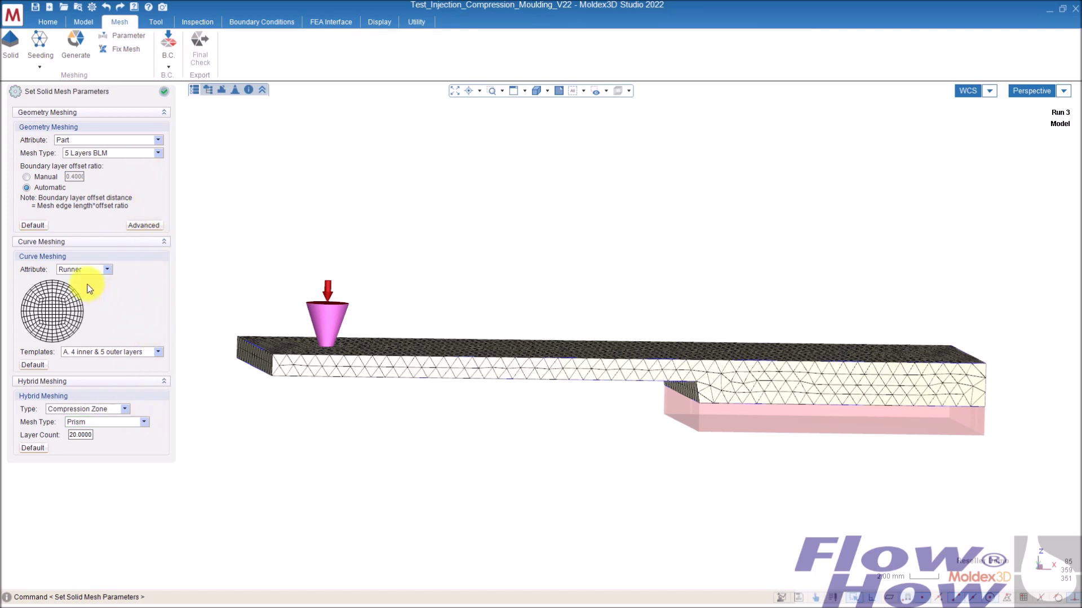
pyautogui.click(94, 426)
pyautogui.click(94, 425)
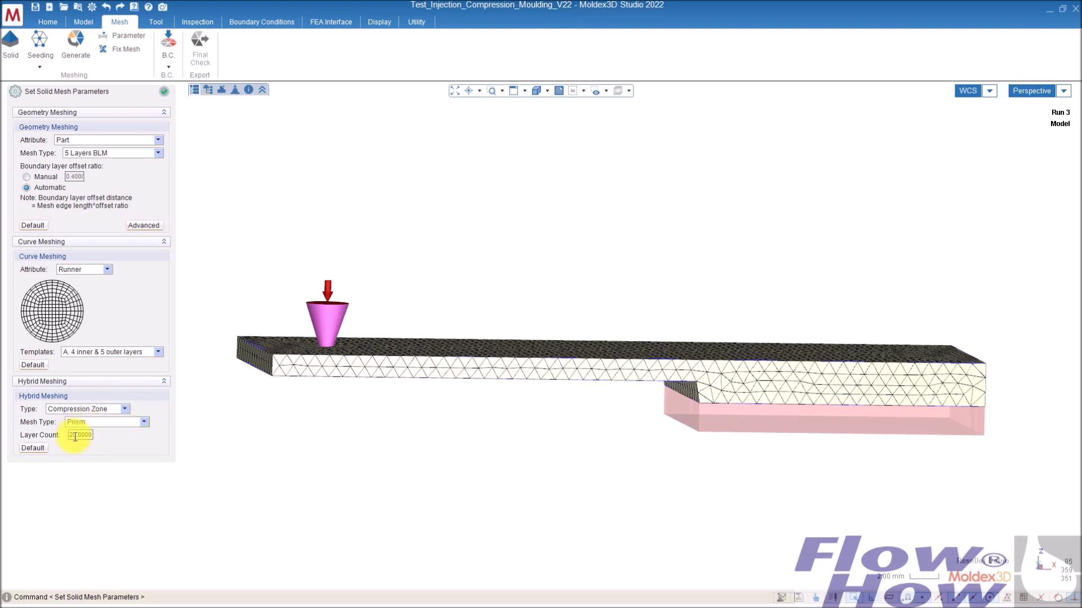
# Inspect the model from several angles and accept the solid mesh parameters
pyautogui.moveTo(654, 454); pyautogui.dragTo(734, 369, button='middle')
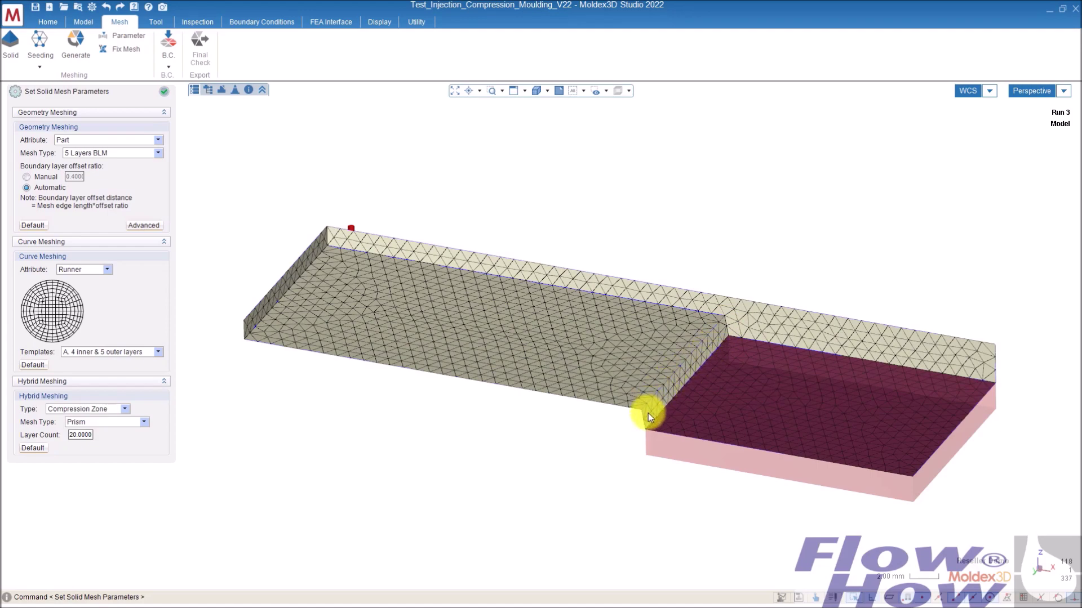
pyautogui.moveTo(693, 372); pyautogui.dragTo(639, 427, button='middle')
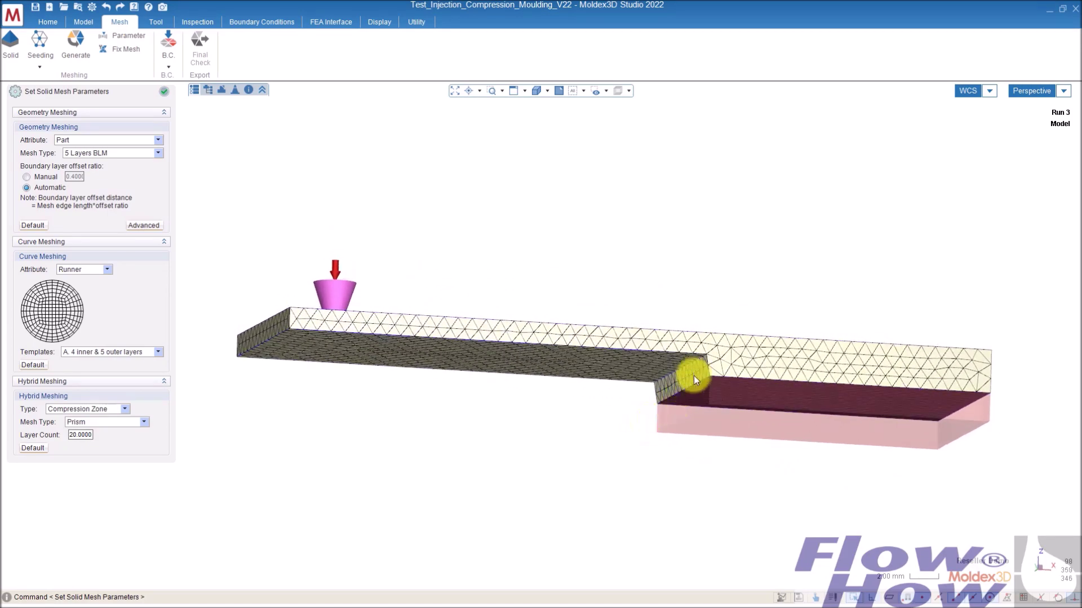
pyautogui.scroll(2, 694, 377)
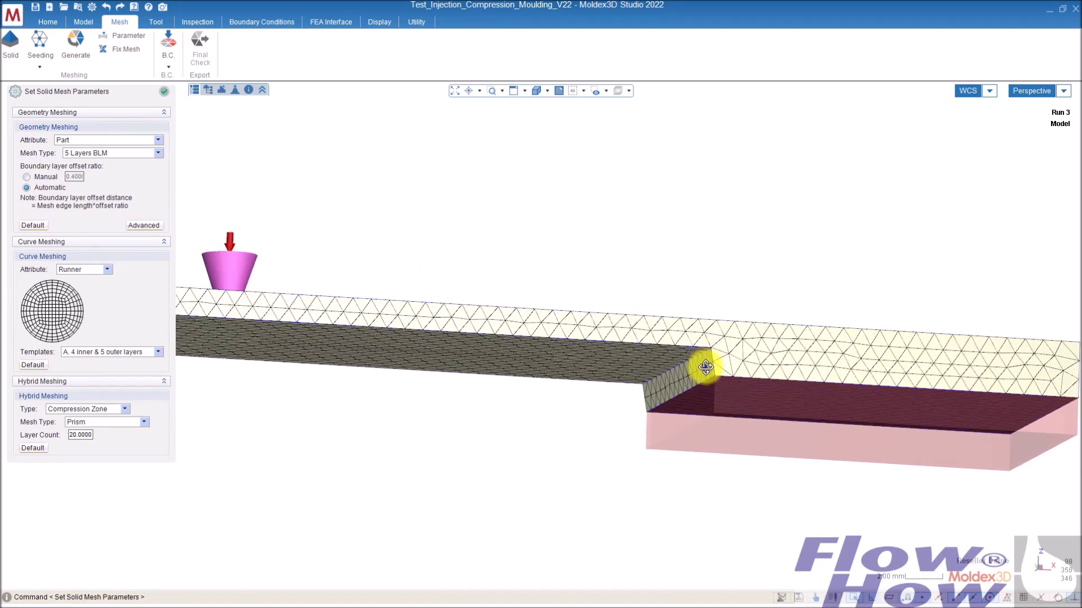
pyautogui.moveTo(705, 367)
pyautogui.mouseDown(button='middle')
pyautogui.moveTo(731, 323)
pyautogui.moveTo(712, 345)
pyautogui.moveTo(636, 380)
pyautogui.moveTo(703, 360)
pyautogui.mouseUp(button='middle')
pyautogui.scroll(3, 693, 363)
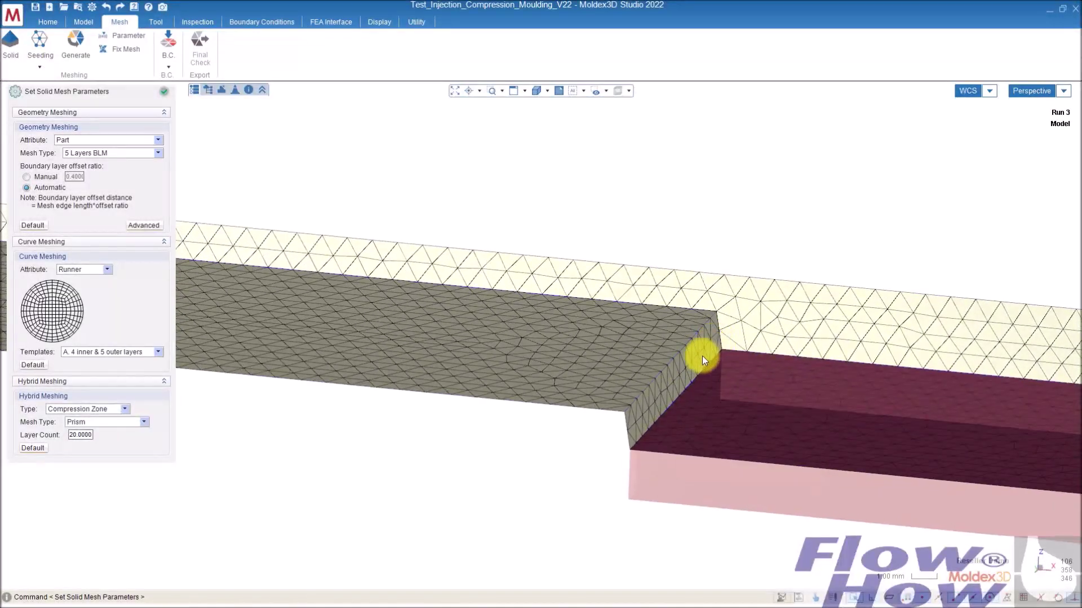
pyautogui.scroll(1, 705, 353)
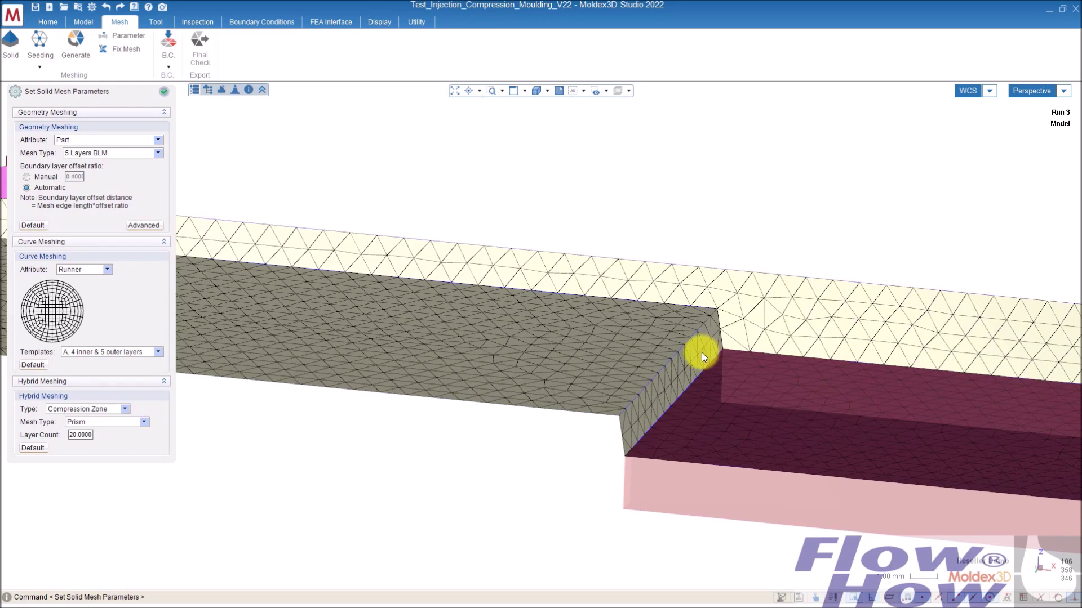
pyautogui.scroll(-2, 702, 353)
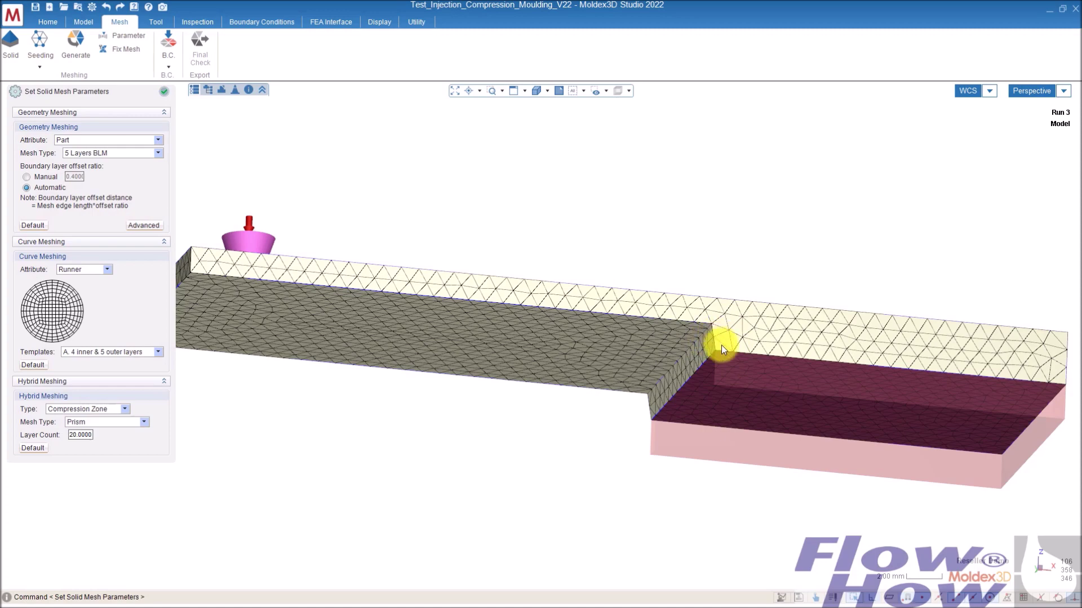
pyautogui.moveTo(721, 345); pyautogui.dragTo(674, 398, button='middle')
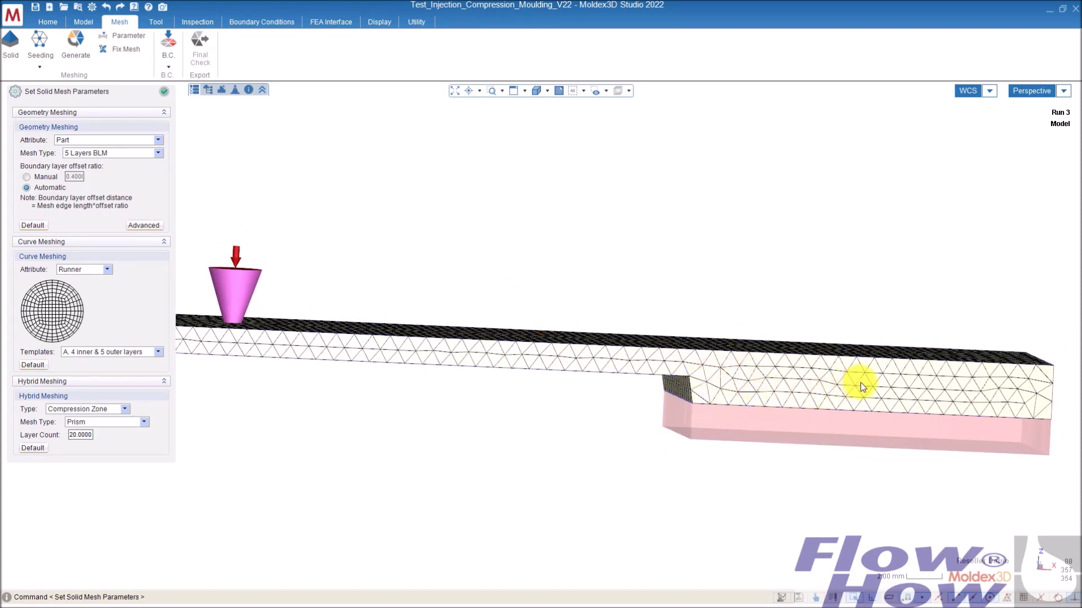
pyautogui.moveTo(860, 383); pyautogui.dragTo(714, 373, button='middle')
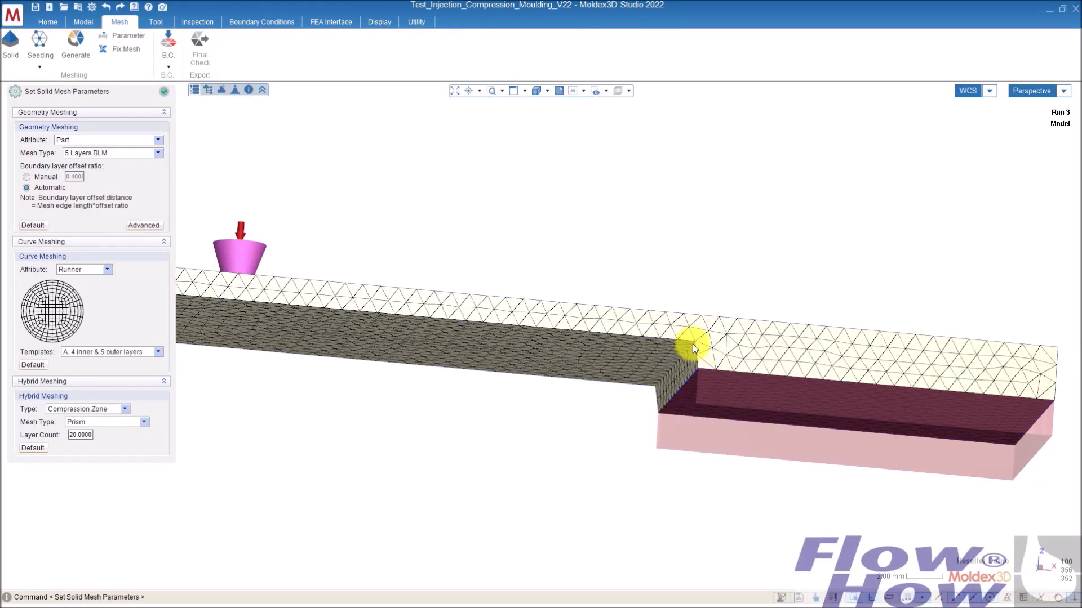
pyautogui.moveTo(756, 352); pyautogui.dragTo(735, 427, button='middle')
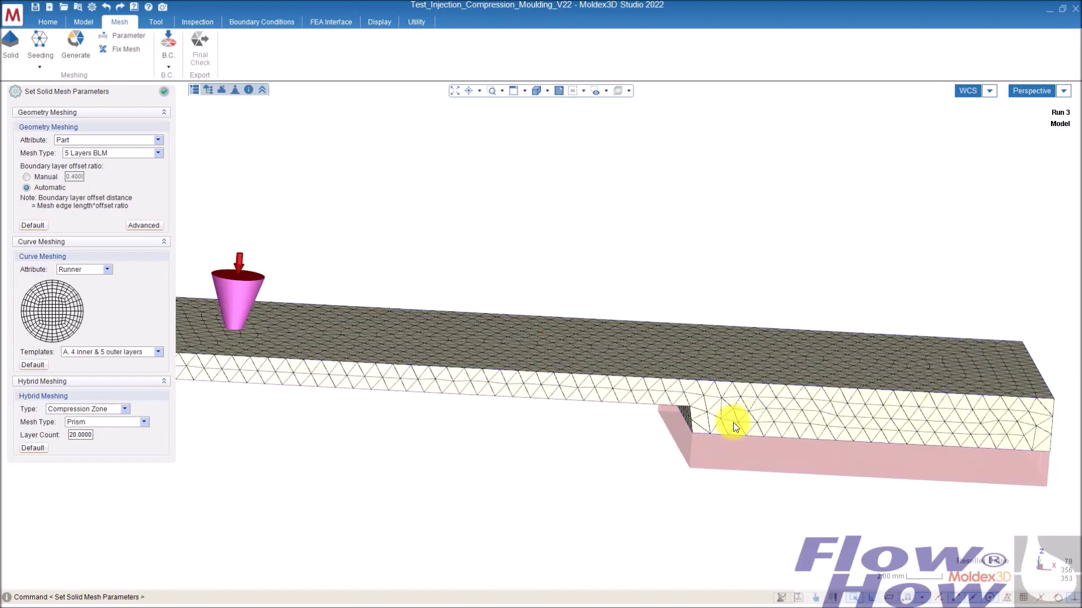
pyautogui.click(163, 91)
# Generate the boundary-layer solid mesh for part, runner and compression zone
pyautogui.click(75, 41)
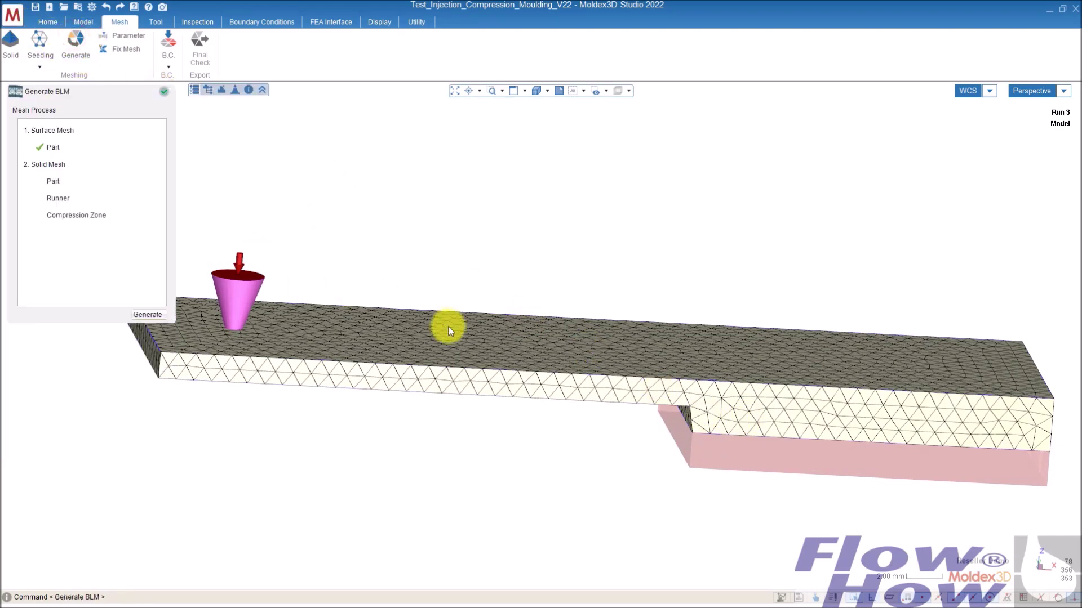
pyautogui.click(146, 315)
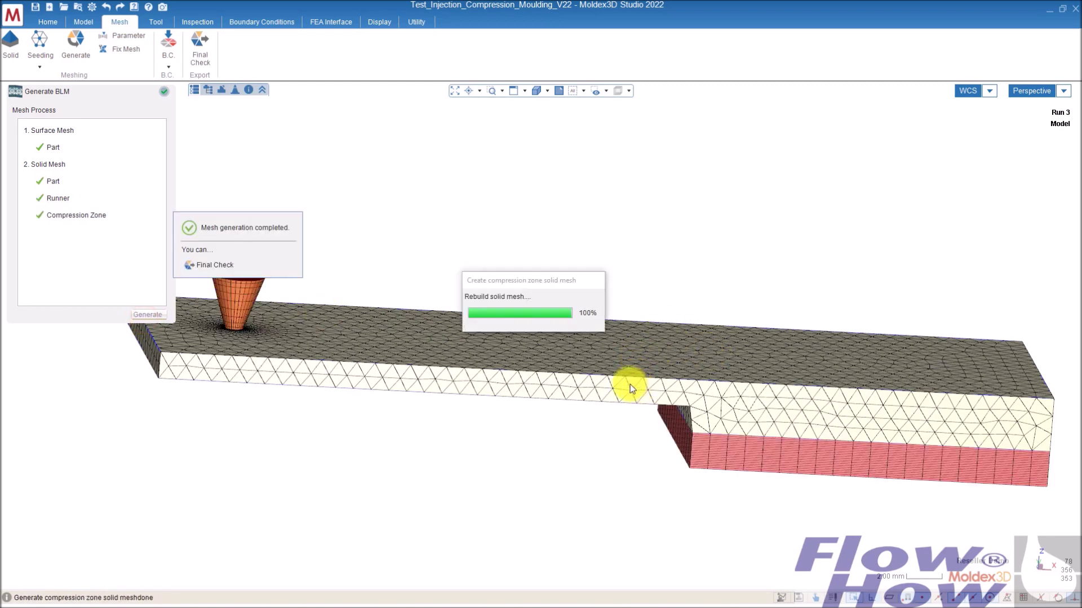
pyautogui.moveTo(788, 438); pyautogui.dragTo(905, 369, button='middle')
pyautogui.scroll(5, 817, 384)
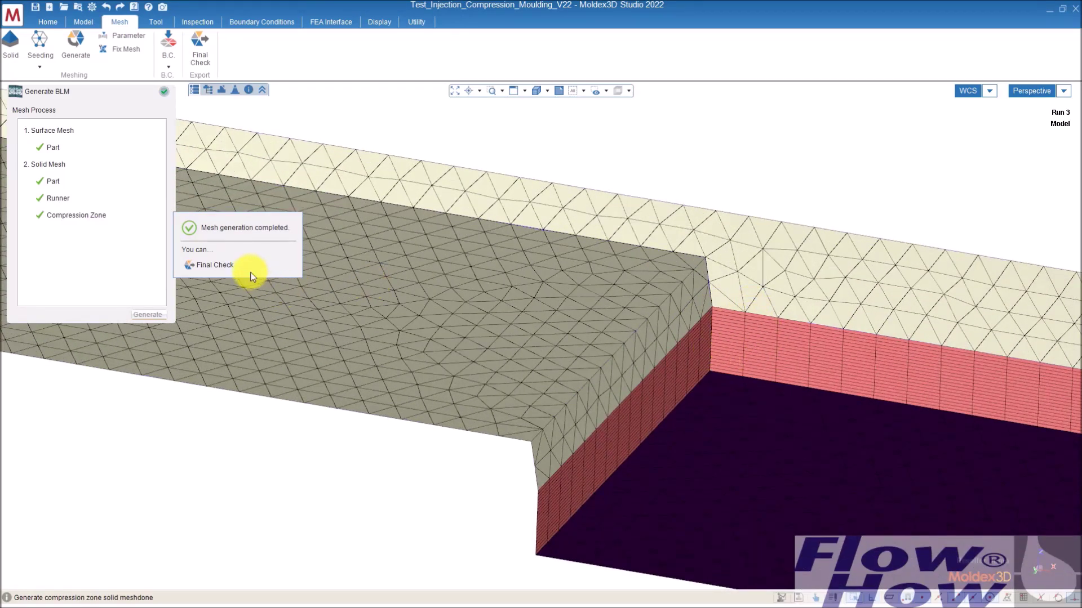
pyautogui.moveTo(769, 371)
pyautogui.mouseDown(button='middle')
pyautogui.moveTo(797, 283)
pyautogui.moveTo(756, 314)
pyautogui.moveTo(700, 268)
pyautogui.mouseUp(button='middle')
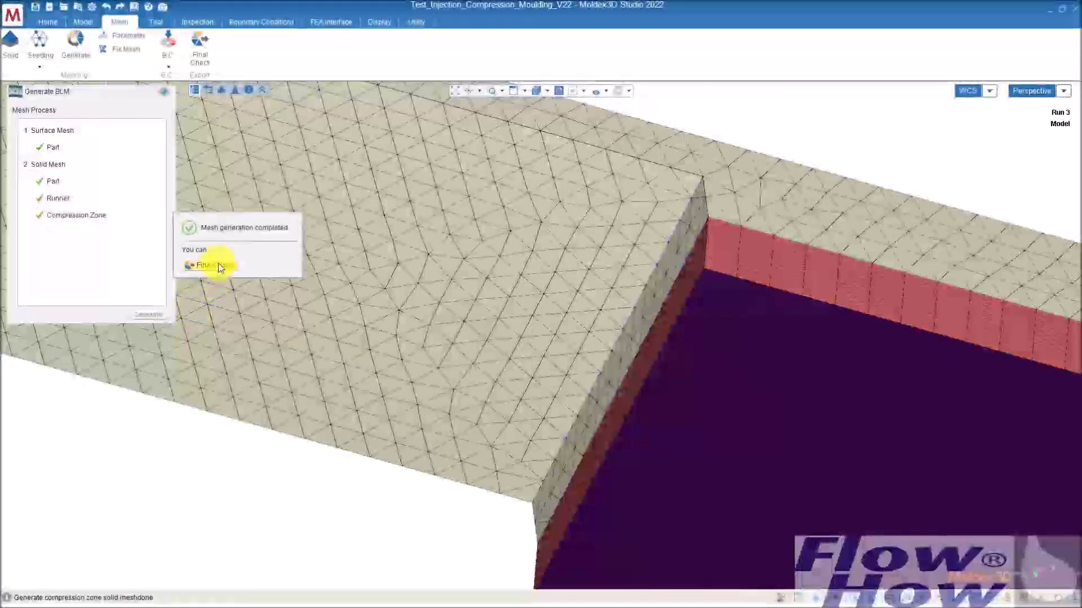
# Pass the mesh Final Check, accepting the parting direction and the ready-for-analysis message
pyautogui.click(217, 265)
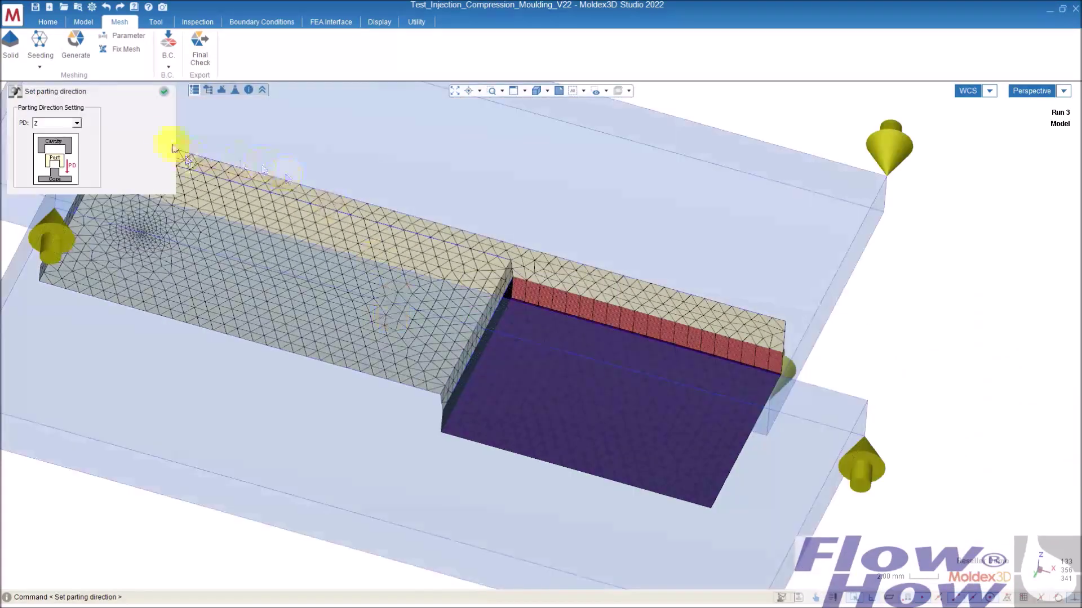
pyautogui.moveTo(439, 382)
pyautogui.mouseDown(button='middle')
pyautogui.moveTo(417, 519)
pyautogui.moveTo(178, 235)
pyautogui.mouseUp(button='middle')
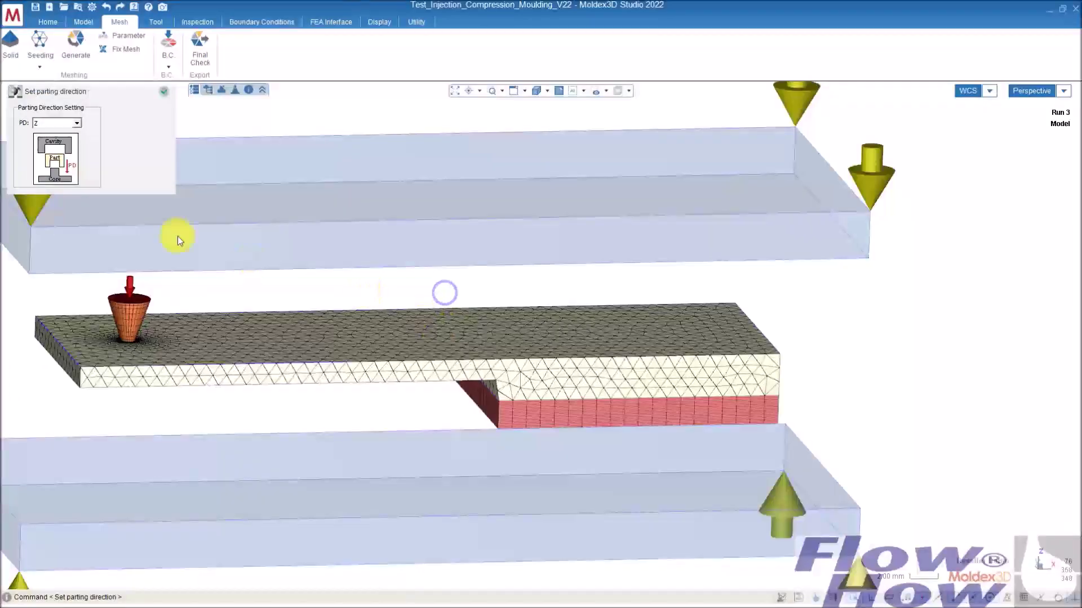
pyautogui.click(164, 92)
pyautogui.moveTo(558, 343); pyautogui.dragTo(665, 389, button='middle')
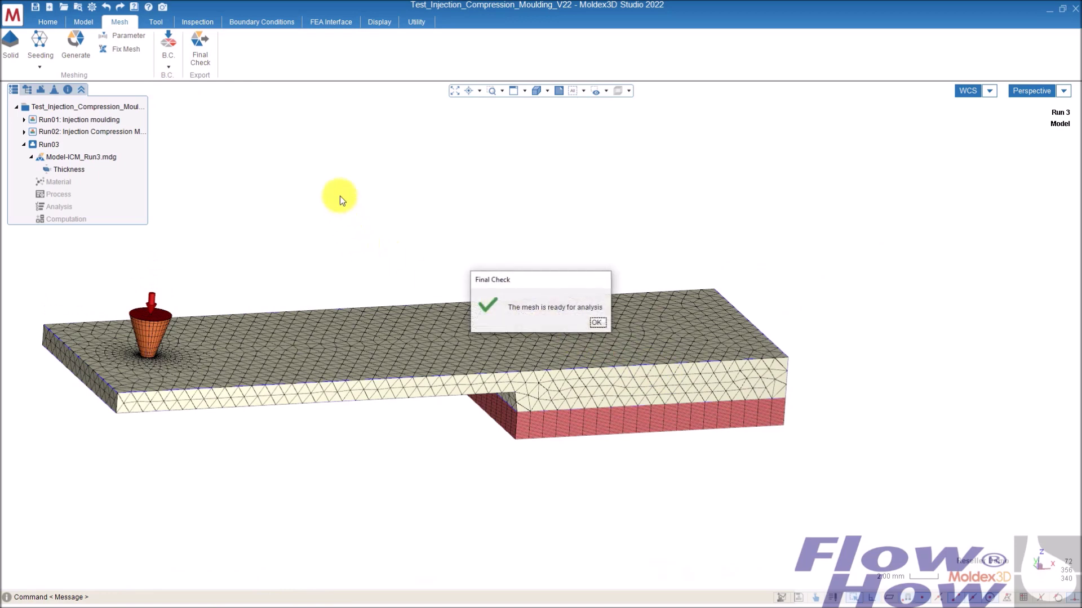
pyautogui.click(596, 323)
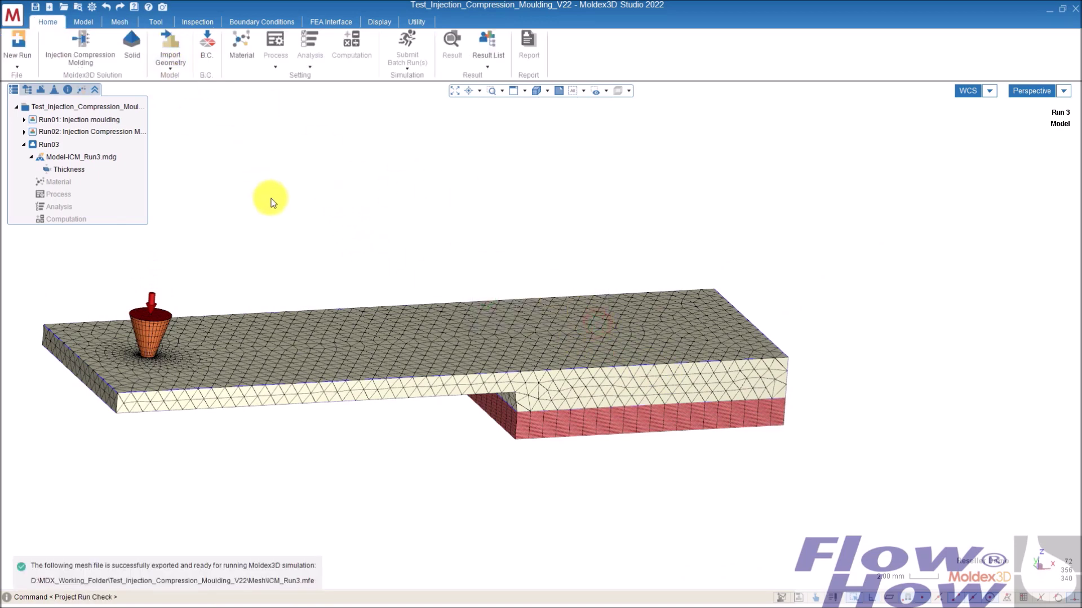
# Assign ABS_ABS.mtr to inlet EM#1 and go to the Process settings
pyautogui.click(77, 183)
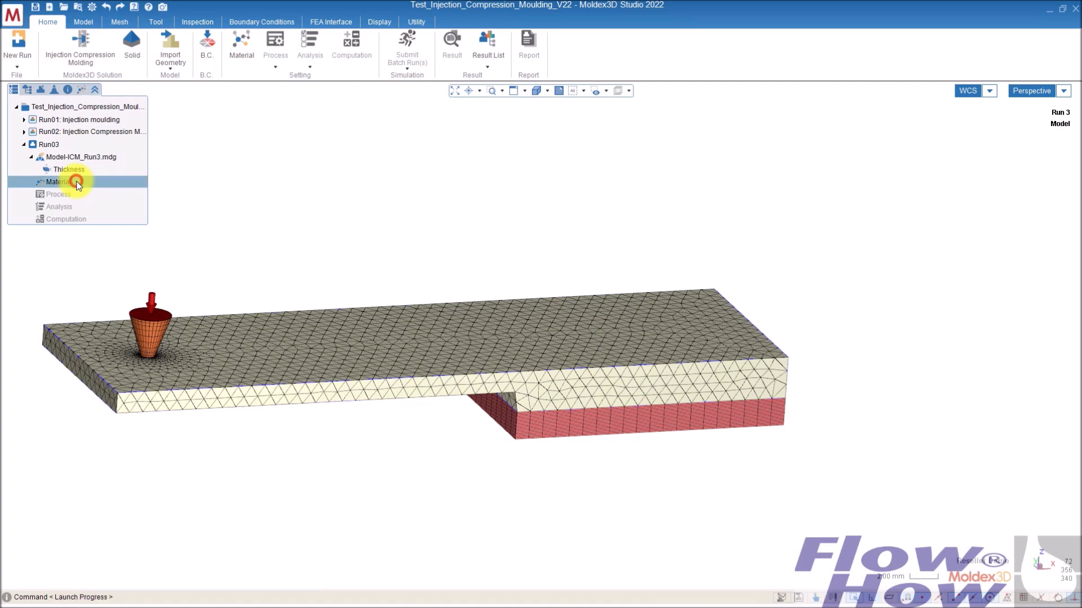
pyautogui.click(81, 90)
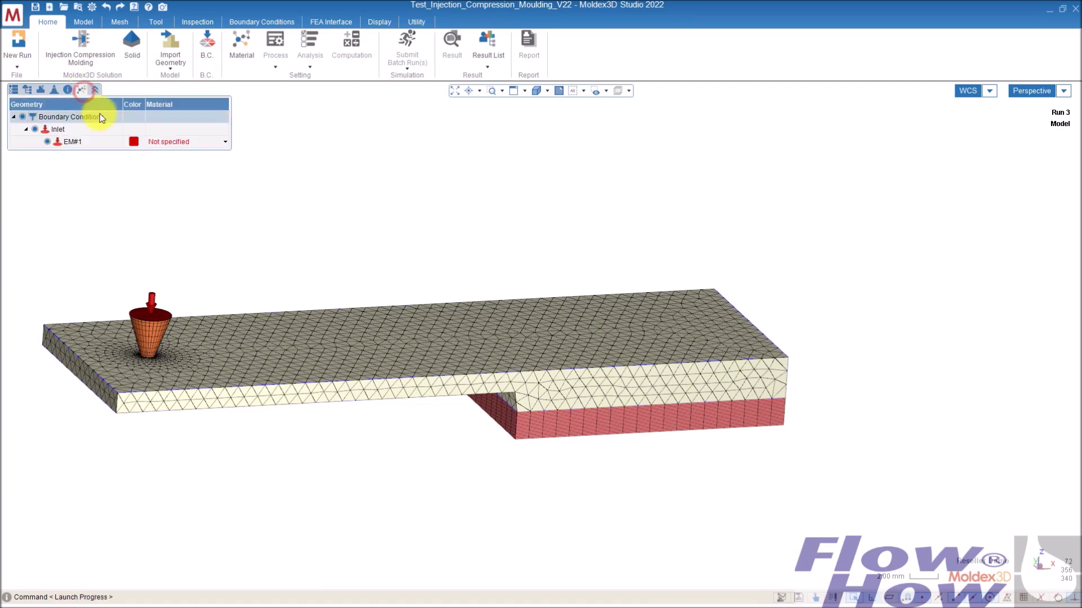
pyautogui.click(217, 143)
pyautogui.click(195, 160)
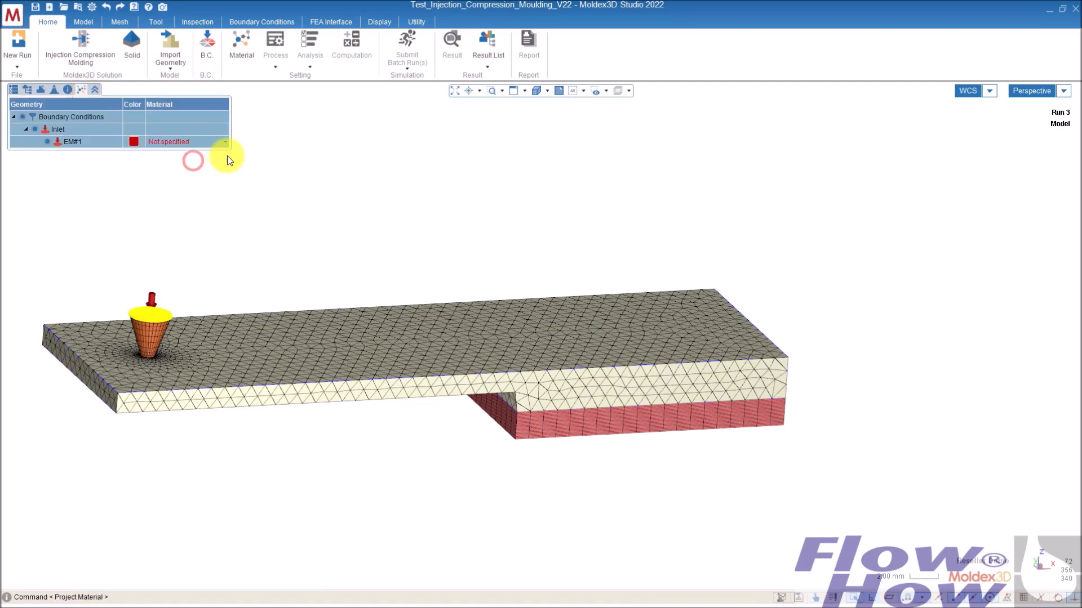
pyautogui.click(14, 89)
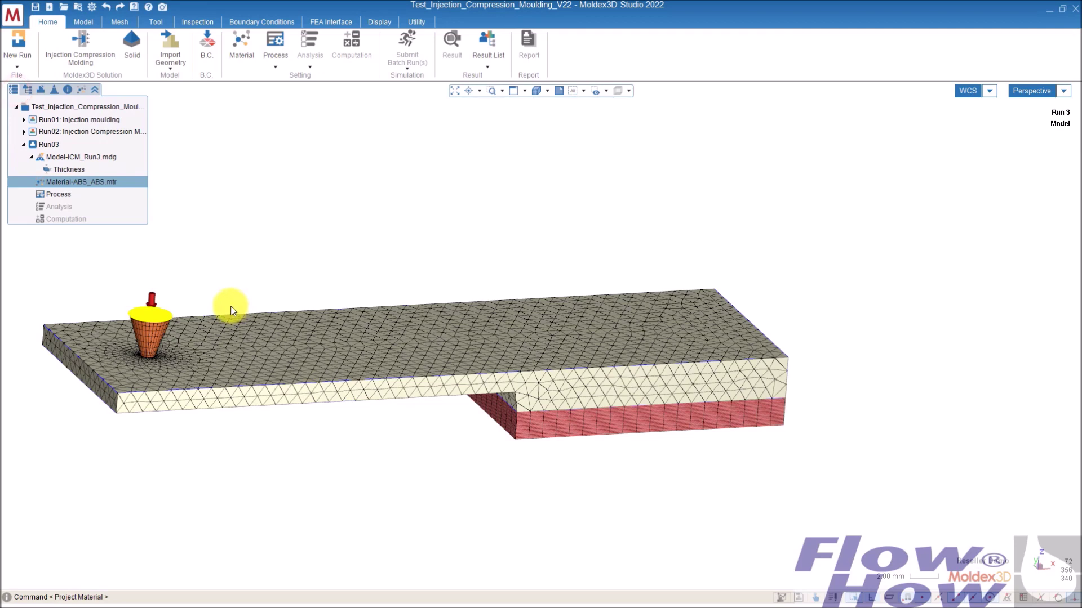
pyautogui.click(80, 196)
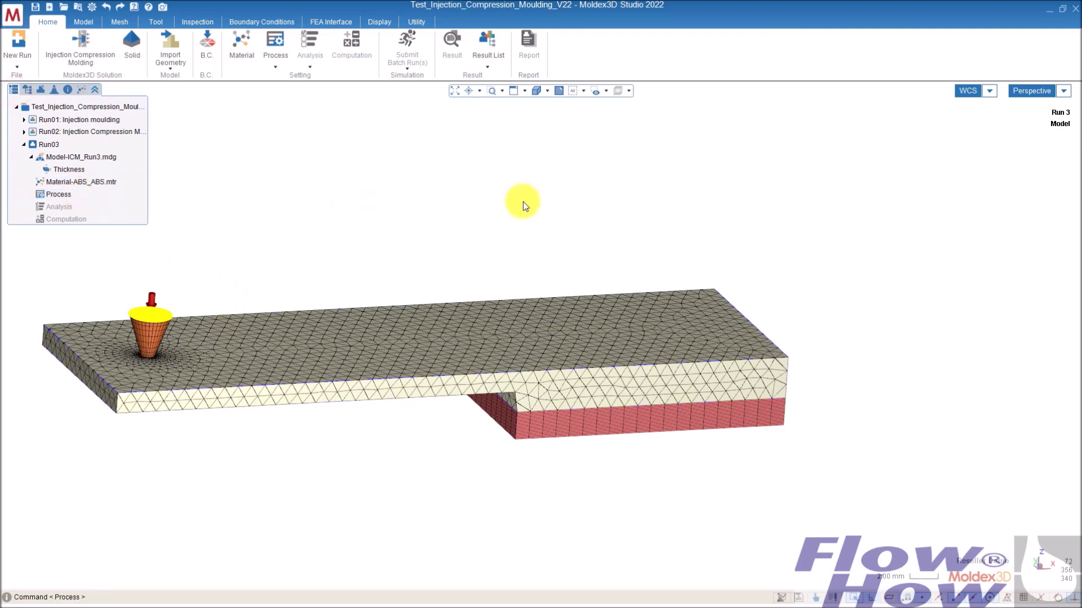
# Set the maximum injection pressure to 500 MPa and lower the packing pressure
pyautogui.click(623, 313)
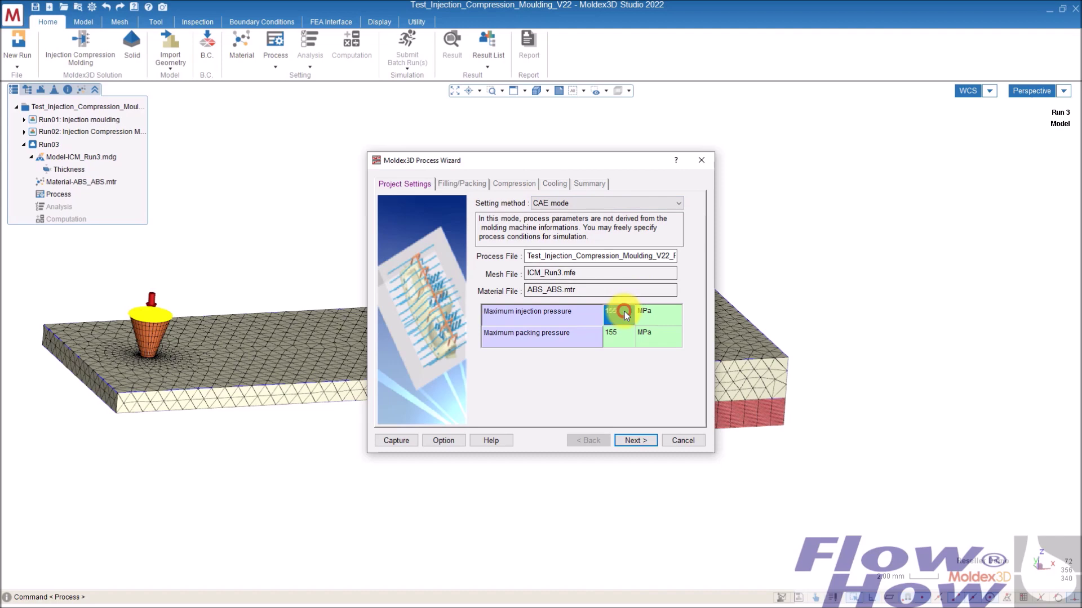
pyautogui.write('500')
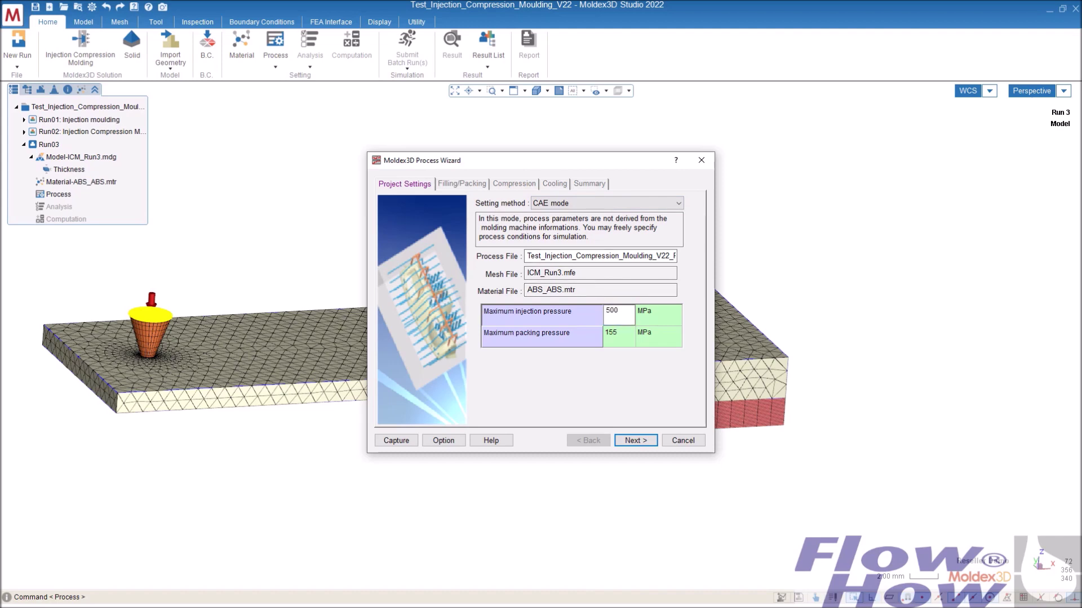
pyautogui.press('Return')
pyautogui.write('100')
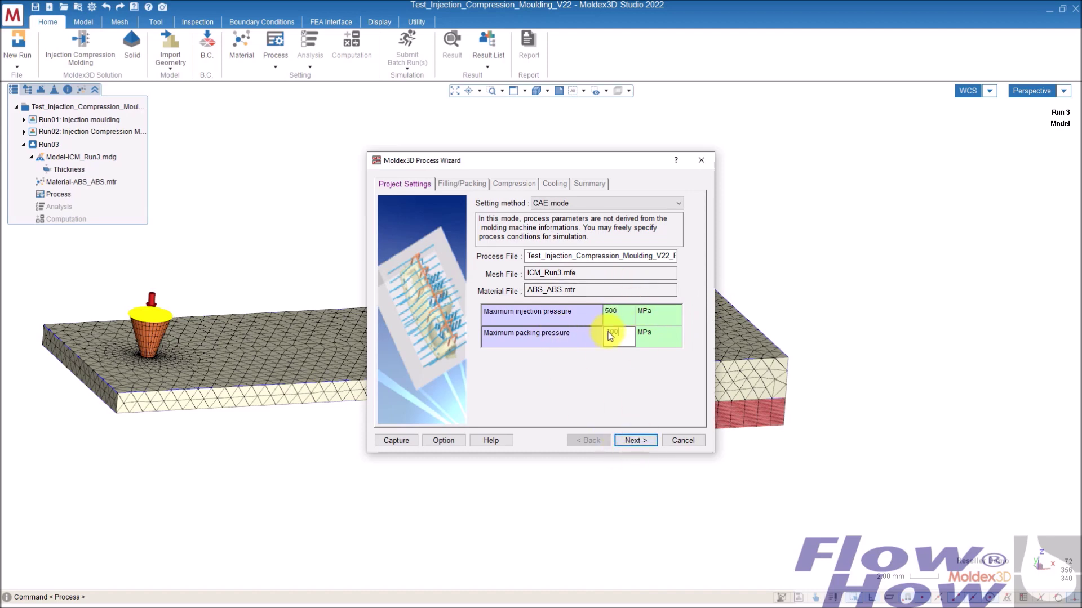
# Set the filling time to 0.5 s
pyautogui.click(633, 441)
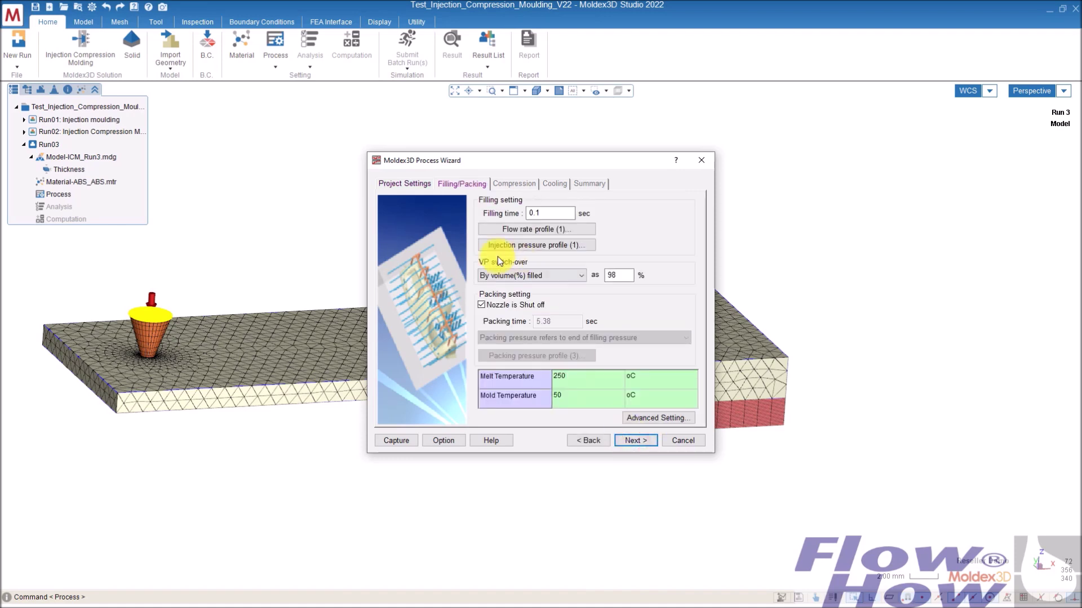
pyautogui.press('BackSpace')
pyautogui.write('5')
# In the compression settings, enter 15 s compression time and leave the compression direction unchanged
pyautogui.click(634, 441)
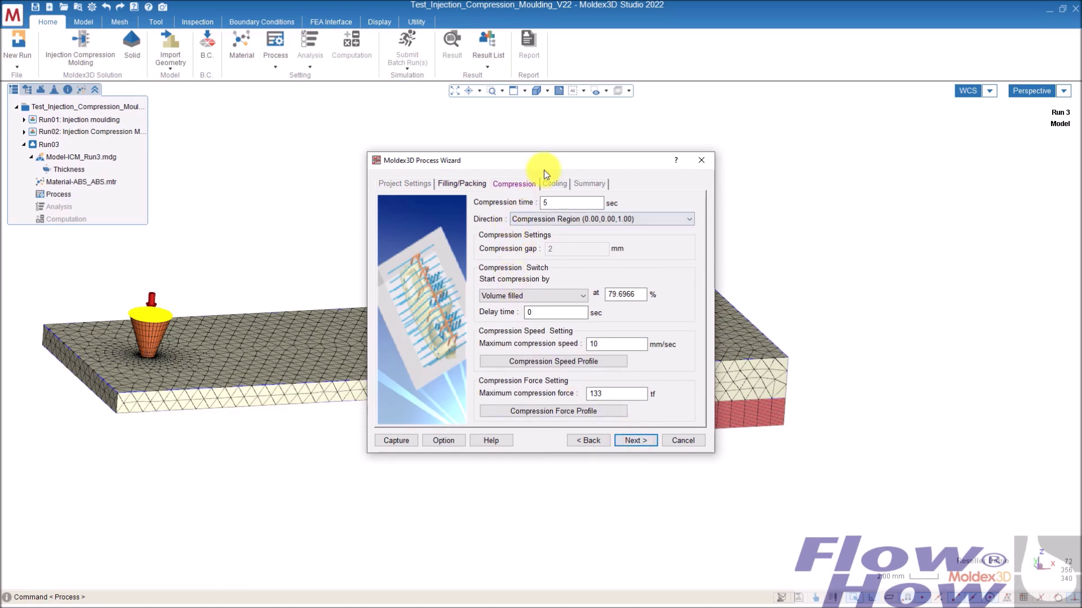
pyautogui.moveTo(522, 160); pyautogui.dragTo(431, 45)
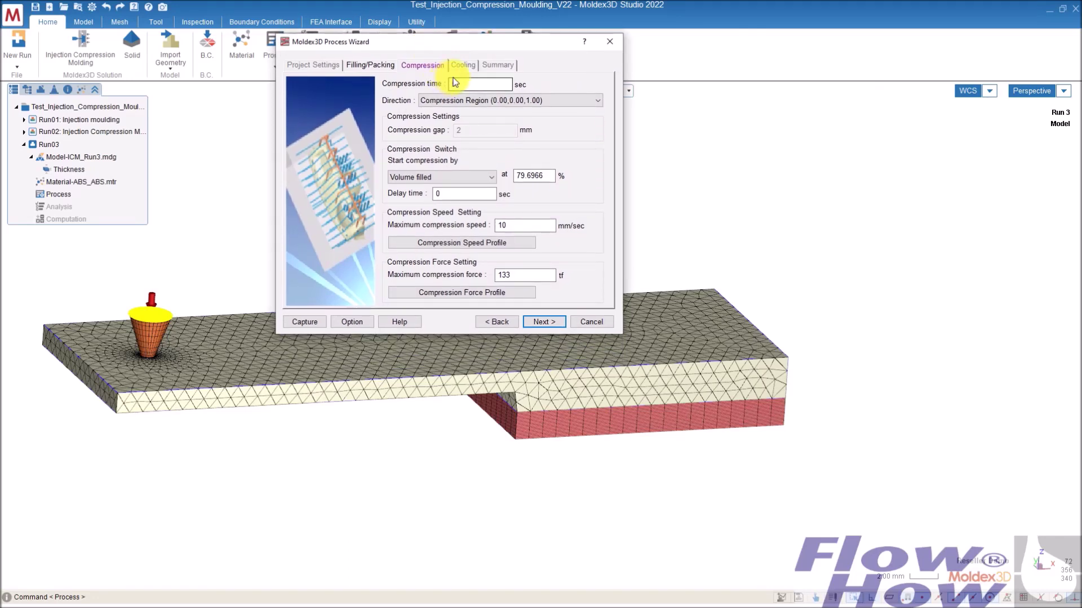
pyautogui.click(455, 83)
pyautogui.write('5')
pyautogui.doubleClick(489, 84)
pyautogui.write('15')
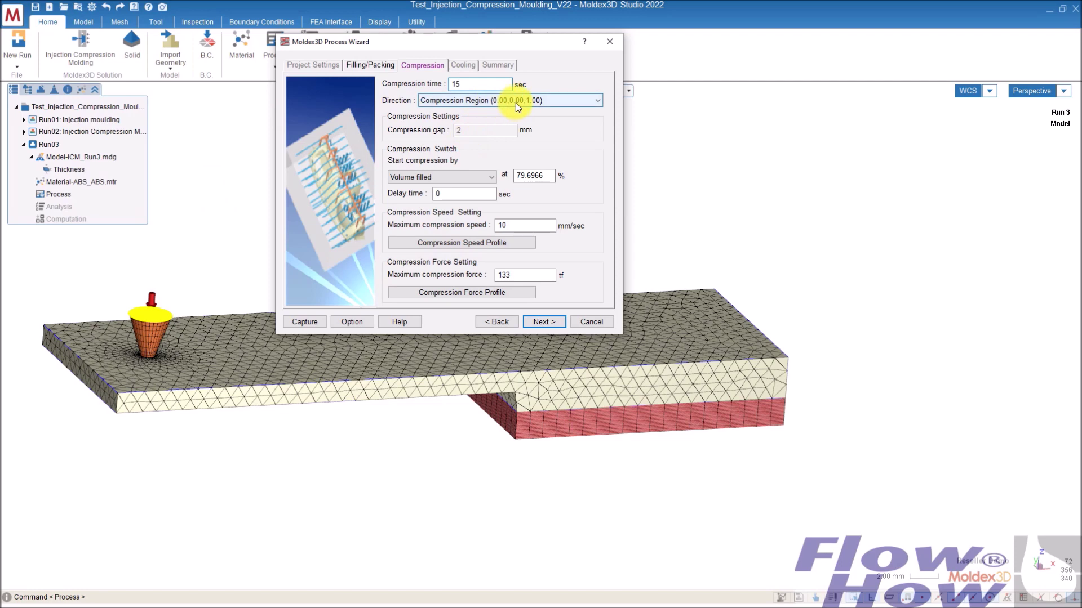
pyautogui.click(551, 100)
pyautogui.click(551, 100)
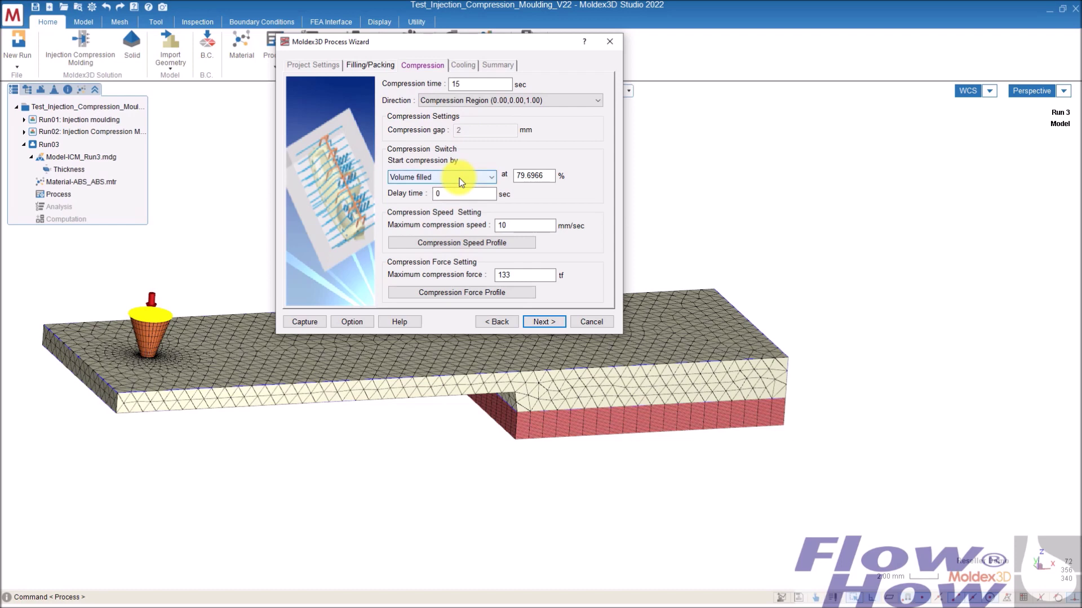
pyautogui.moveTo(527, 176); pyautogui.dragTo(546, 175)
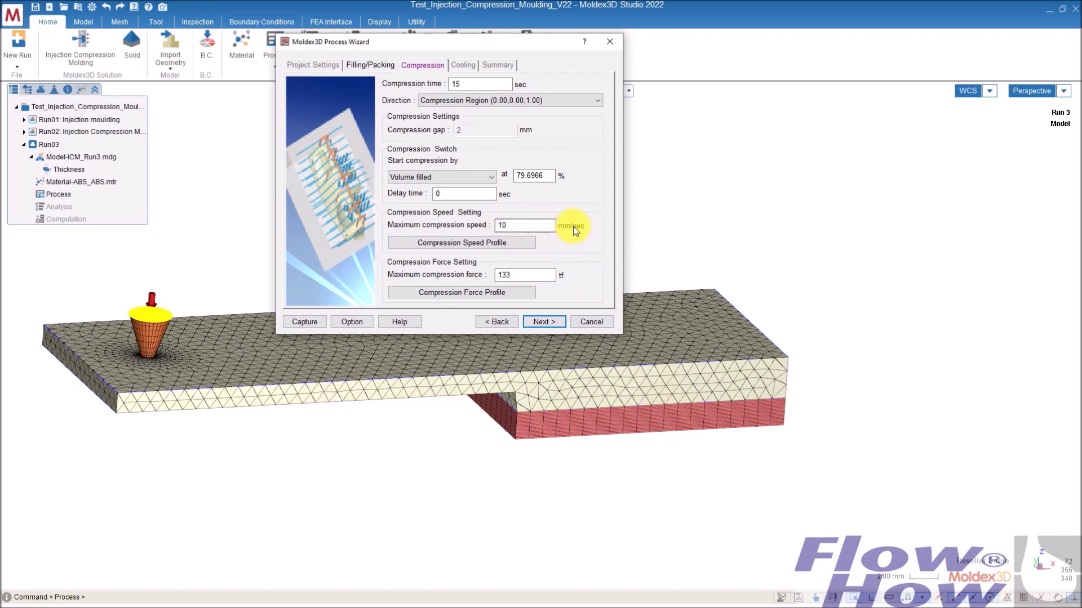
pyautogui.doubleClick(506, 224)
# Enter 4 mm/sec maximum compression speed and 50 tf maximum compression force
pyautogui.write('2')
pyautogui.press('BackSpace')
pyautogui.write('4')
pyautogui.moveTo(521, 277); pyautogui.dragTo(483, 279)
pyautogui.write('50')
# Set the compression force profile's Section-1 force to 8 tf, then reopen it to verify
pyautogui.click(474, 293)
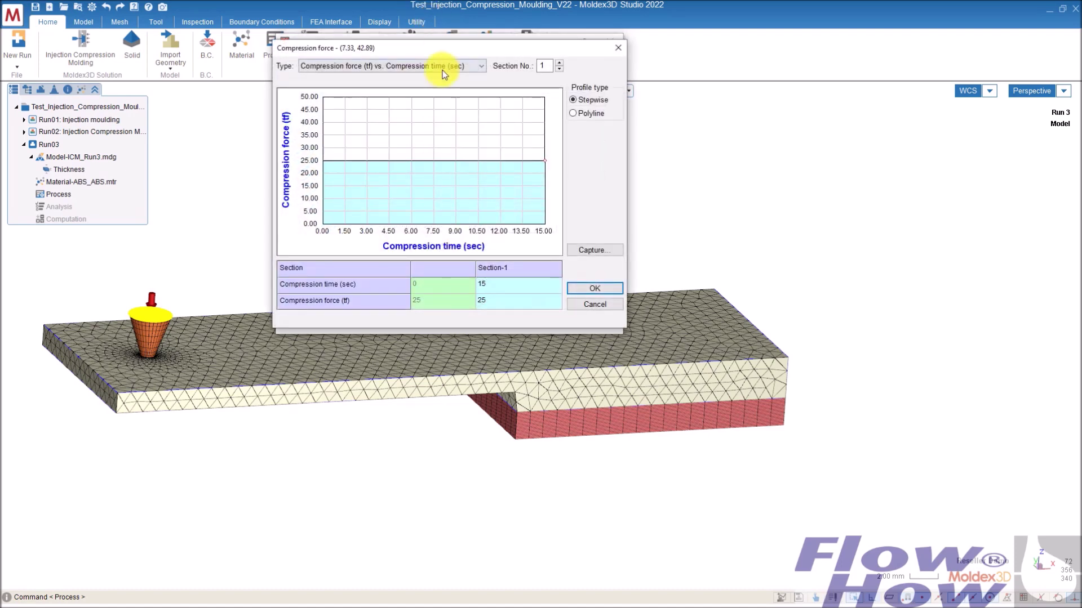
pyautogui.click(495, 300)
pyautogui.write('8')
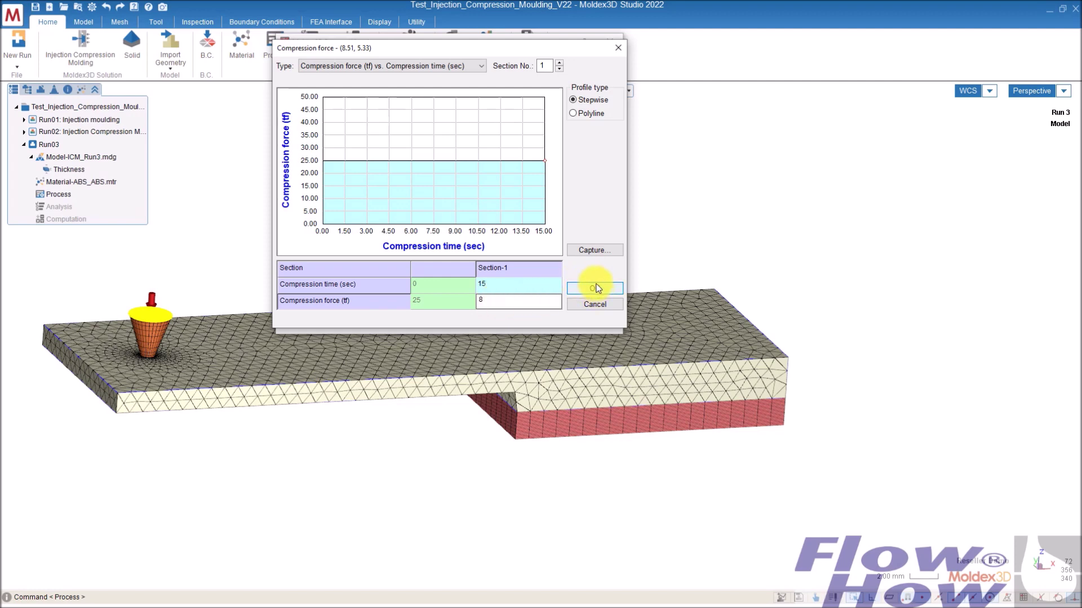
pyautogui.press('Return')
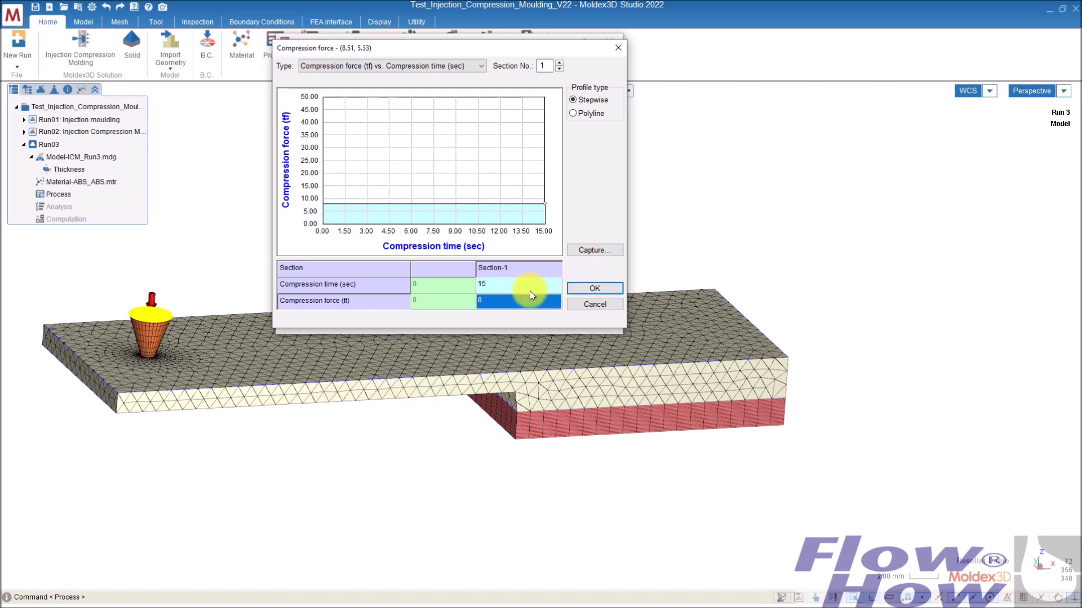
pyautogui.click(598, 289)
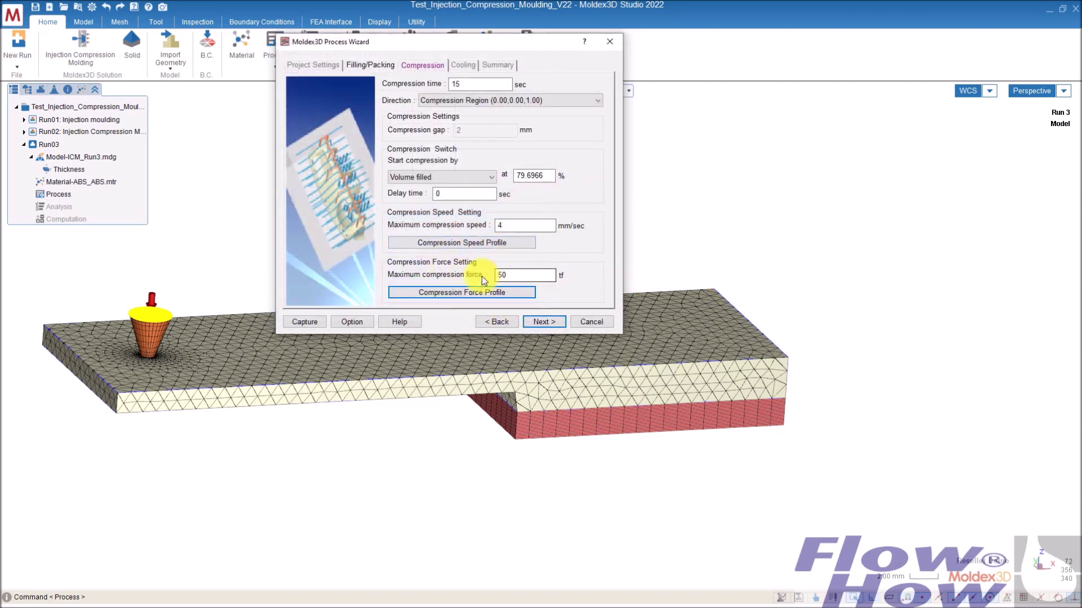
pyautogui.click(547, 324)
pyautogui.click(497, 293)
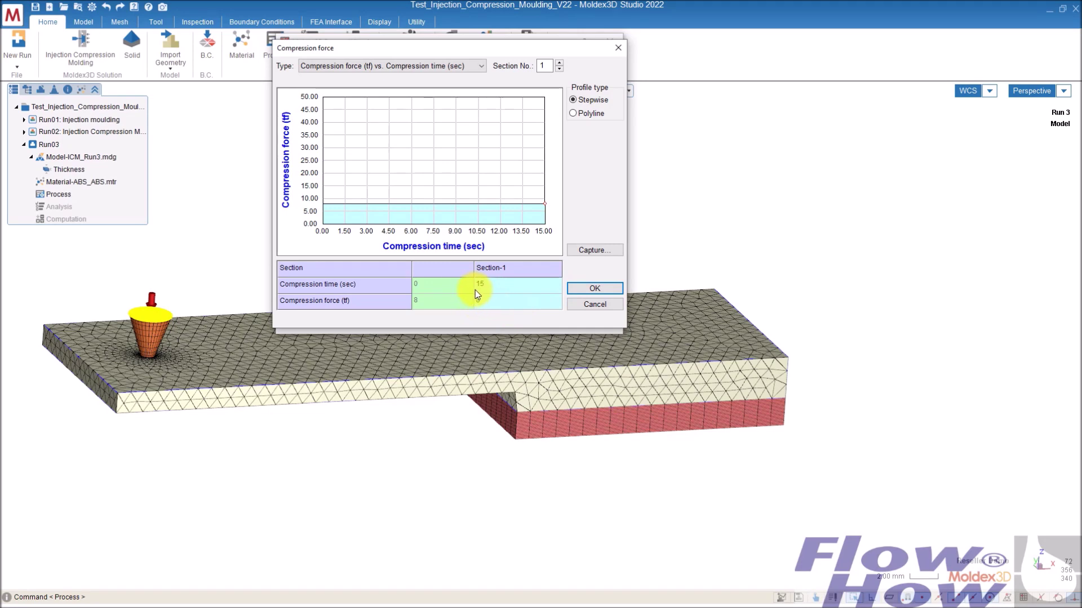
pyautogui.click(593, 290)
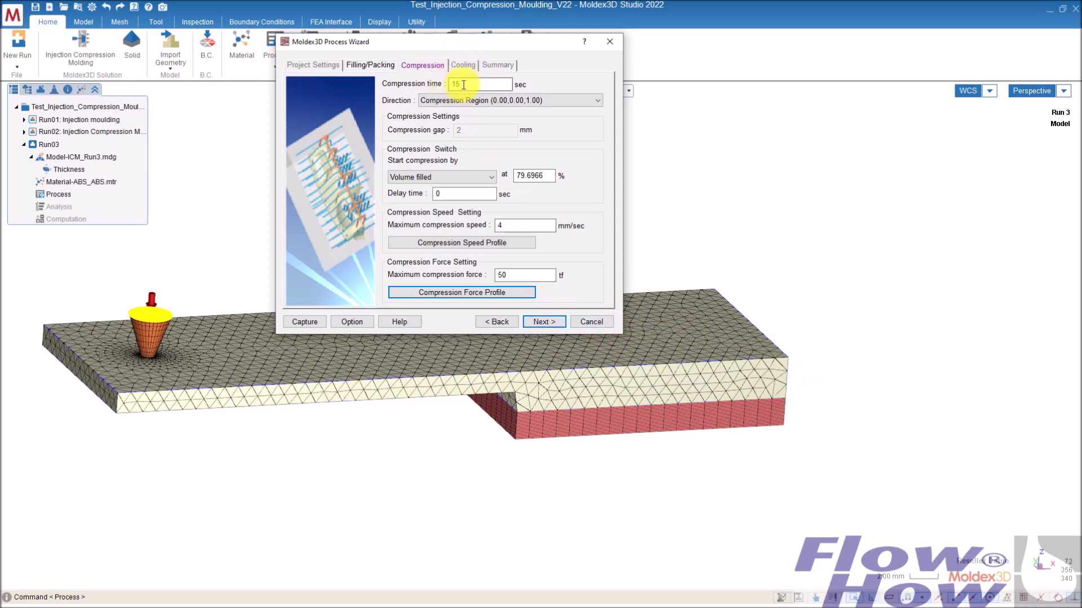
# Go past the Cooling and Summary pages, finish the wizard and save the process condition file
pyautogui.click(555, 325)
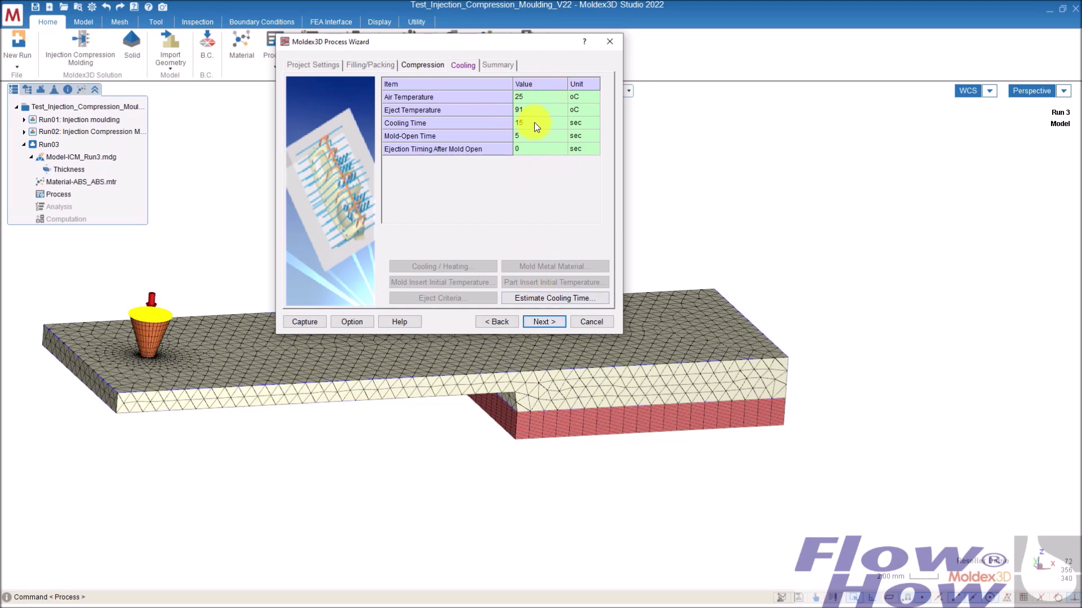
pyautogui.click(545, 323)
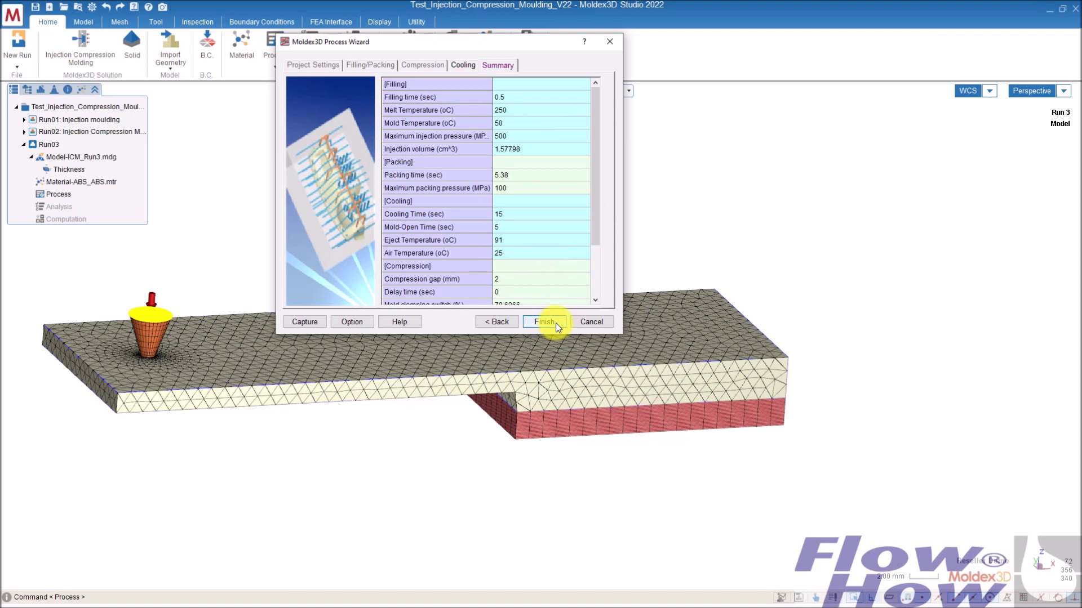
pyautogui.click(545, 322)
pyautogui.click(534, 218)
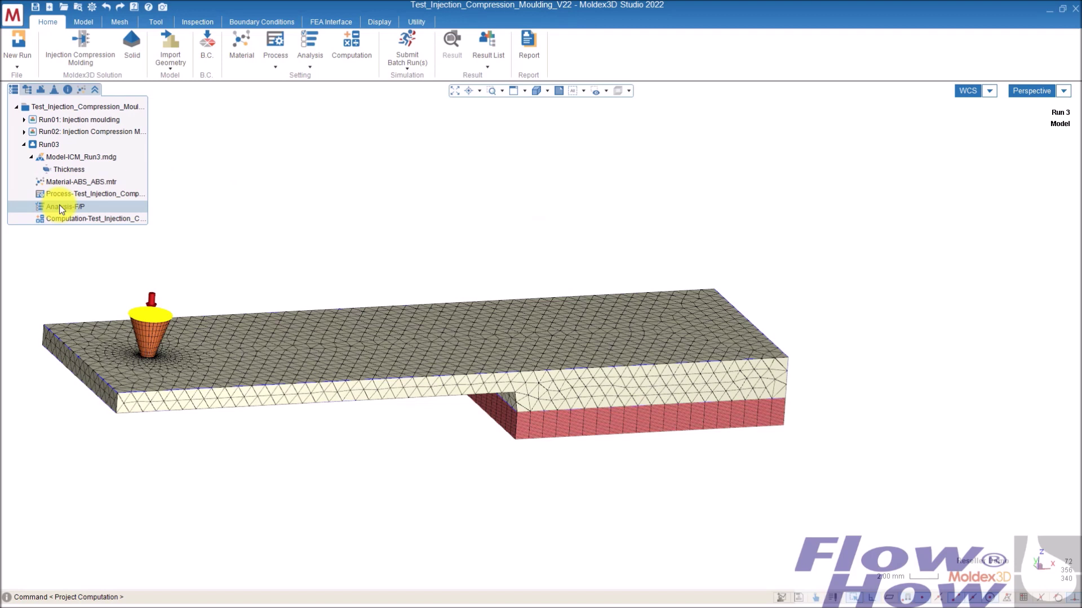
# Change Run03's analysis sequence to Injection Analysis -F/P W and save it
pyautogui.doubleClick(61, 207)
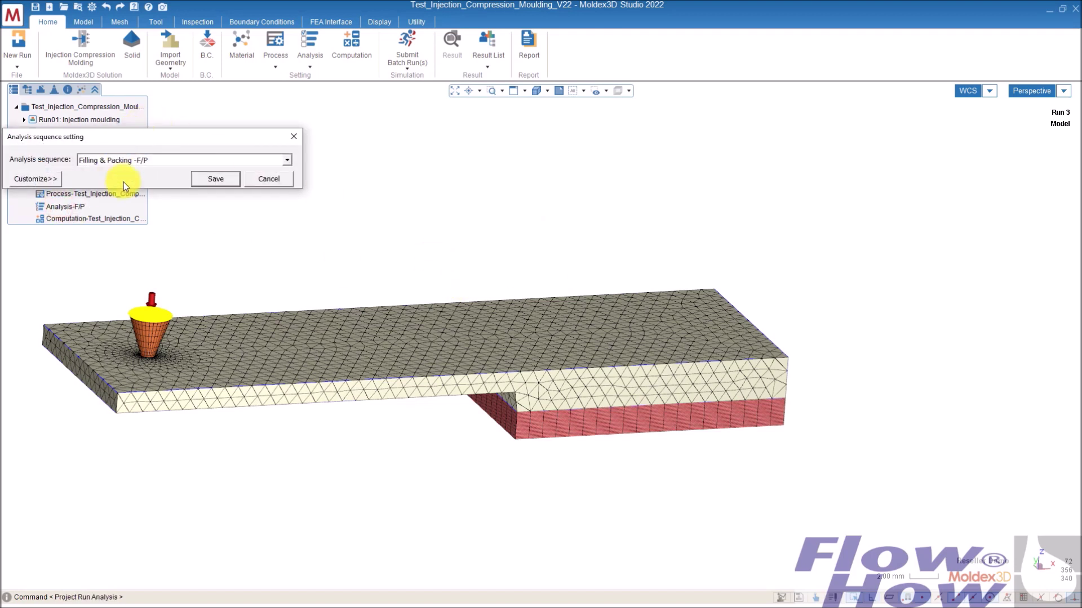
pyautogui.click(136, 162)
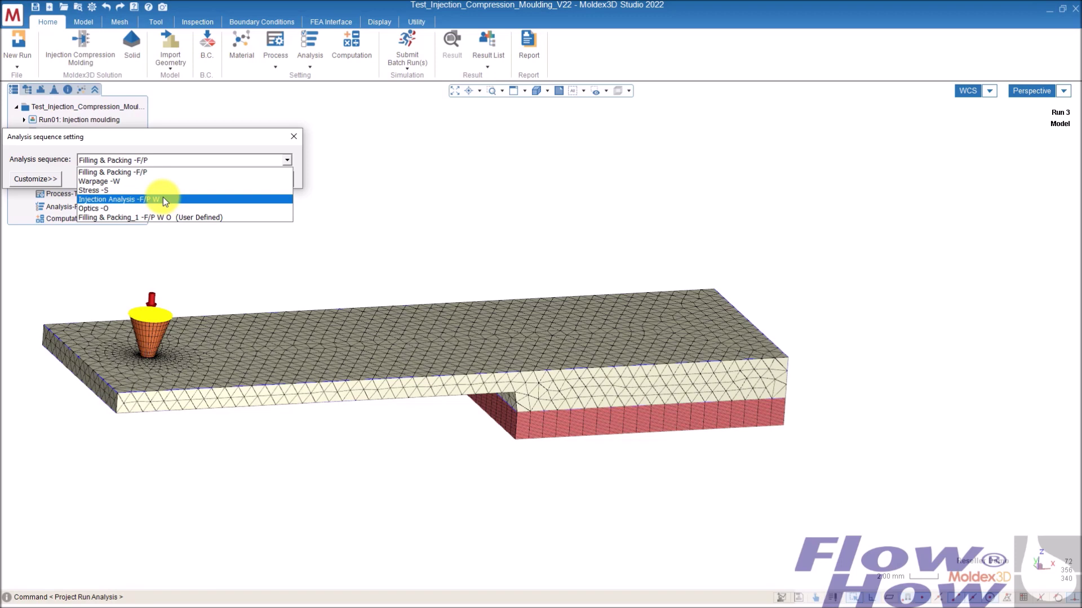
pyautogui.click(126, 200)
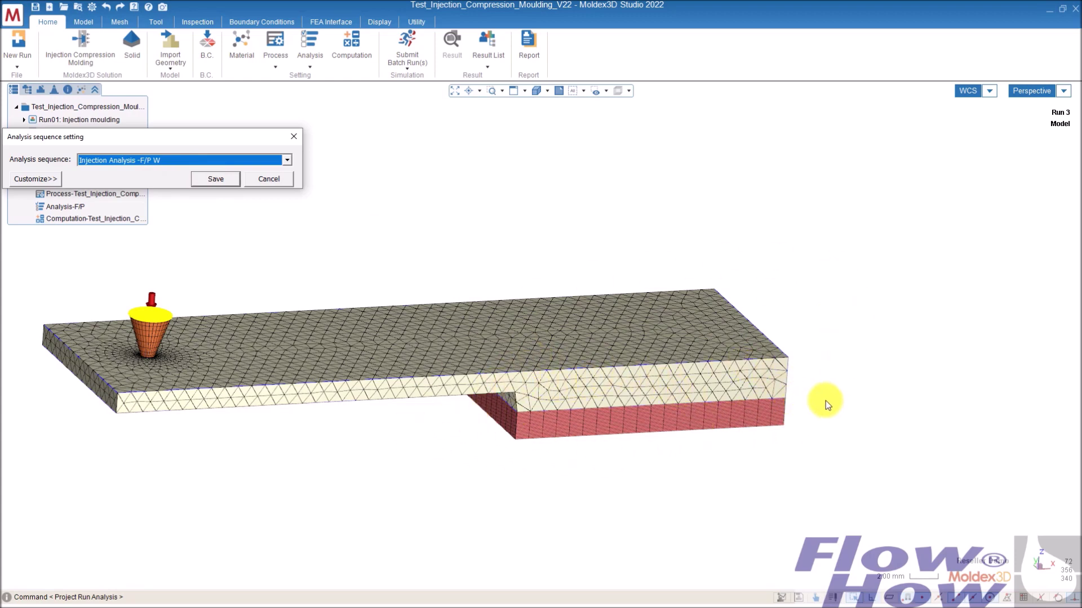
pyautogui.click(229, 177)
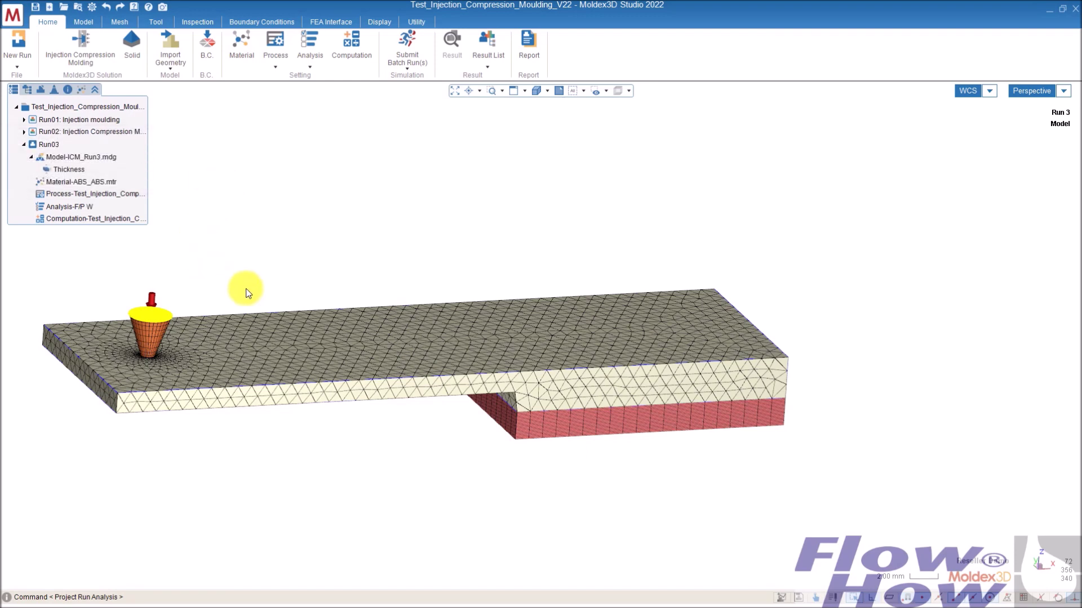
pyautogui.click(112, 219)
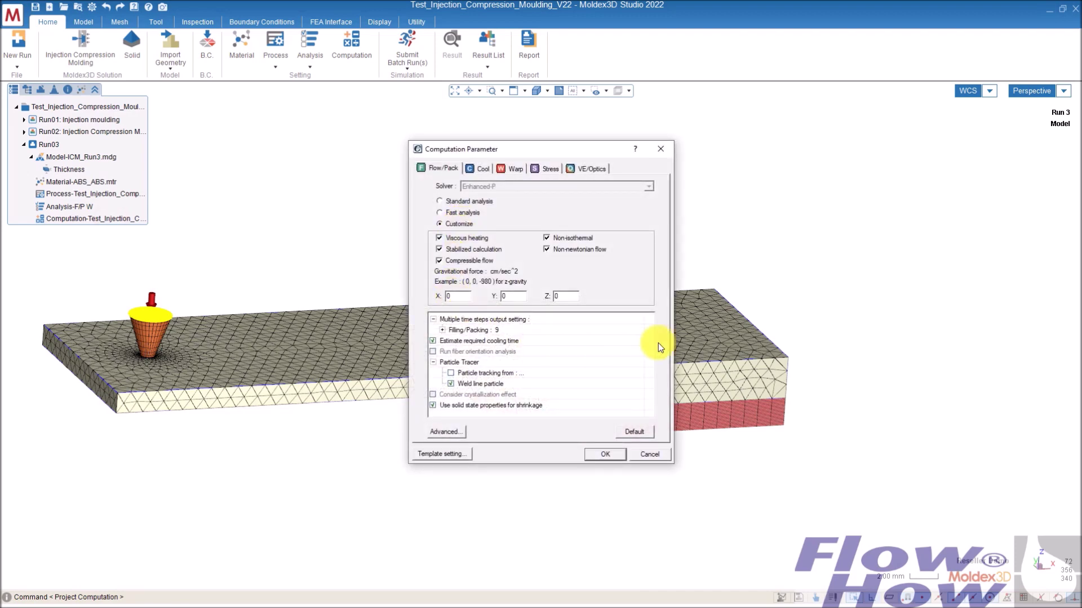
# Uncheck Estimate required cooling time and Weld line particle, and set the warpage solver to Enhanced
pyautogui.click(433, 341)
pyautogui.click(451, 383)
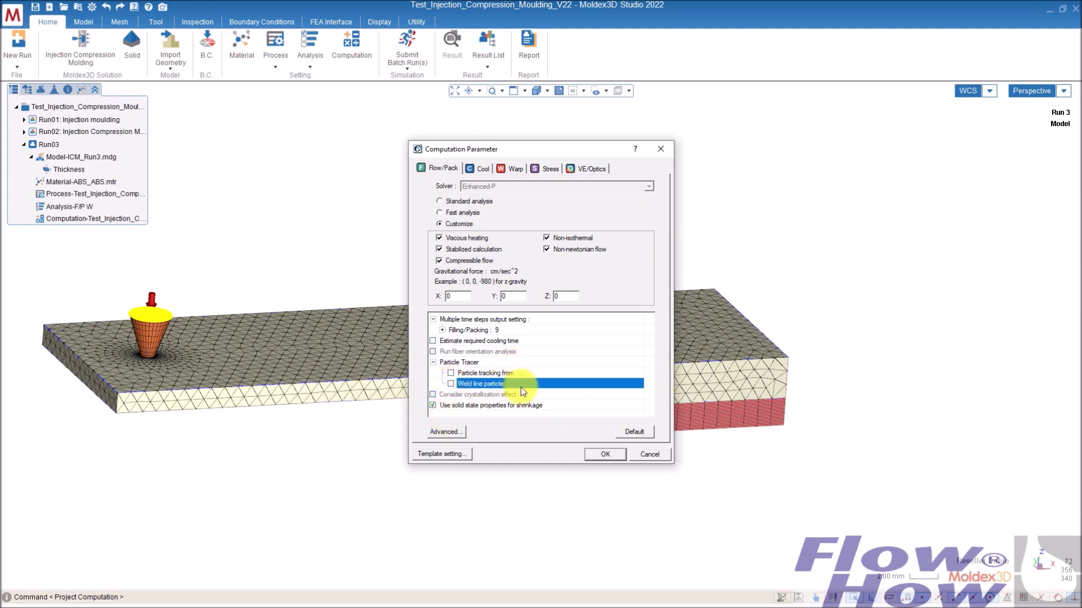
pyautogui.click(478, 169)
pyautogui.click(515, 169)
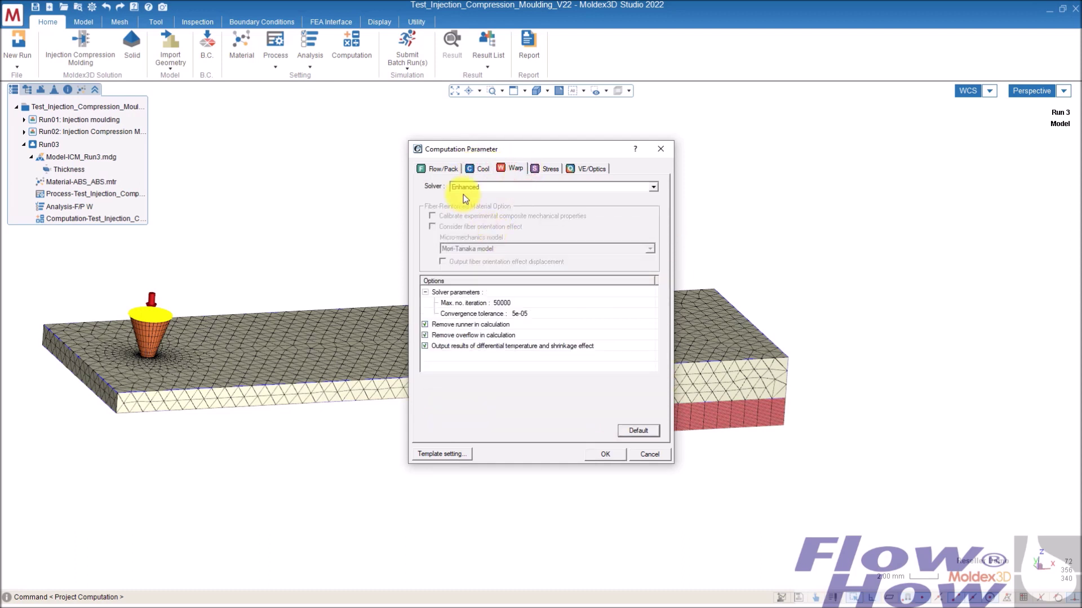
pyautogui.click(606, 453)
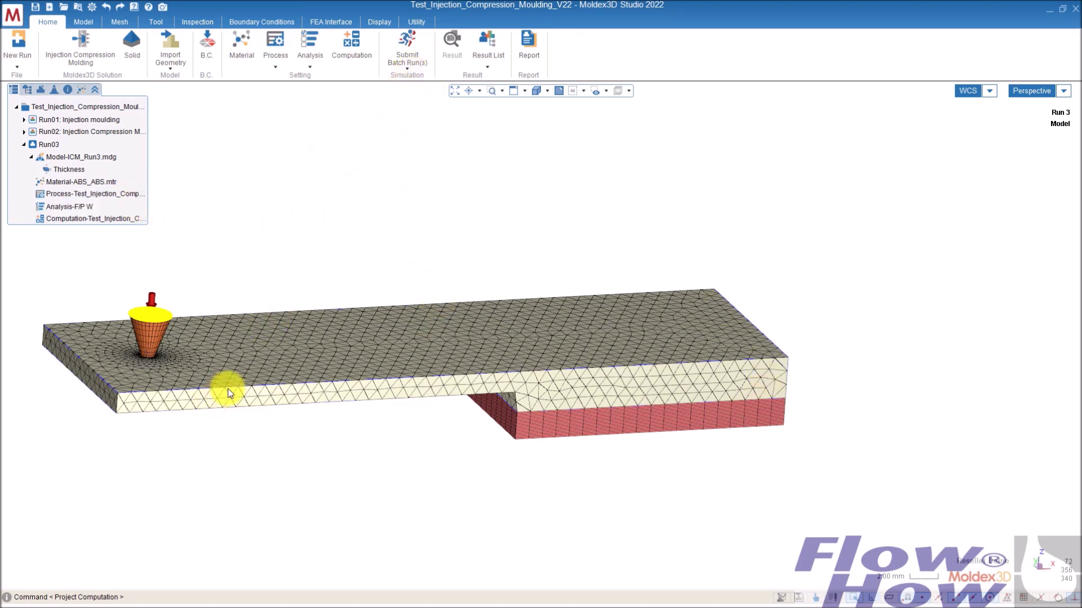
pyautogui.doubleClick(107, 120)
# Load Run01's Warpage Total Displacement result and show it shaded without mesh lines
pyautogui.moveTo(951, 323); pyautogui.dragTo(567, 299, button='middle')
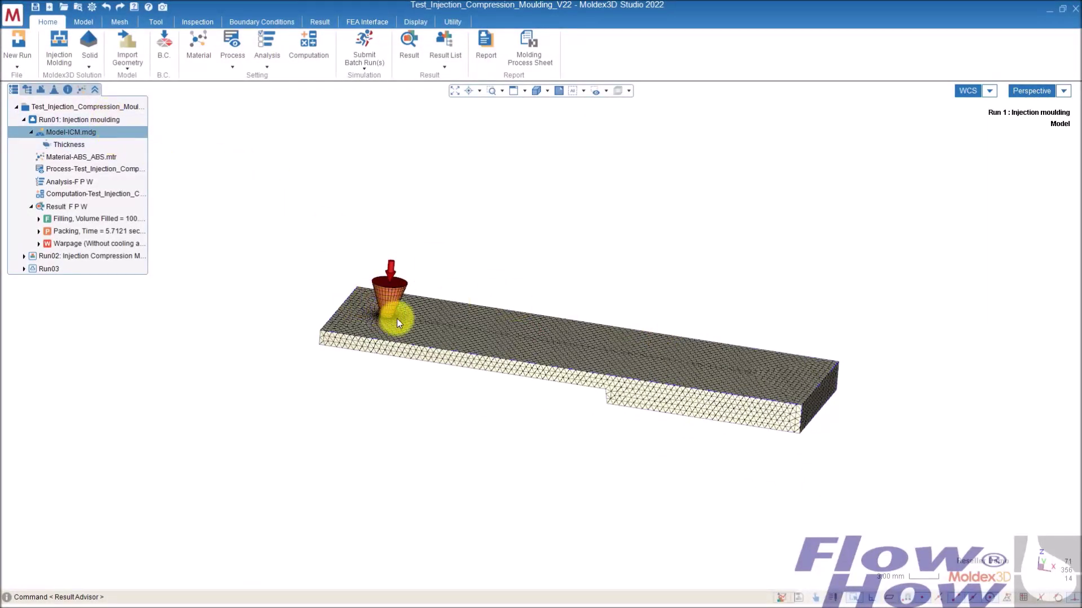
pyautogui.moveTo(452, 316); pyautogui.dragTo(593, 286, button='middle')
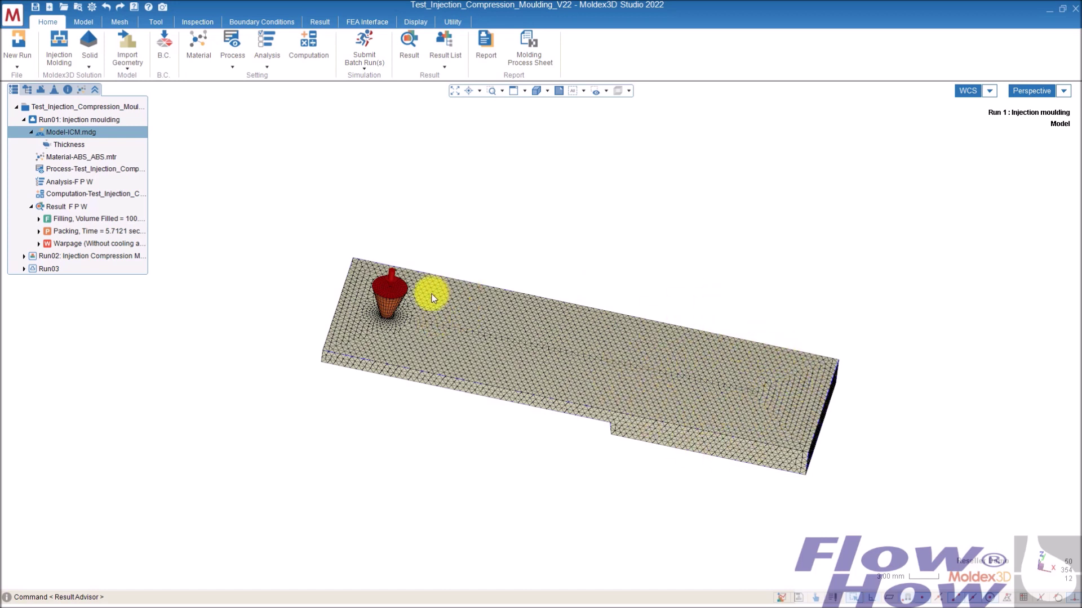
pyautogui.moveTo(726, 420); pyautogui.dragTo(724, 350, button='middle')
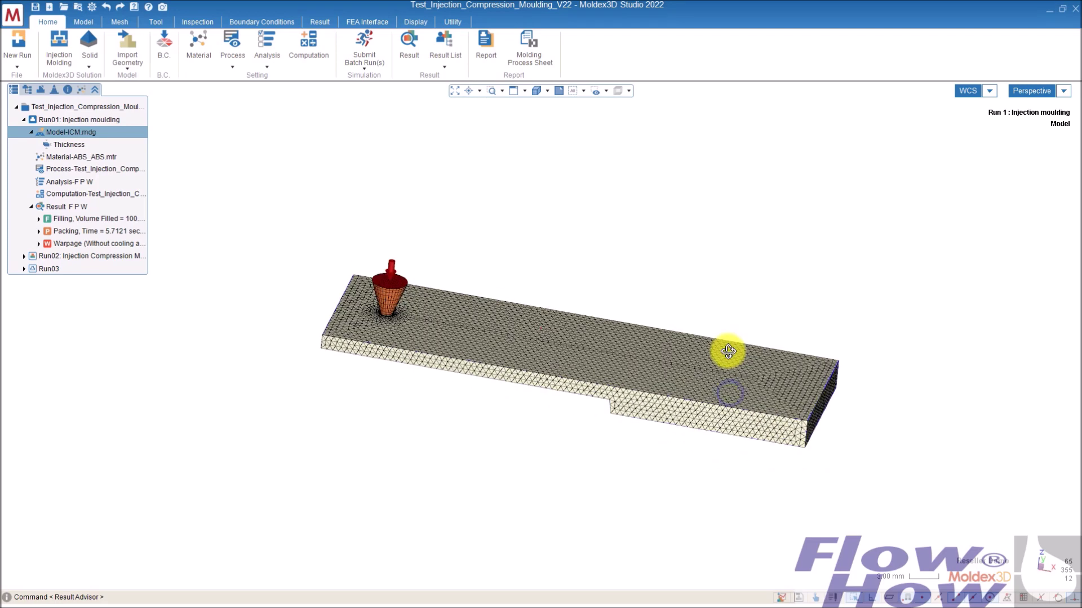
pyautogui.moveTo(496, 273); pyautogui.dragTo(373, 256, button='middle')
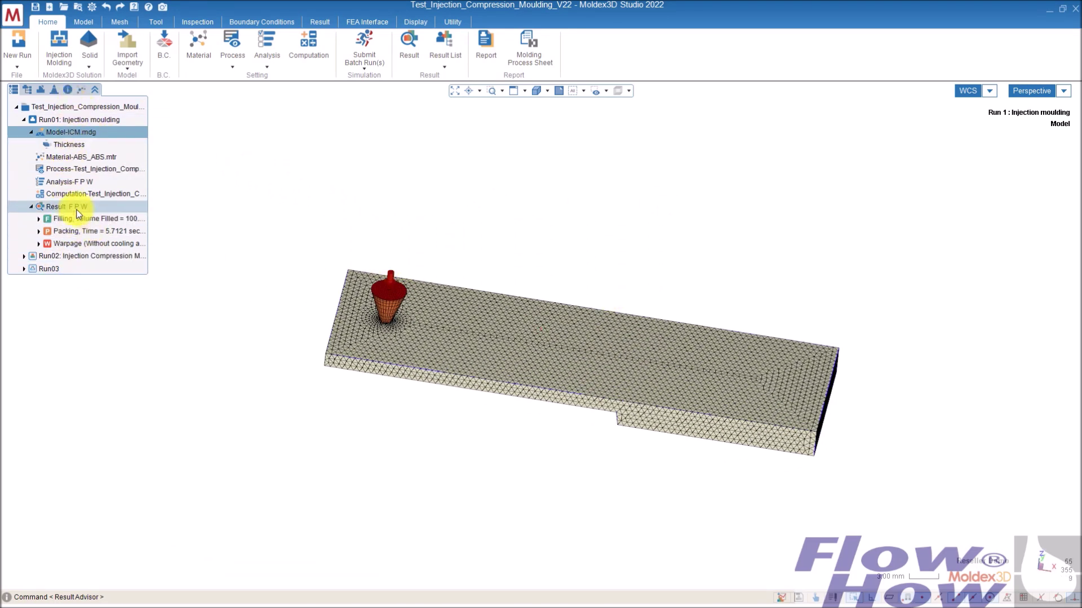
pyautogui.doubleClick(89, 243)
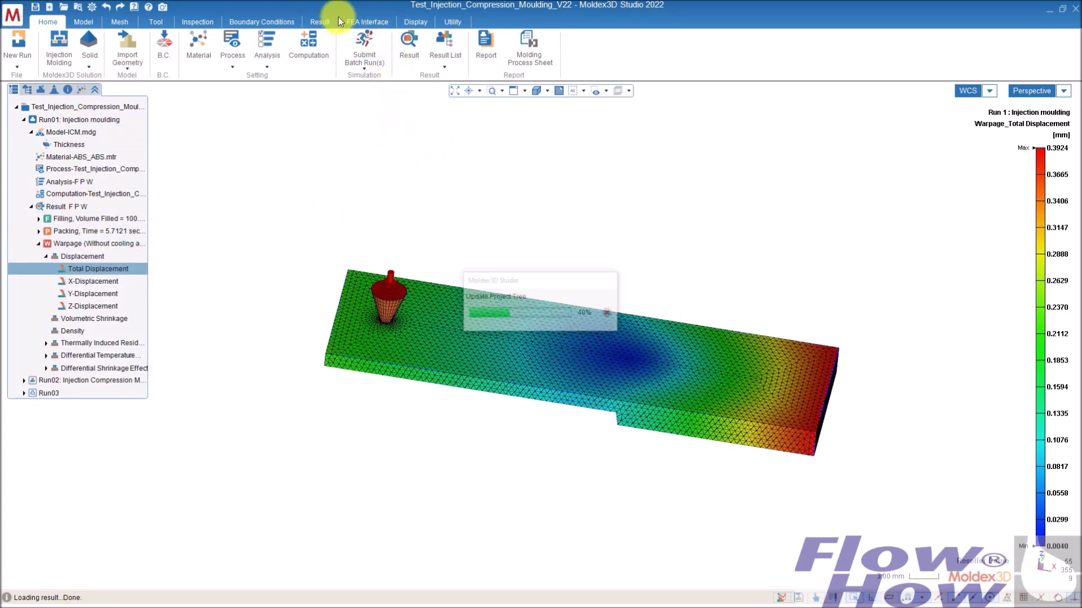
pyautogui.click(547, 90)
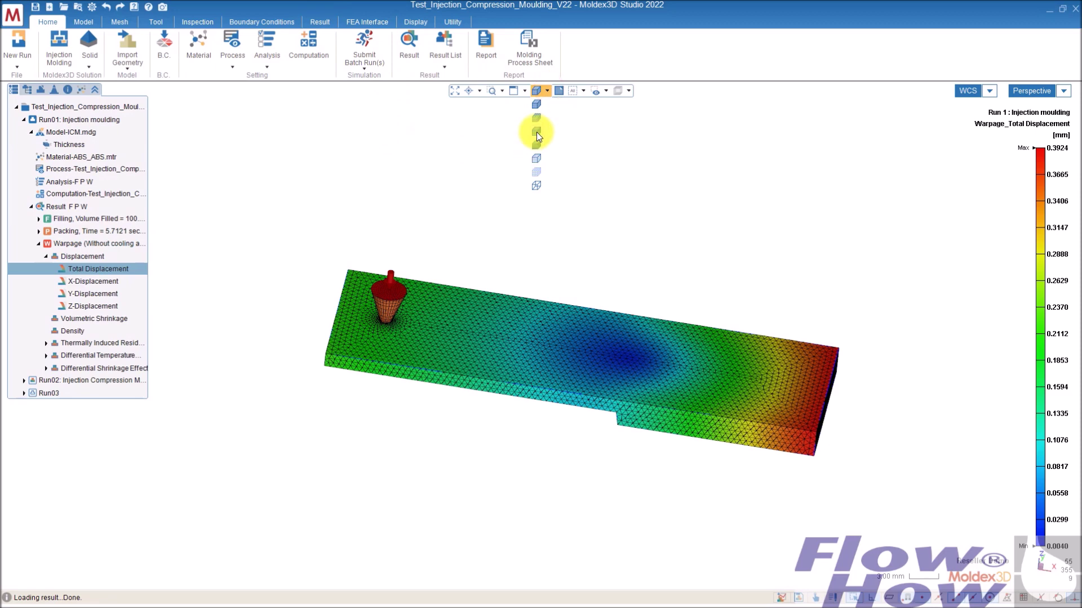
pyautogui.click(536, 130)
pyautogui.moveTo(652, 293); pyautogui.dragTo(596, 325, button='middle')
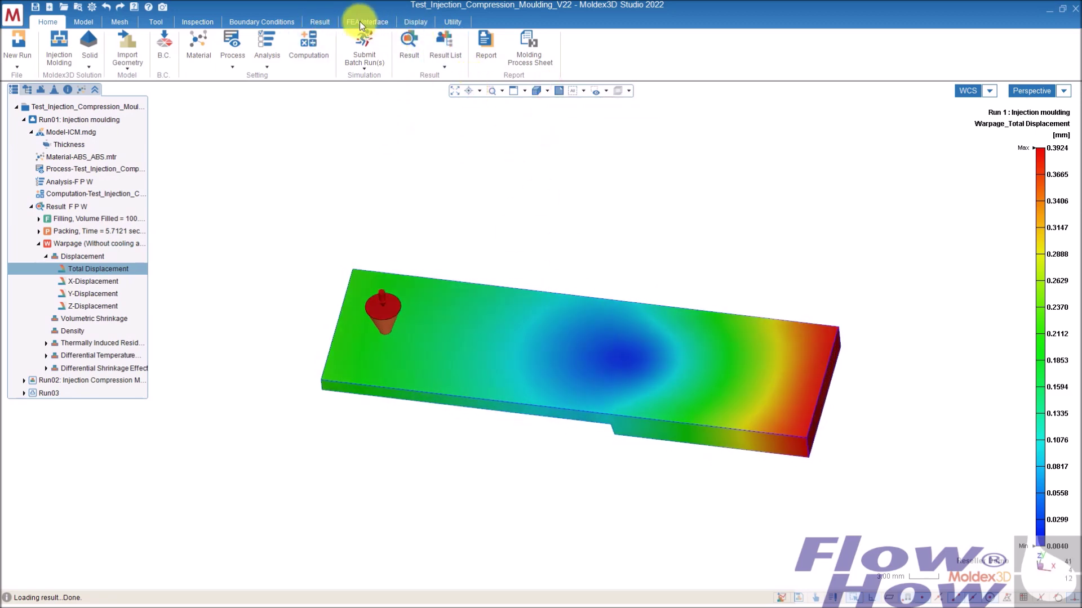
pyautogui.click(319, 22)
# Measure Distance 1 between two points near the gate and save it
pyautogui.click(721, 37)
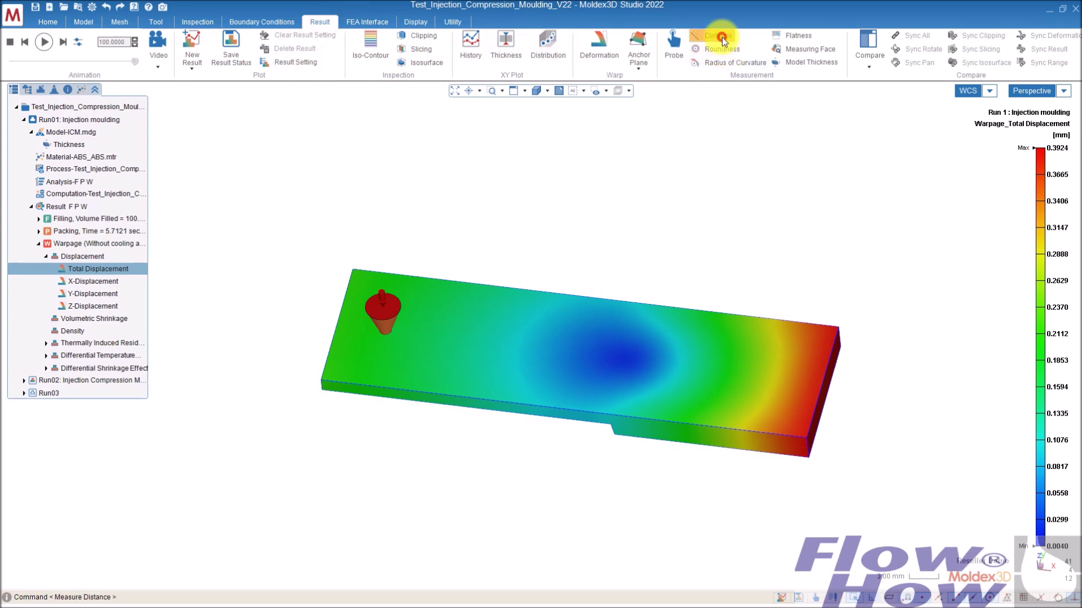
pyautogui.click(454, 336)
pyautogui.click(479, 339)
pyautogui.click(236, 123)
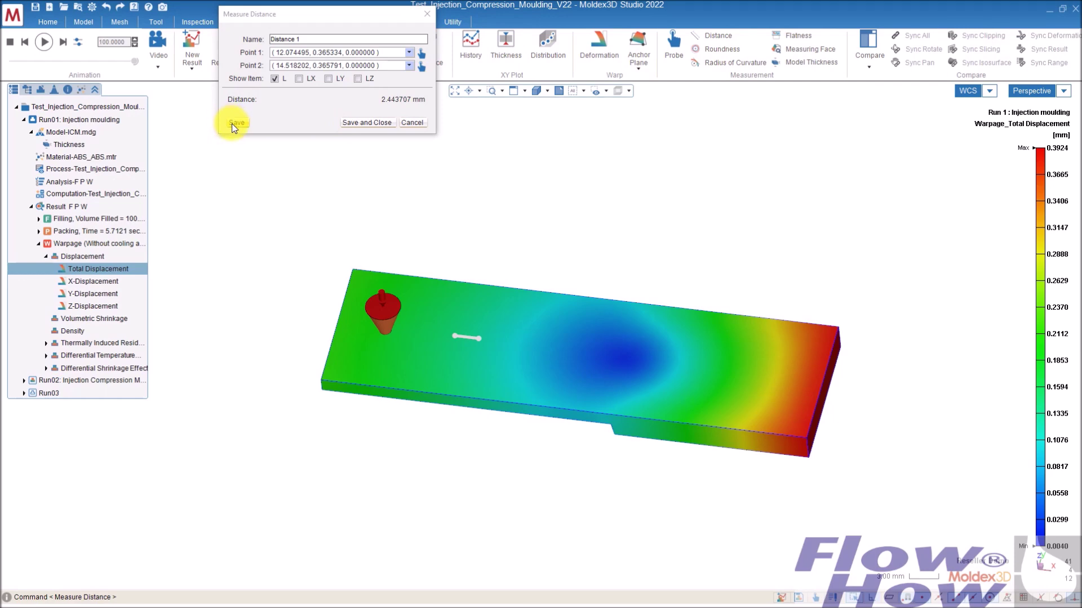
pyautogui.click(236, 123)
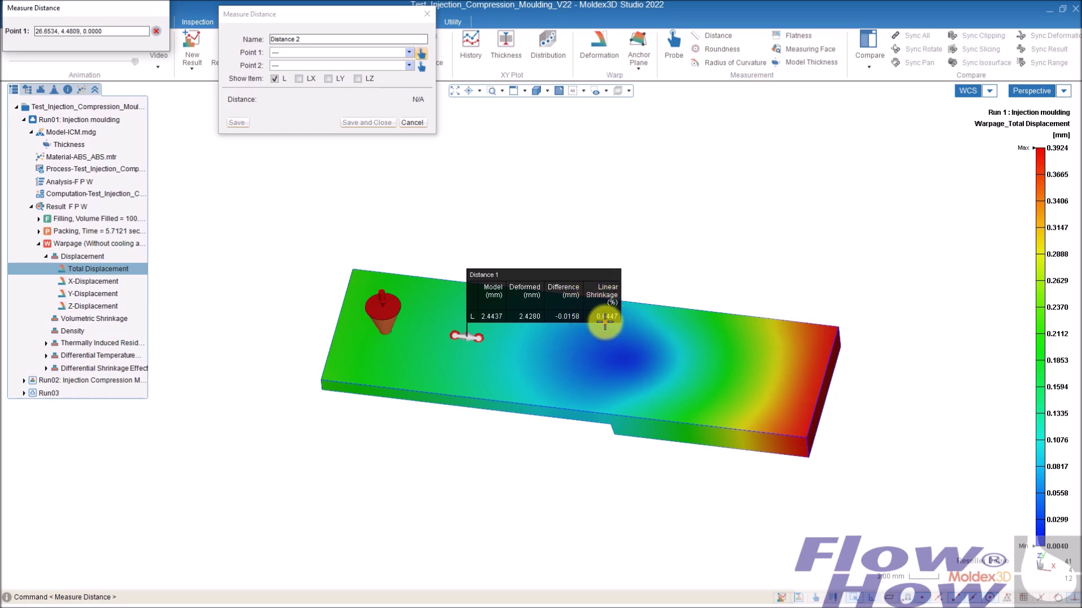
# Measure Distance 2 between two points near the far end and save it
pyautogui.scroll(3, 667, 381)
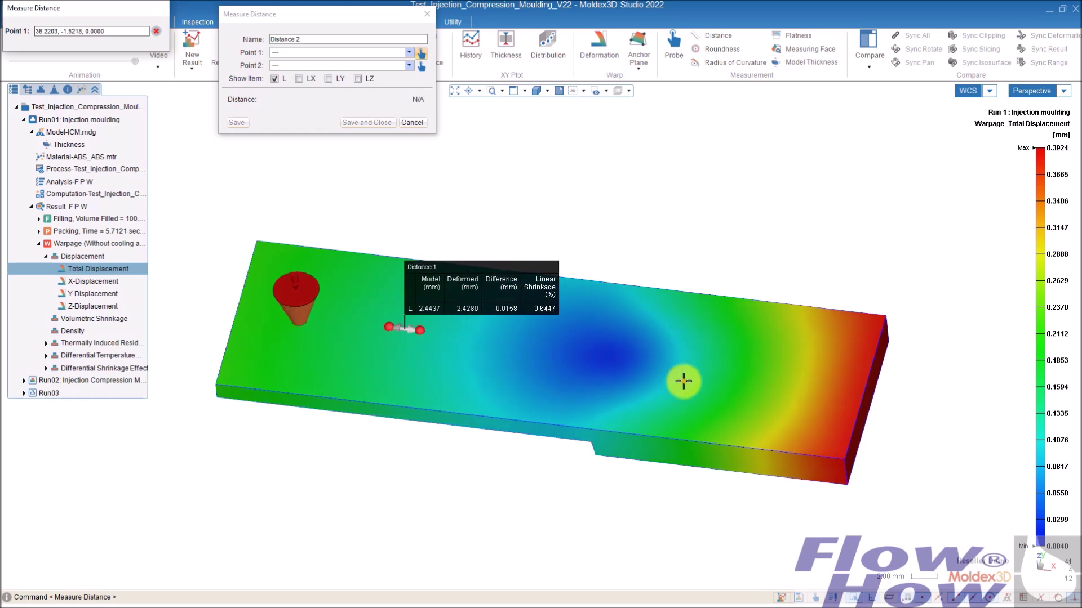
pyautogui.click(722, 365)
pyautogui.click(750, 369)
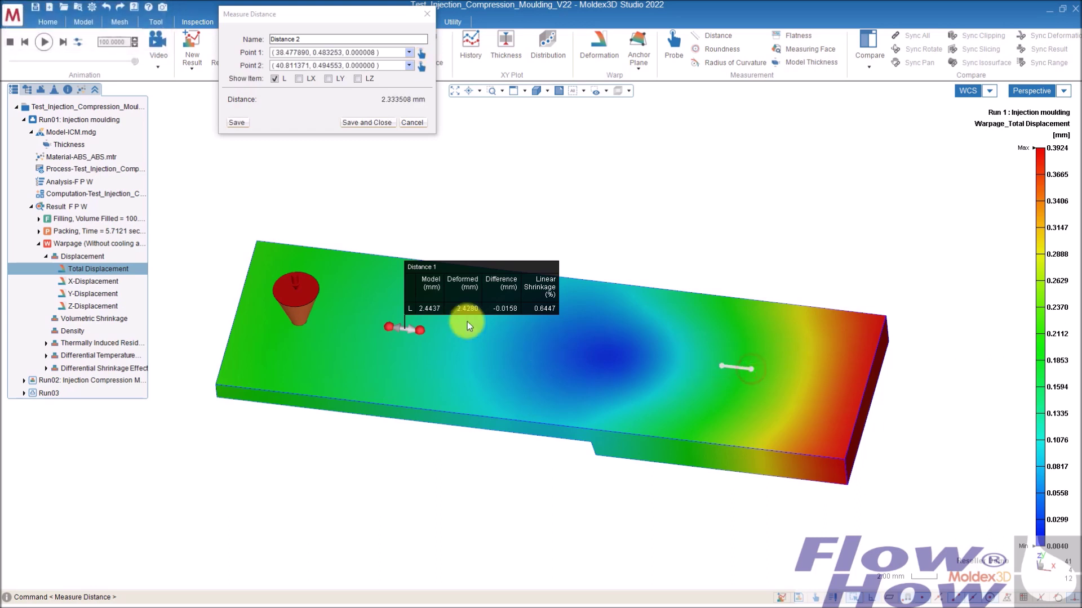
pyautogui.click(374, 124)
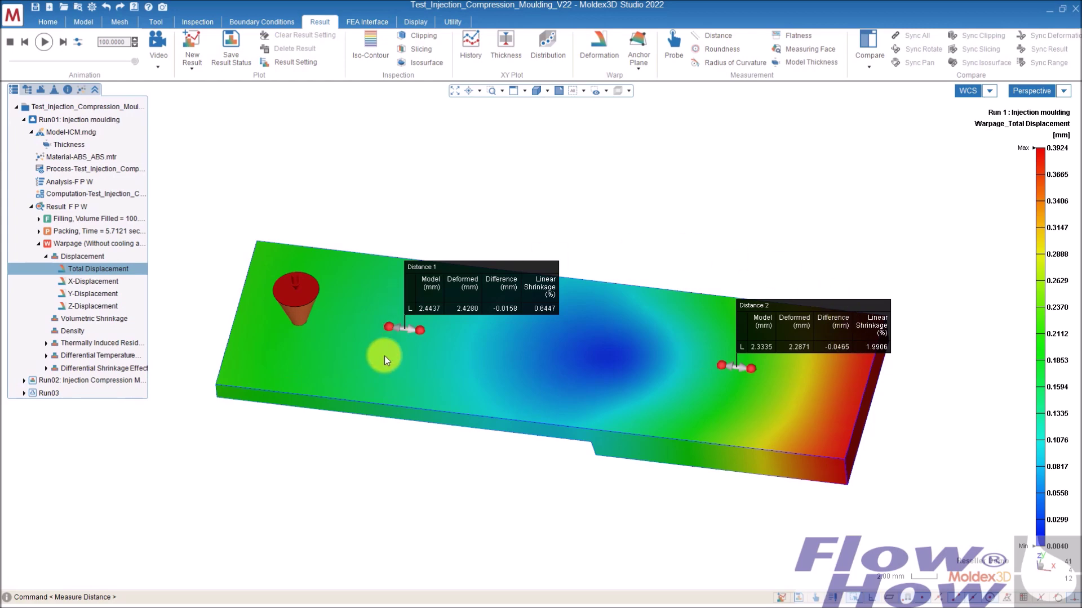
pyautogui.doubleClick(83, 385)
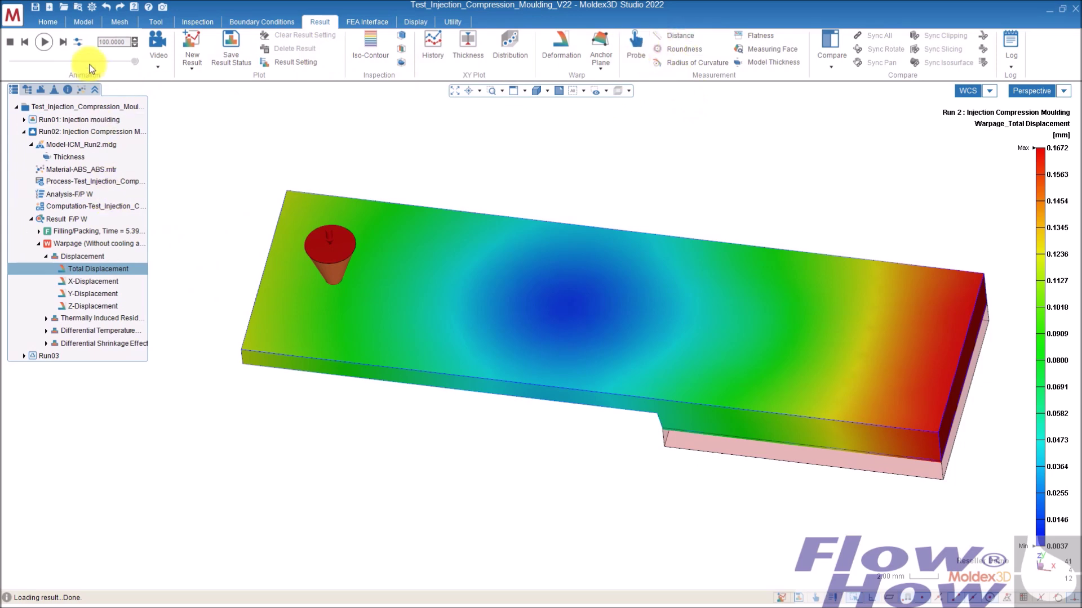
# Switch to the Model tree and back, then make Run01 the active run again
pyautogui.click(27, 90)
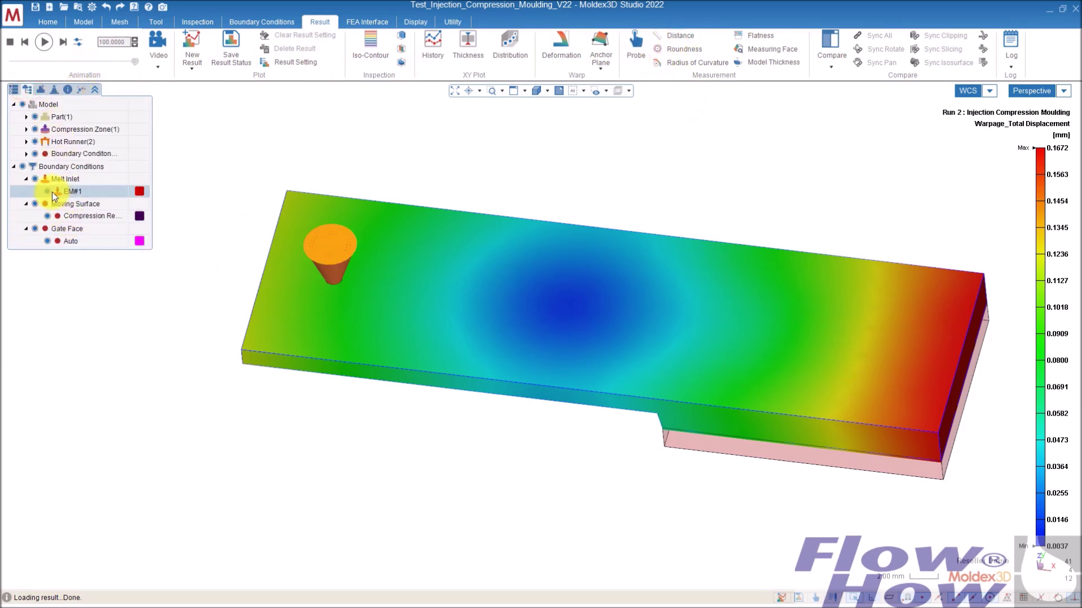
pyautogui.click(14, 90)
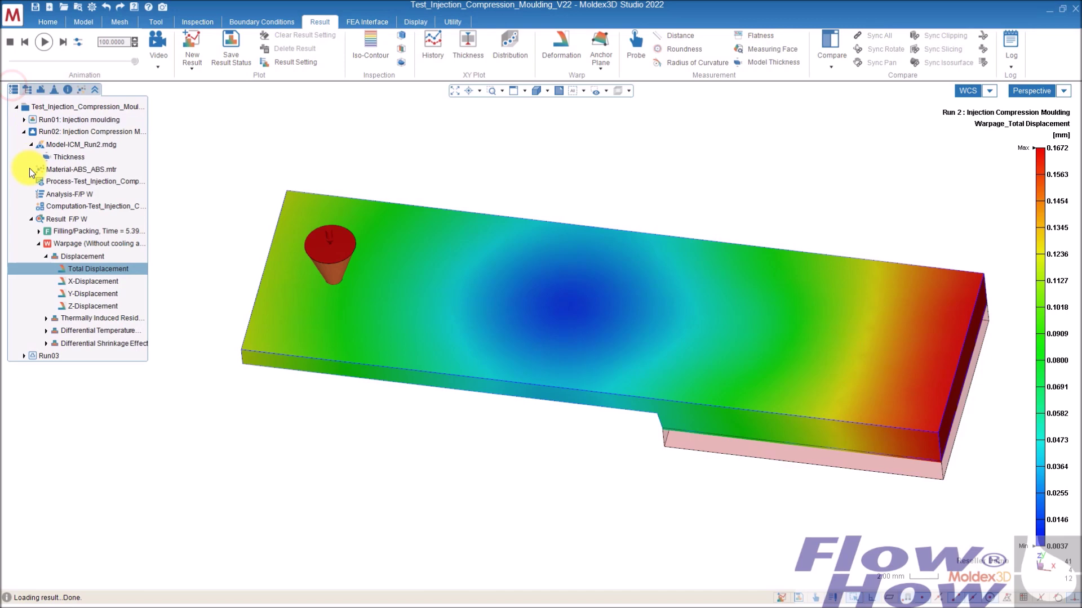
pyautogui.doubleClick(51, 119)
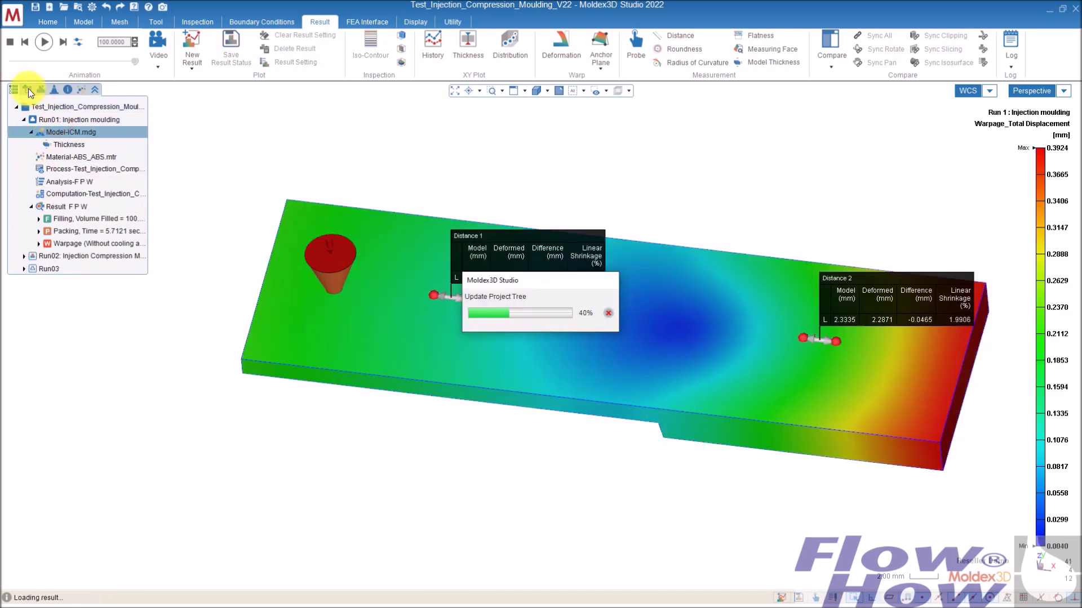
# Copy Run01's four probe nodes (Probe Node(4)) to Run02 and make Run02 the active run
pyautogui.click(28, 89)
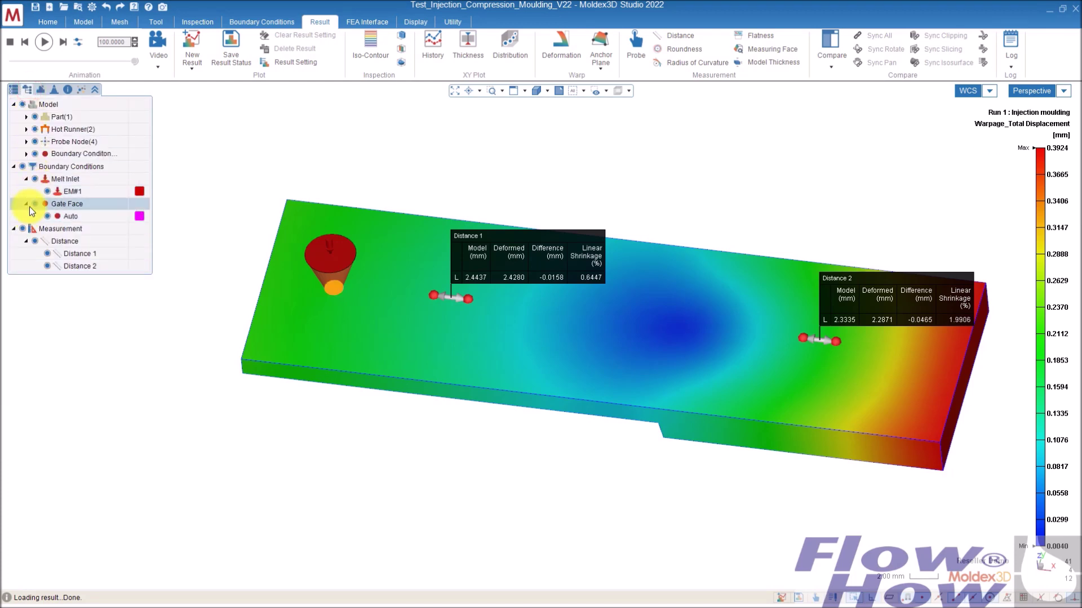
pyautogui.rightClick(72, 143)
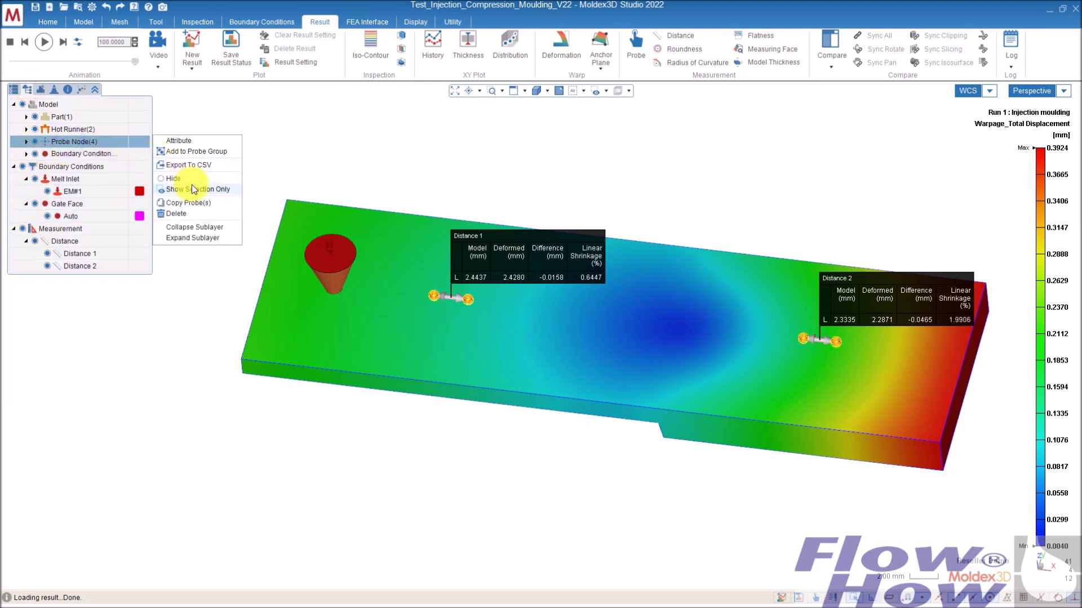
pyautogui.click(192, 203)
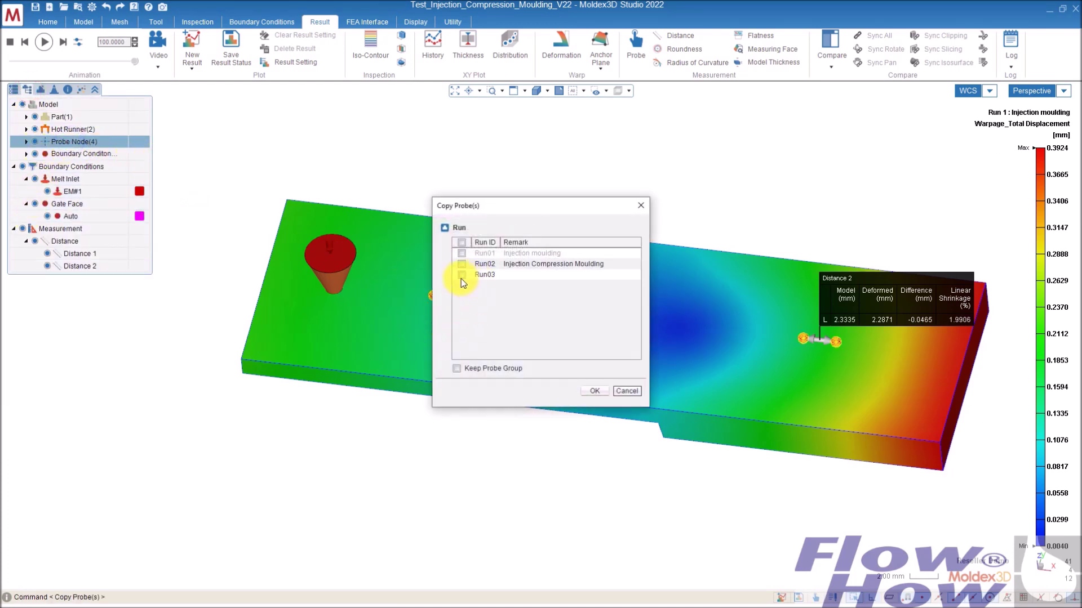
pyautogui.click(461, 263)
pyautogui.click(596, 391)
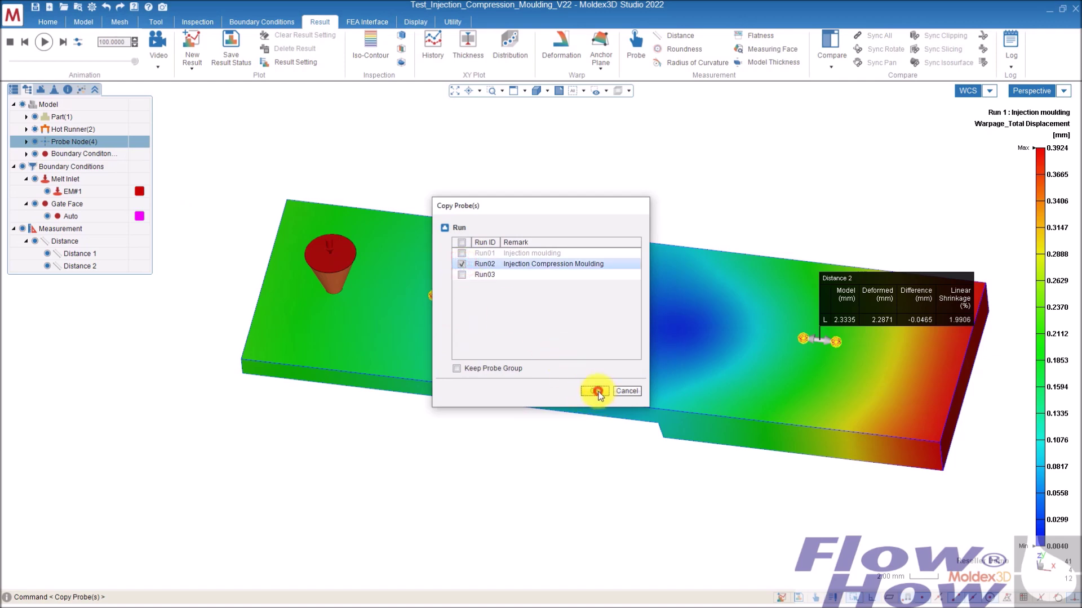
pyautogui.click(14, 91)
pyautogui.doubleClick(72, 381)
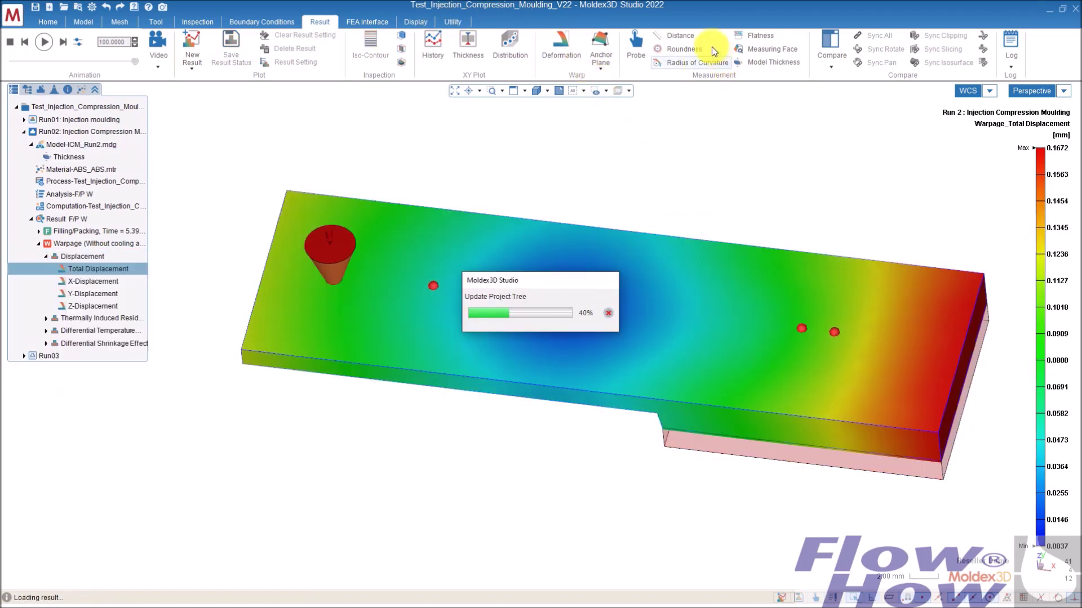
# Measure and save Distance 1 between Probe 1 and Probe 2
pyautogui.click(681, 36)
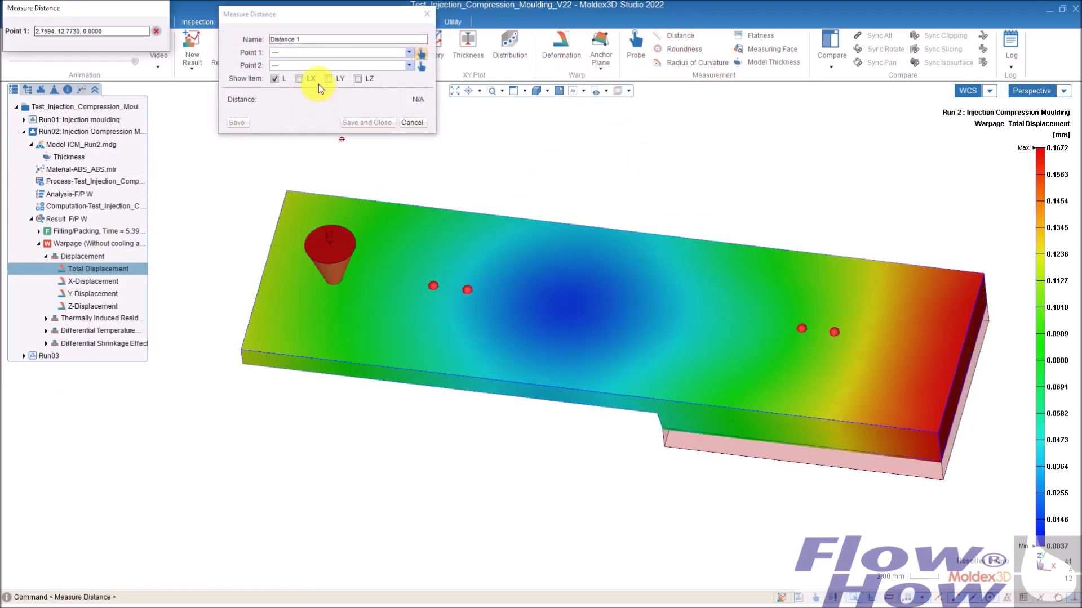
pyautogui.click(294, 50)
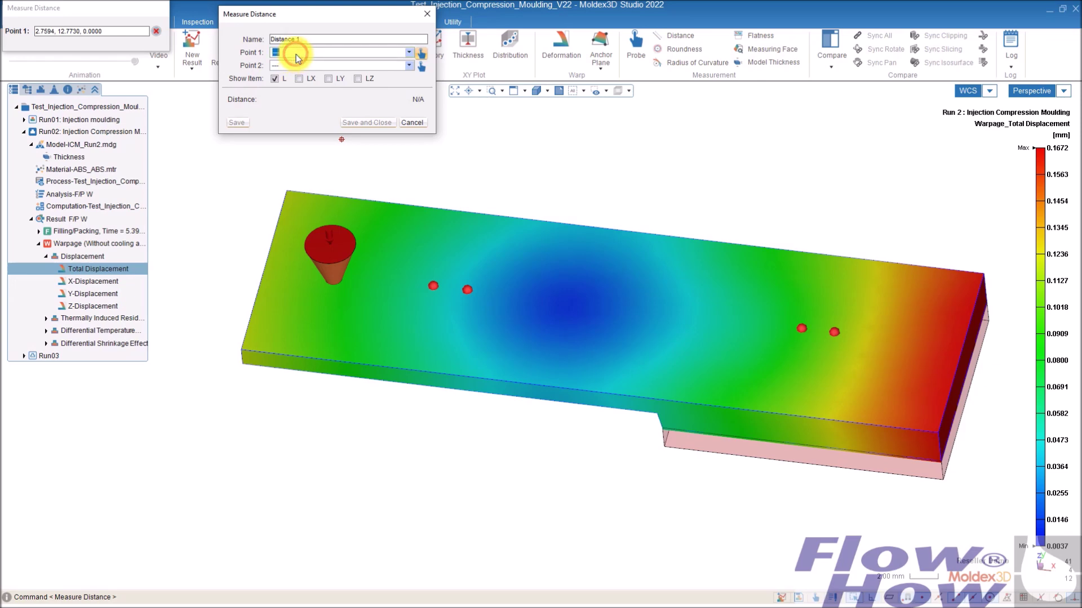
pyautogui.click(408, 52)
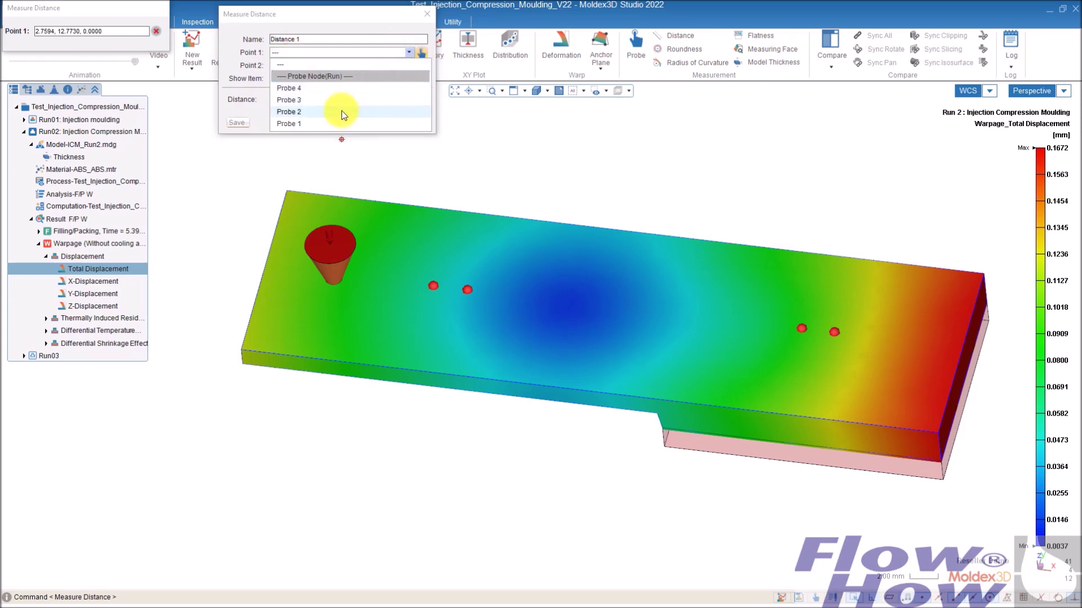
pyautogui.click(341, 124)
pyautogui.click(409, 65)
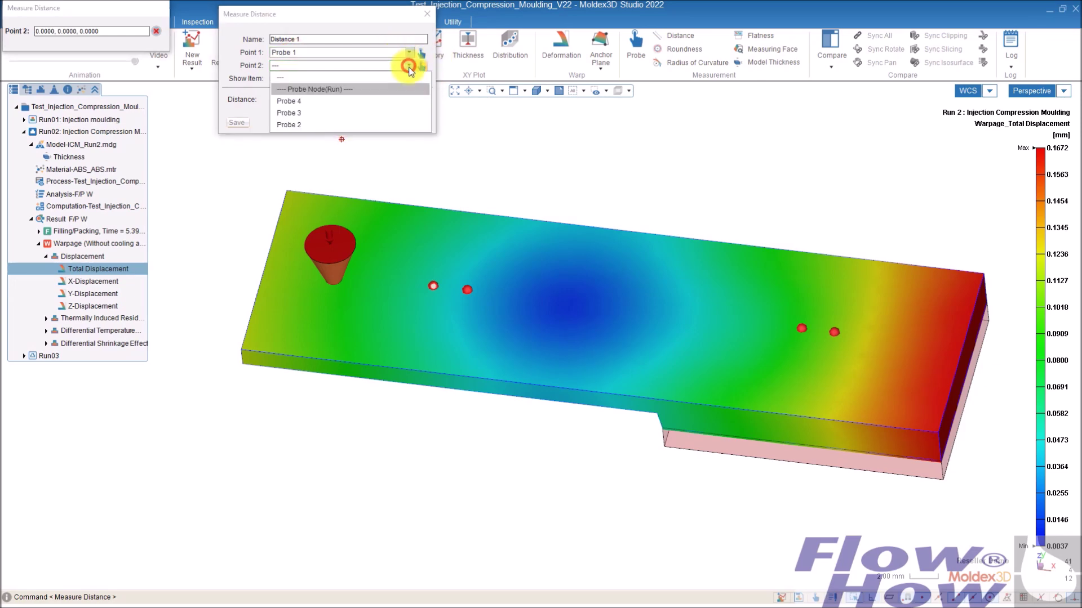
pyautogui.click(371, 125)
pyautogui.click(237, 122)
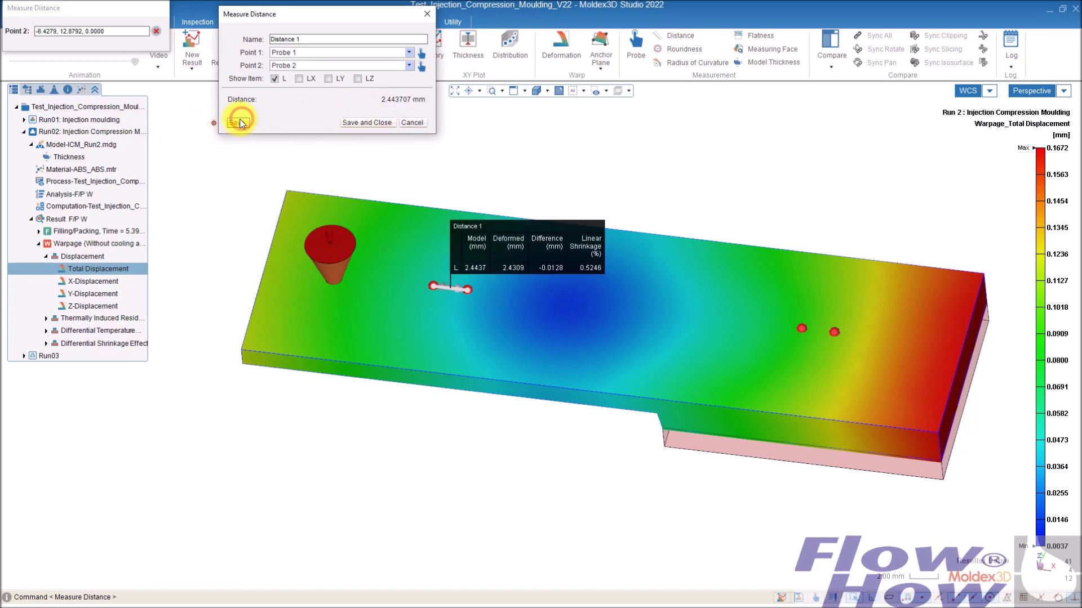
# Measure and save Distance 2 between Probe 3 and Probe 4, then close the measurement
pyautogui.click(409, 52)
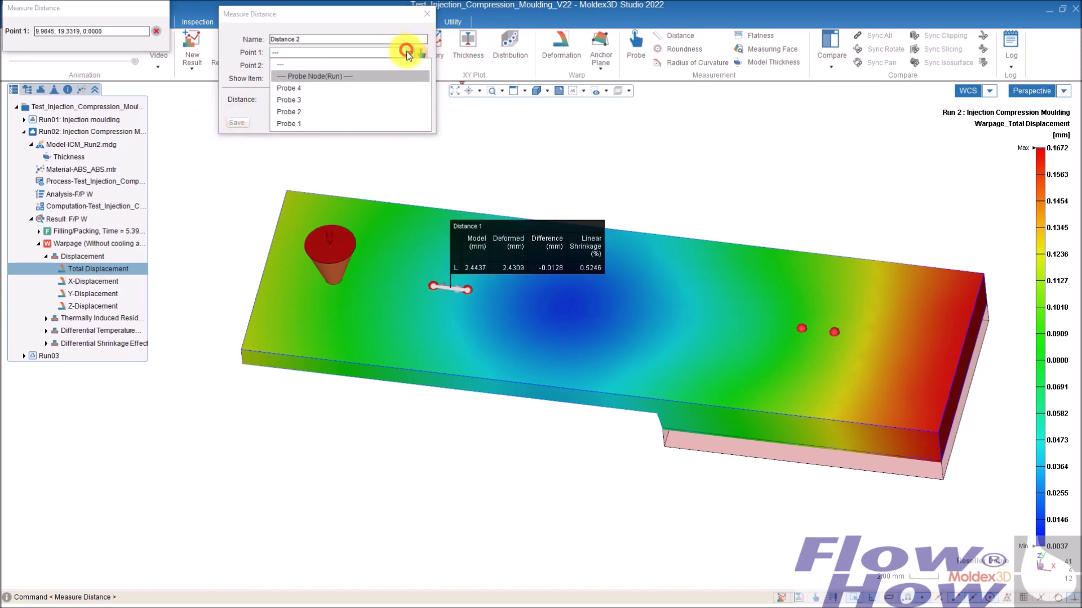
pyautogui.click(351, 100)
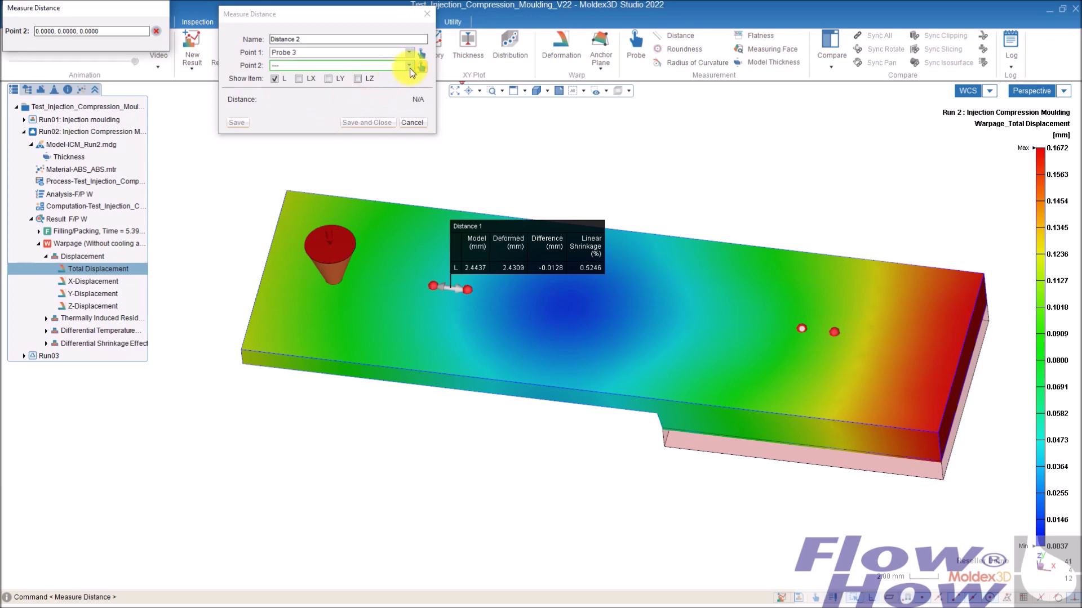
pyautogui.click(409, 66)
pyautogui.click(337, 101)
pyautogui.click(365, 123)
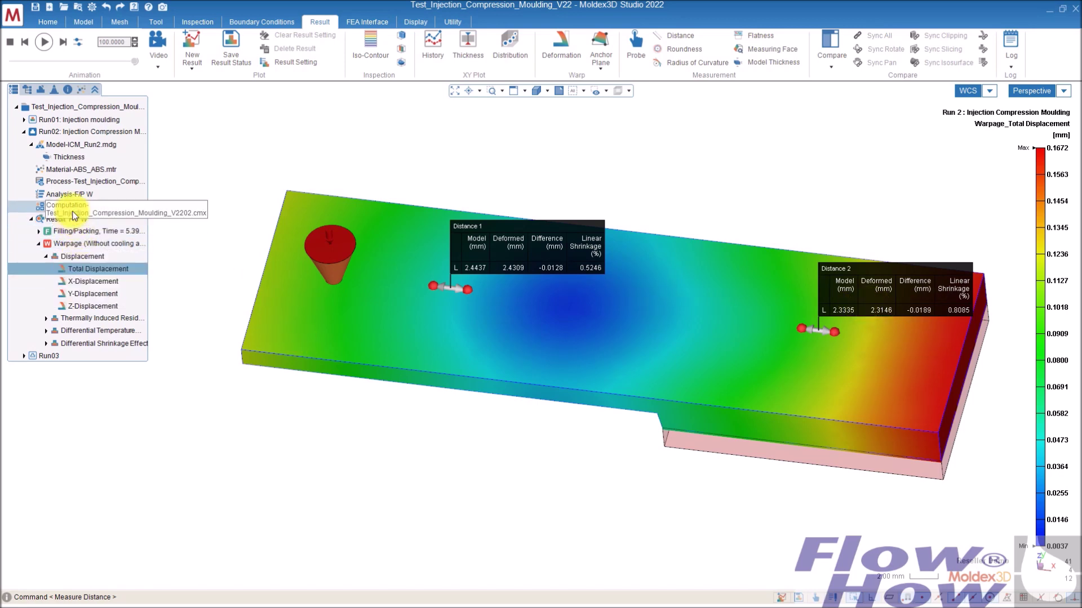
# Load Run02's Melt Front Time result and hide the distance measurements
pyautogui.doubleClick(97, 231)
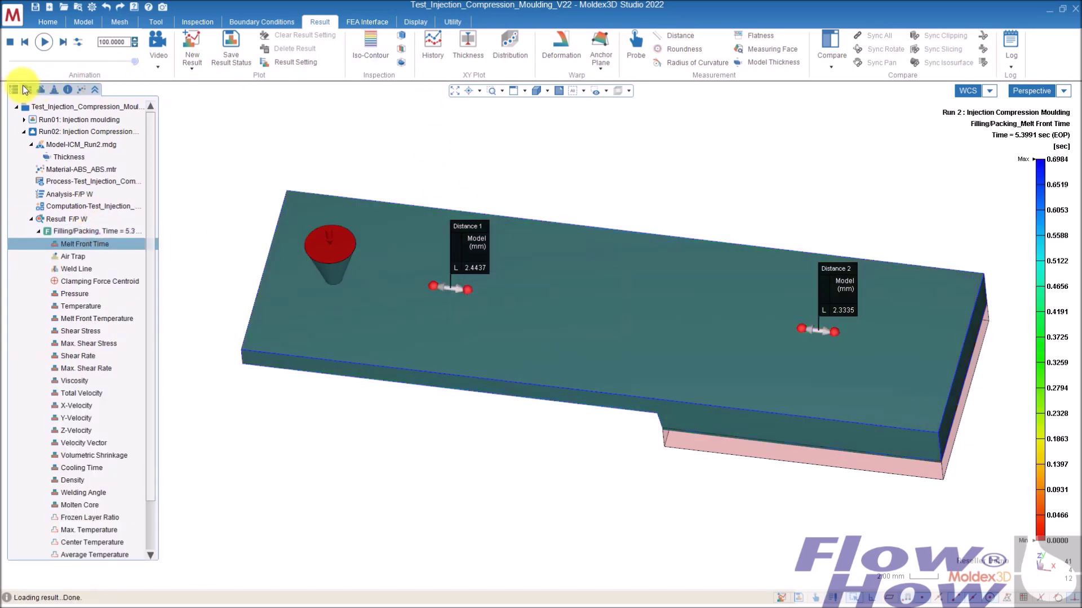
pyautogui.click(27, 89)
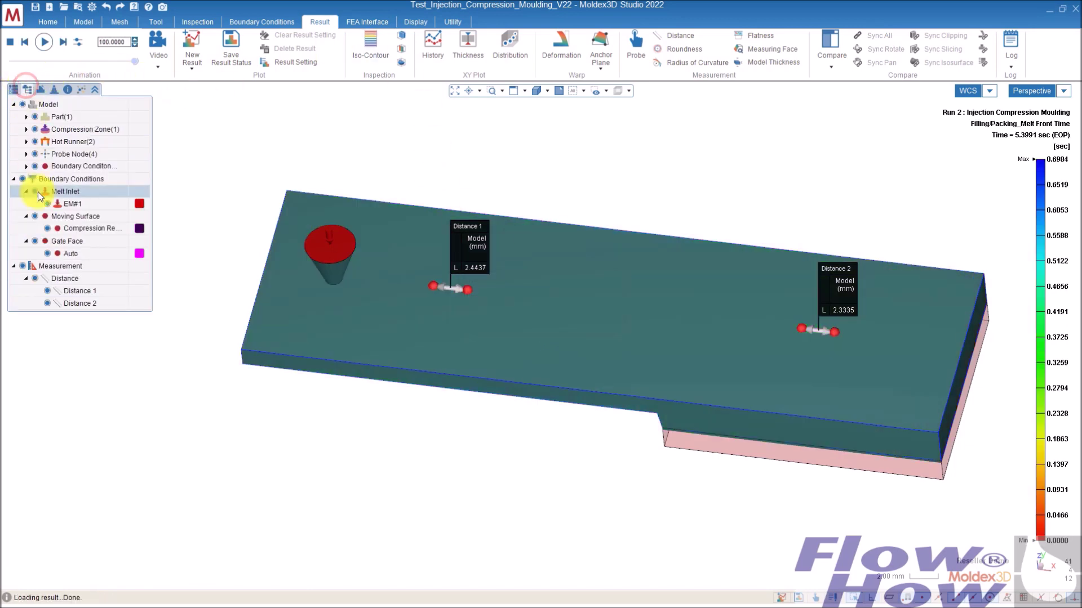
pyautogui.click(22, 266)
pyautogui.moveTo(665, 338); pyautogui.dragTo(589, 348, button='middle')
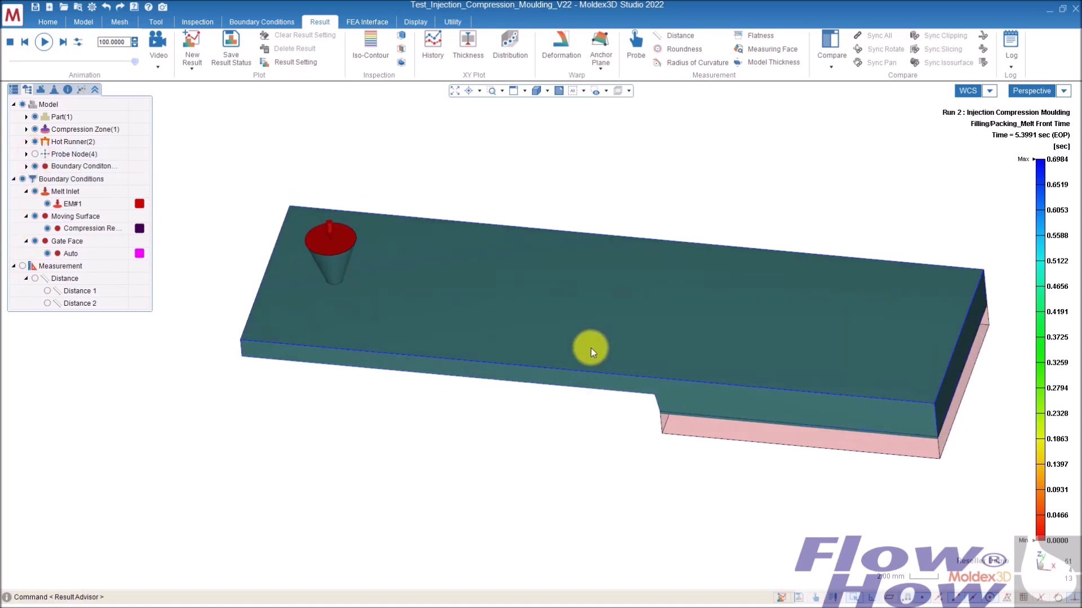
# Show the compression zone in a side view and rewind the filling animation to 0.000 sec
pyautogui.click(38, 129)
pyautogui.click(35, 129)
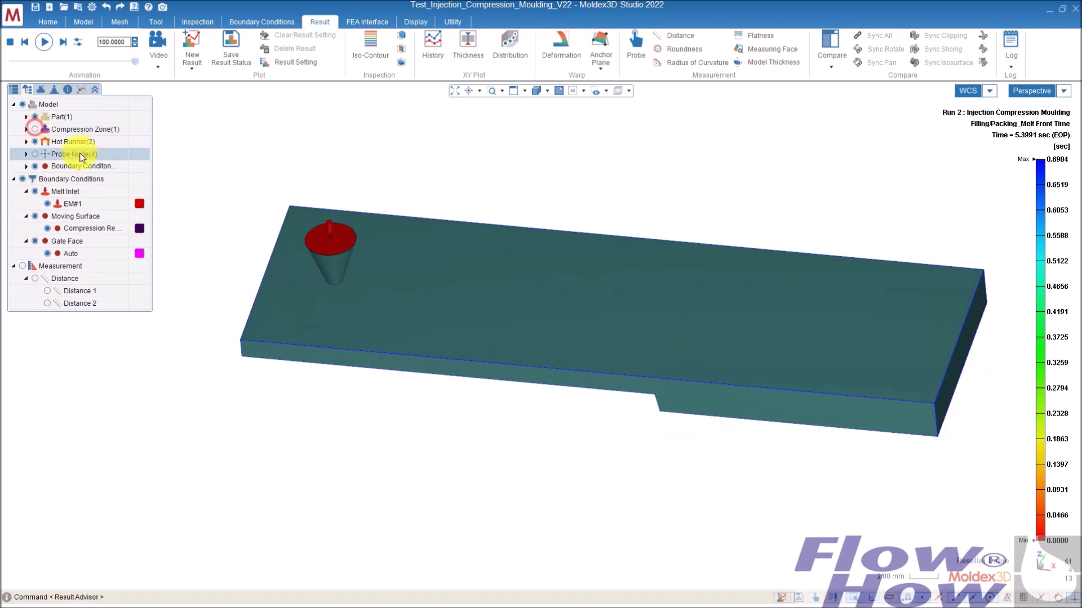
pyautogui.moveTo(620, 287); pyautogui.dragTo(665, 304, button='middle')
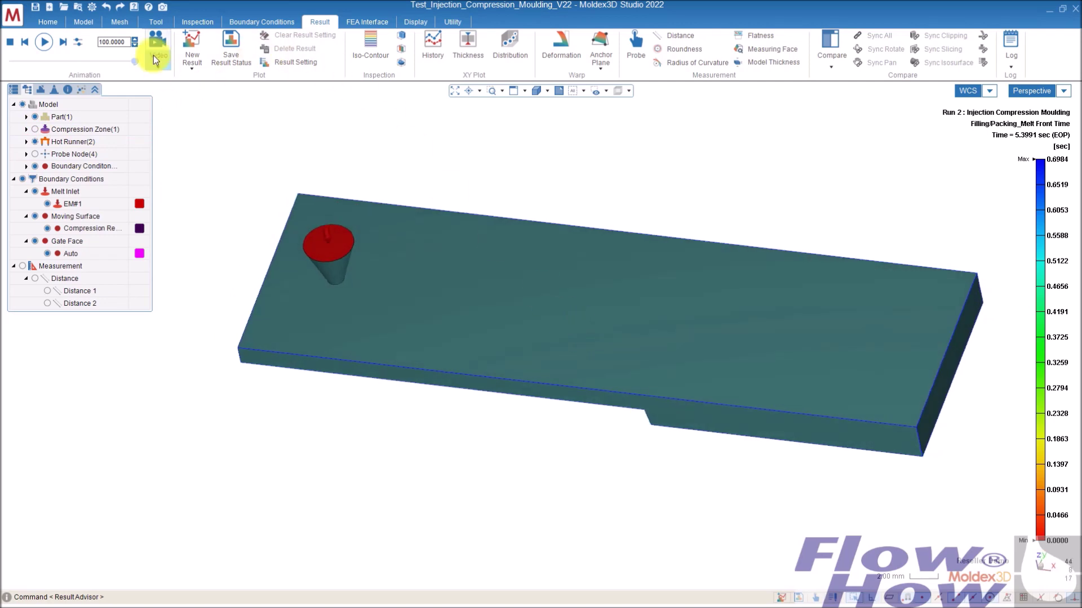
pyautogui.moveTo(134, 60); pyautogui.dragTo(123, 58)
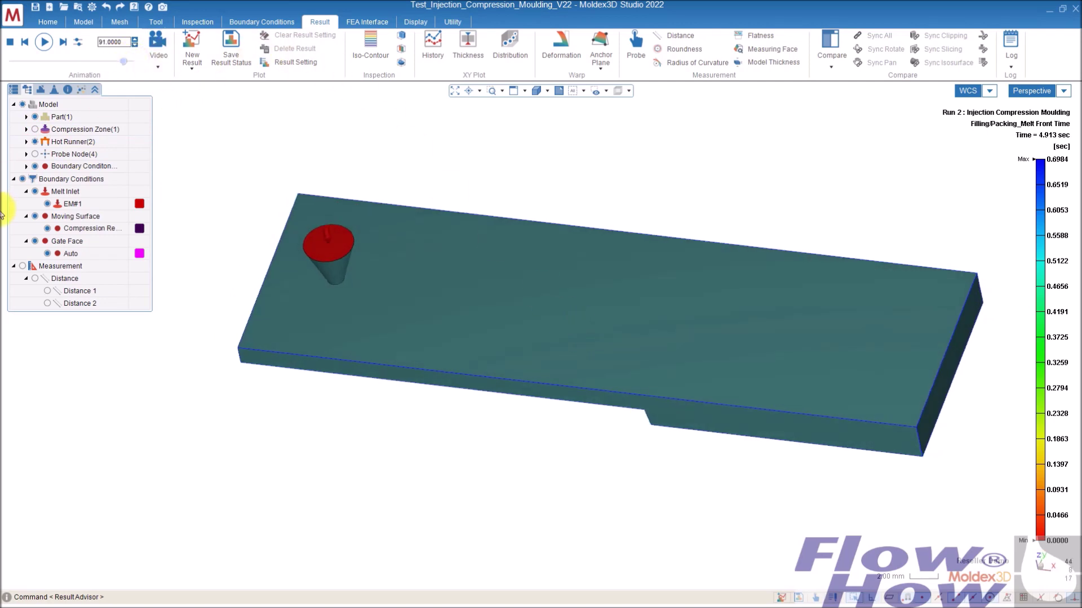
pyautogui.click(35, 129)
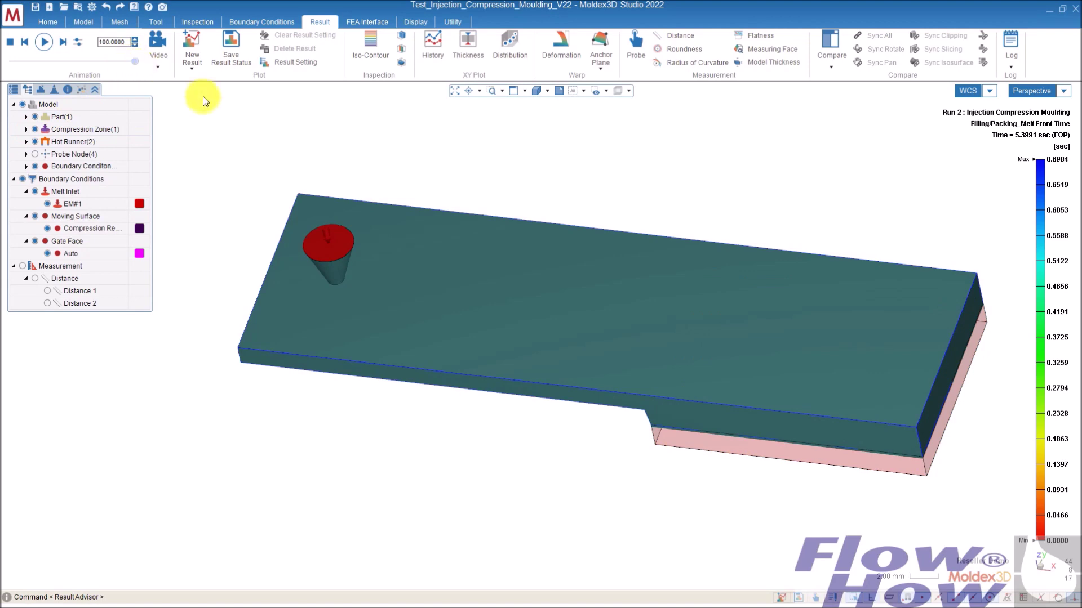
pyautogui.moveTo(586, 364); pyautogui.dragTo(682, 353, button='middle')
pyautogui.moveTo(137, 60); pyautogui.dragTo(7, 63)
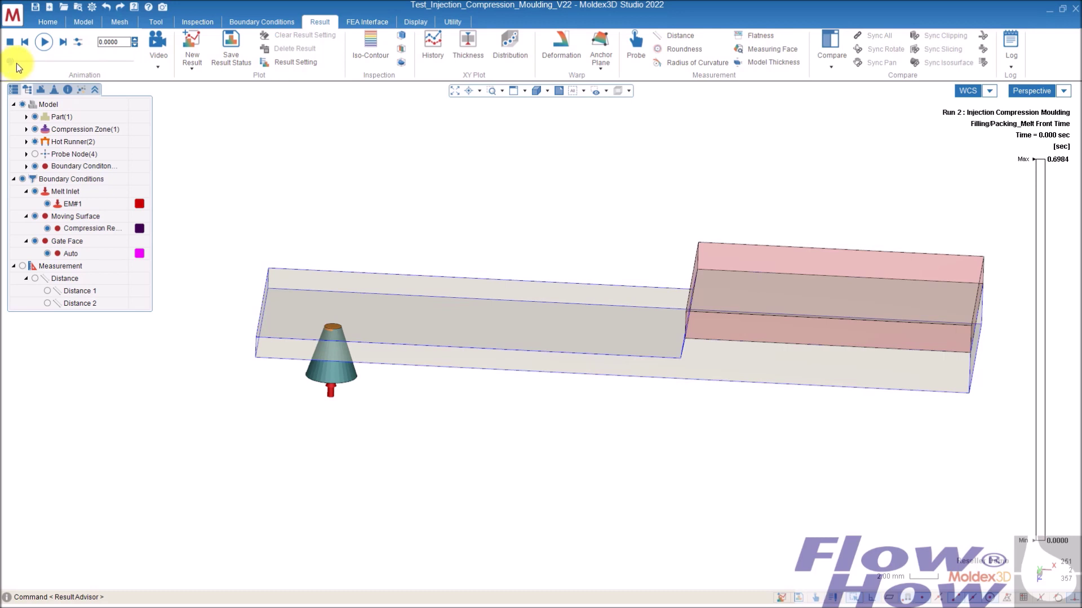
# Step the melt front animation forward frame by frame from the start
pyautogui.moveTo(9, 60); pyautogui.dragTo(16, 61)
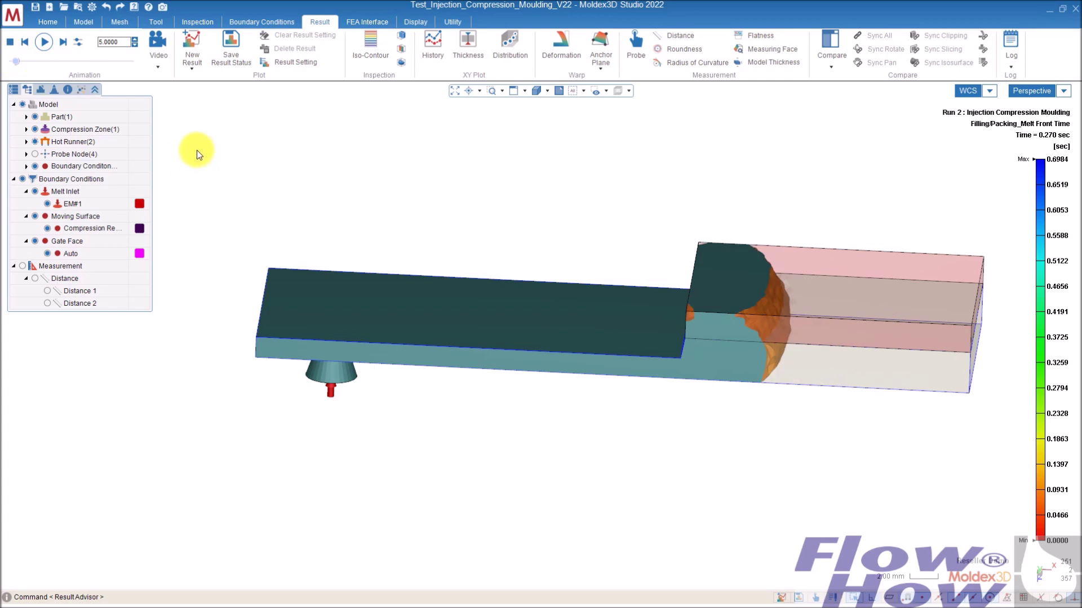
pyautogui.click(64, 44)
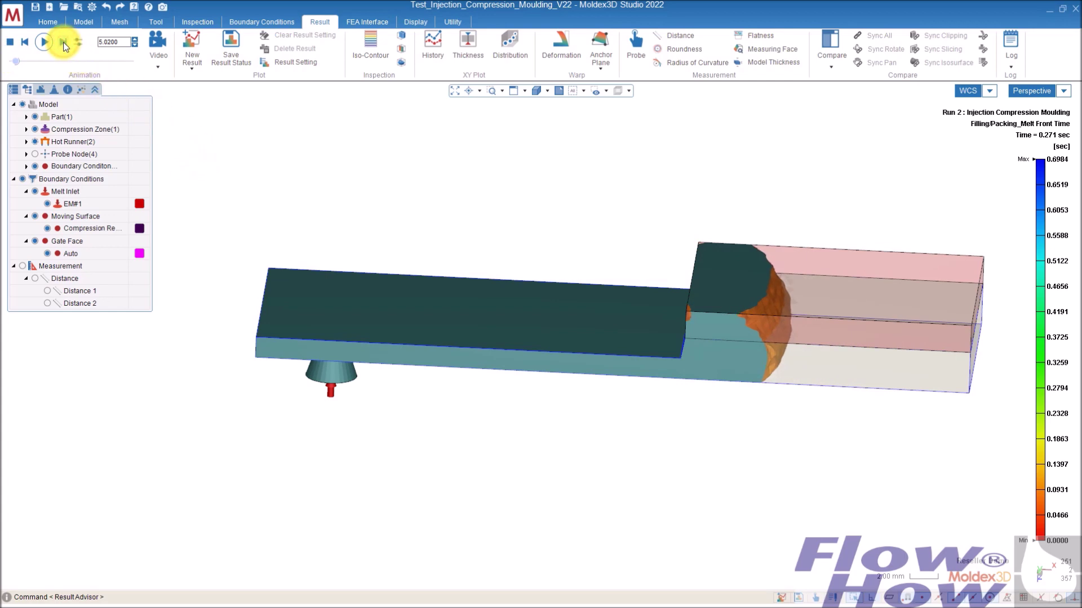
pyautogui.click(64, 43)
pyautogui.click(64, 44)
pyautogui.click(64, 44)
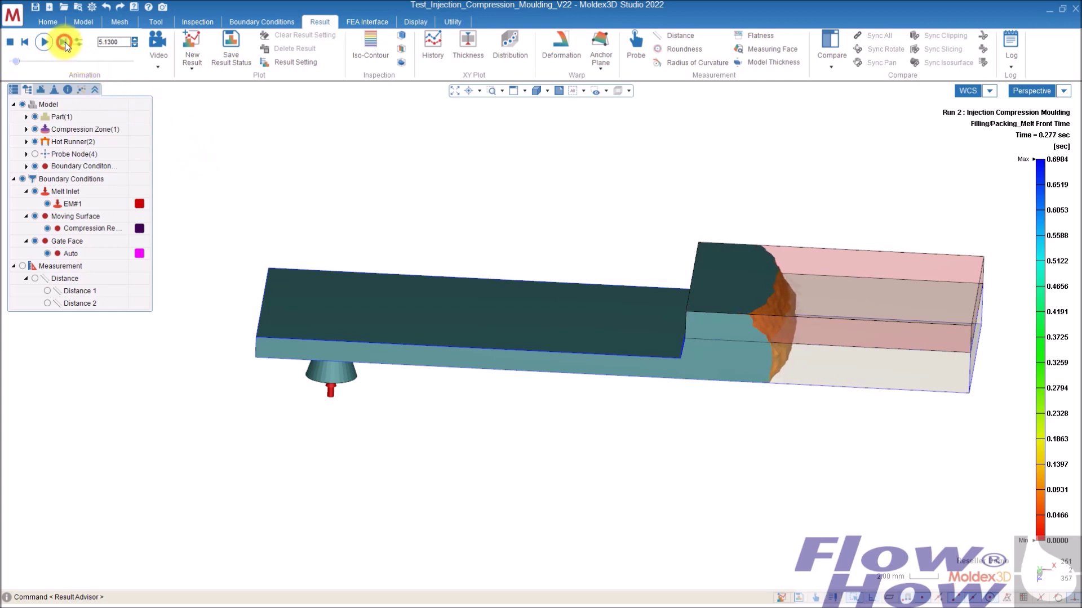
pyautogui.click(64, 44)
pyautogui.click(64, 44)
pyautogui.click(64, 44)
pyautogui.click(65, 44)
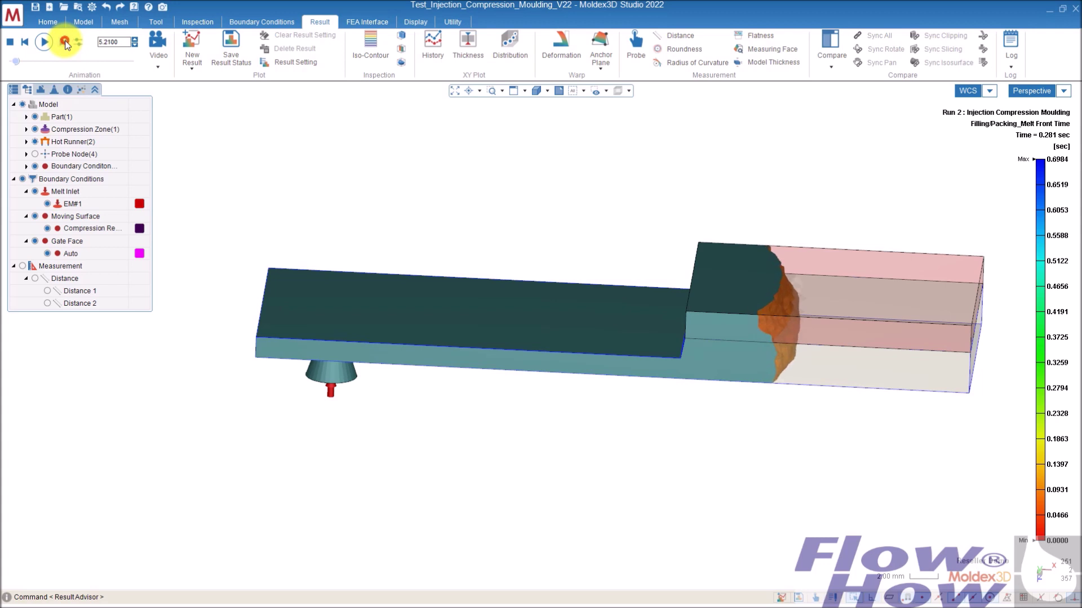
pyautogui.click(65, 44)
pyautogui.click(65, 44)
pyautogui.click(65, 44)
pyautogui.click(65, 44)
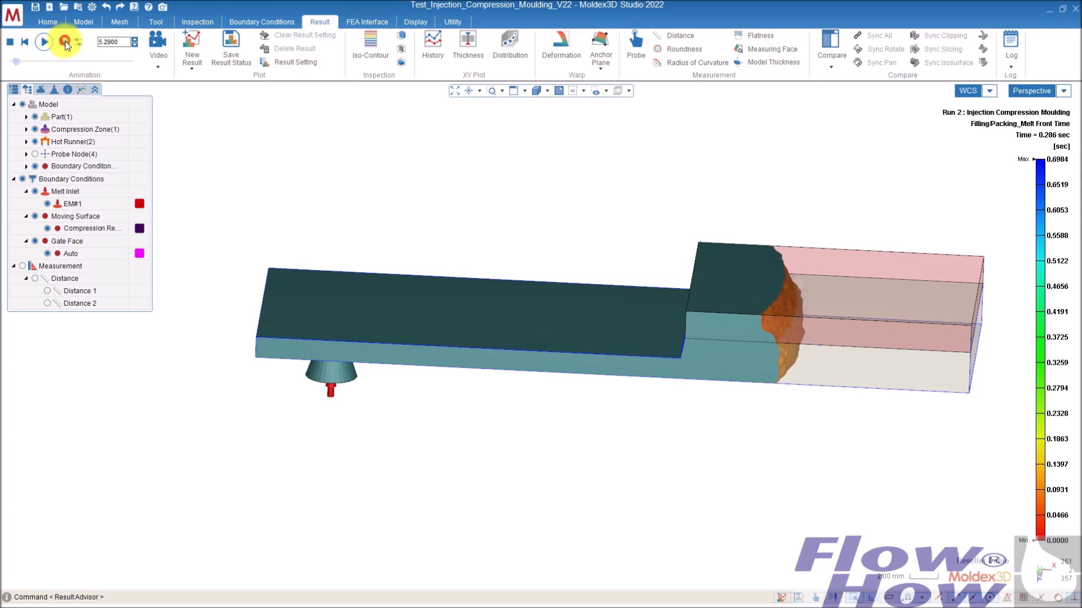
# Enter animation values 5.5 and then 5.7 in the frame box
pyautogui.click(113, 44)
pyautogui.write('5.5')
pyautogui.press('Return')
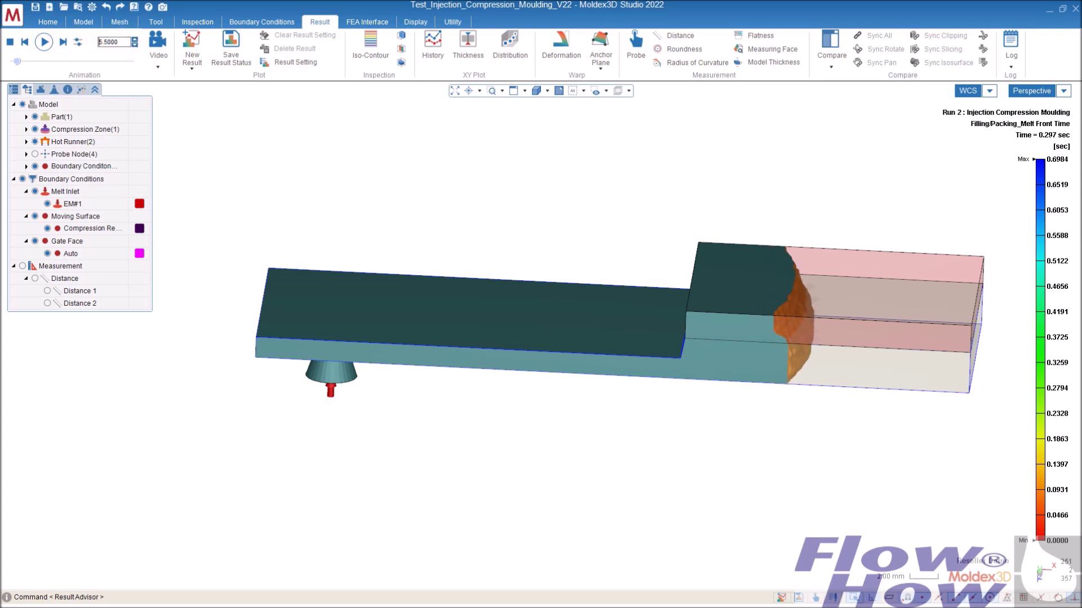
pyautogui.moveTo(123, 44); pyautogui.dragTo(88, 44)
pyautogui.write('5.7')
pyautogui.press('Return')
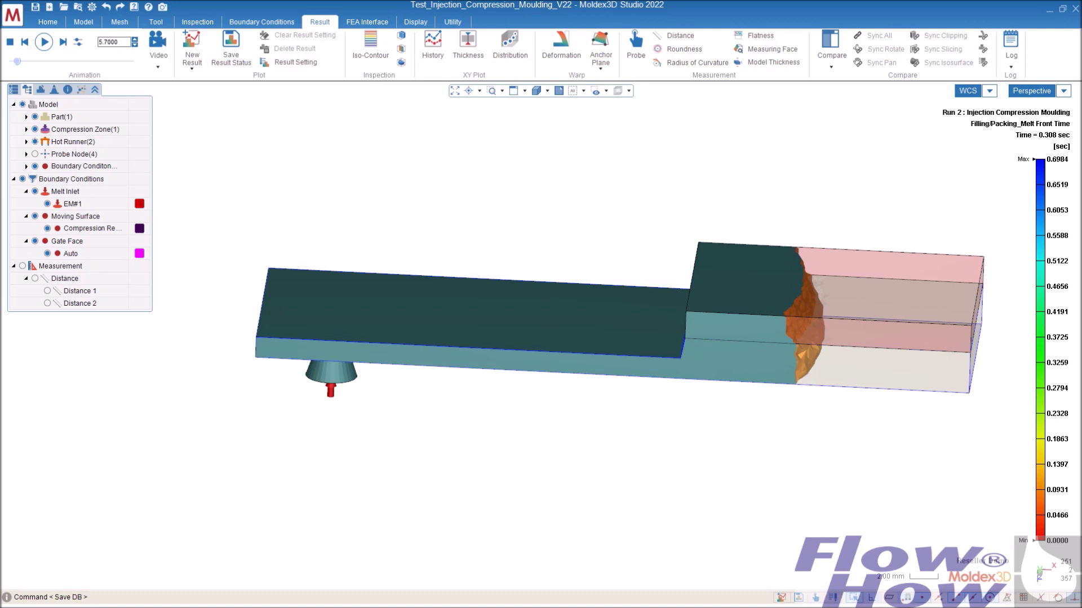
# Advance the animation to frame 46 (2.484 sec), when the compression zone is filled
pyautogui.click(18, 62)
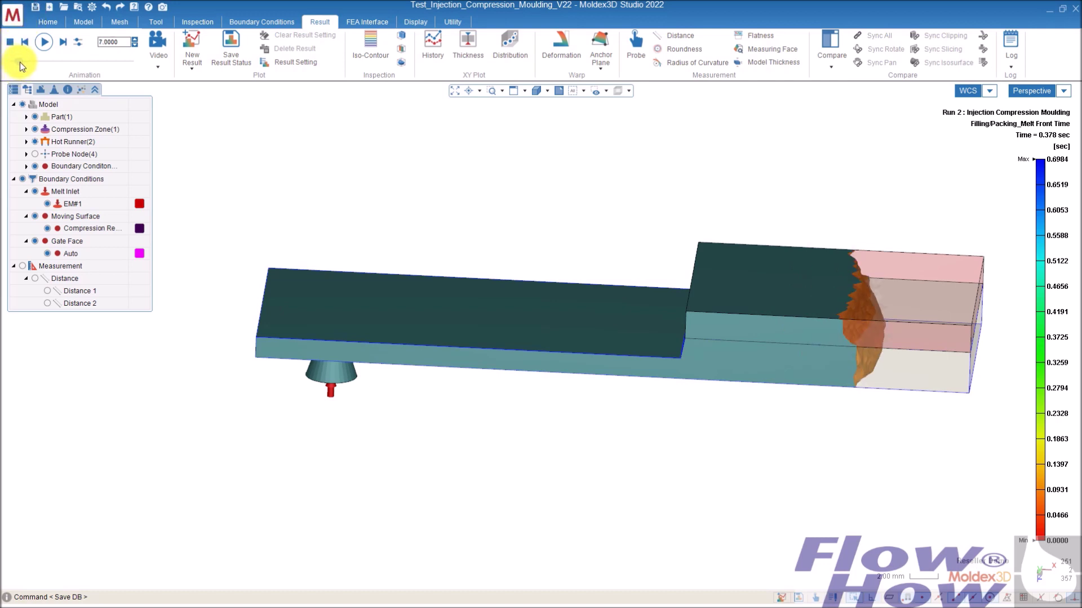
pyautogui.click(62, 43)
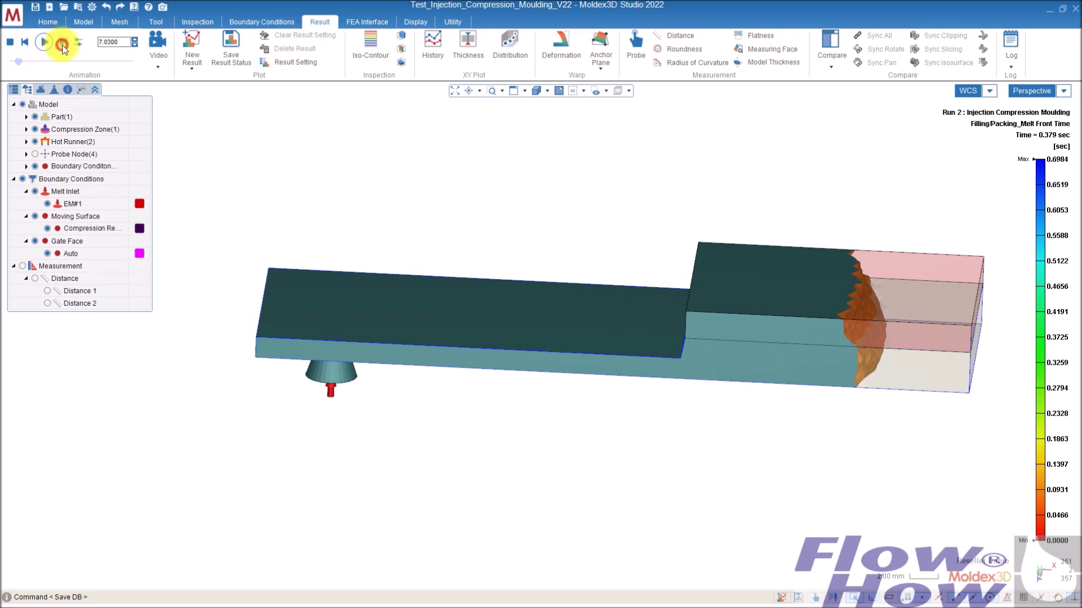
pyautogui.click(62, 44)
pyautogui.click(63, 43)
pyautogui.click(62, 44)
pyautogui.click(63, 44)
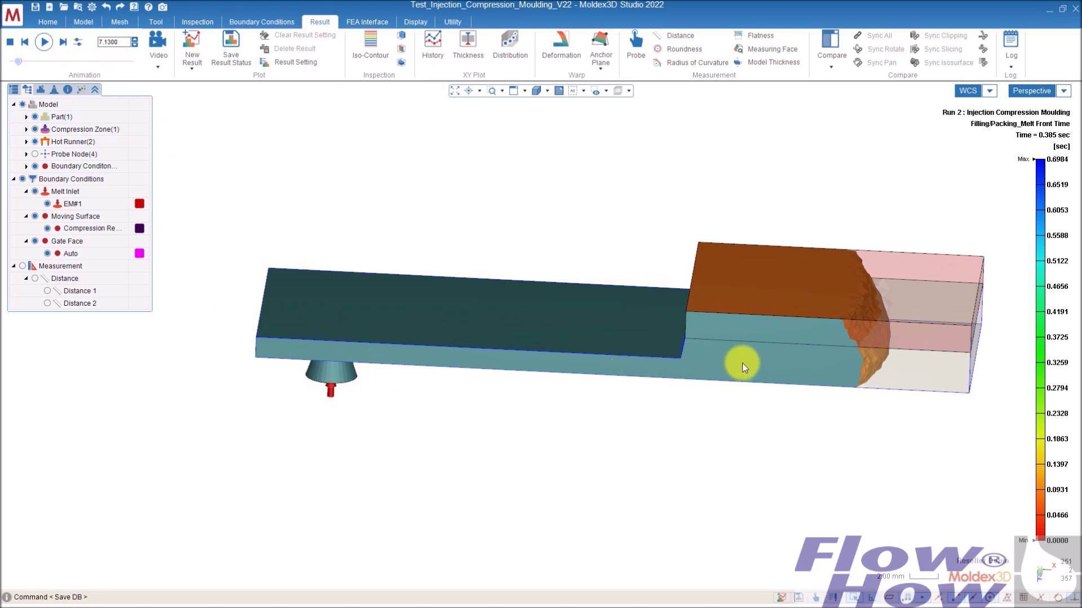
pyautogui.click(60, 42)
pyautogui.click(61, 42)
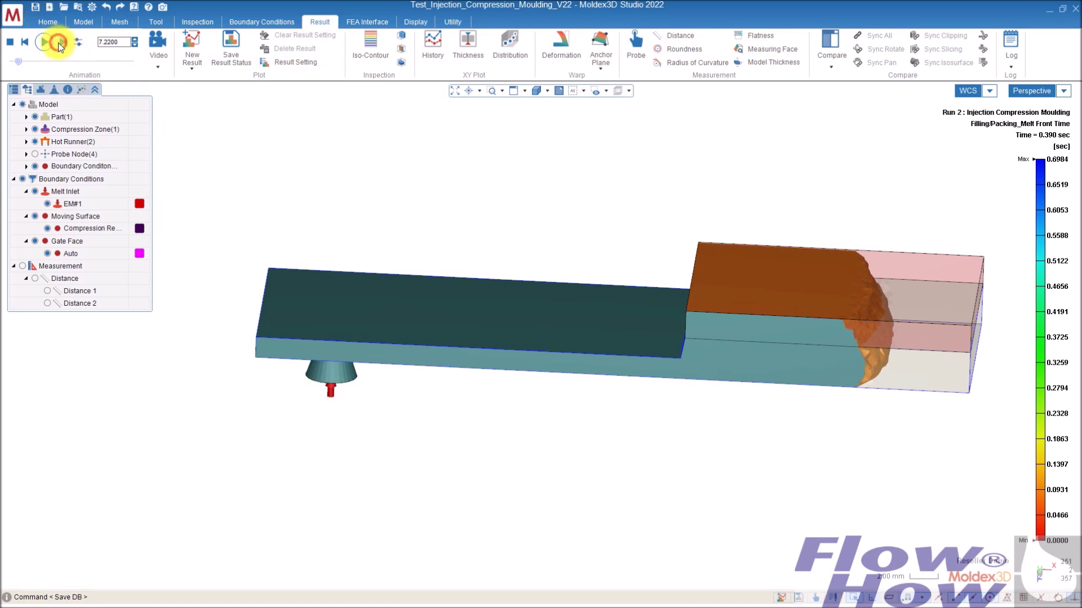
pyautogui.click(20, 59)
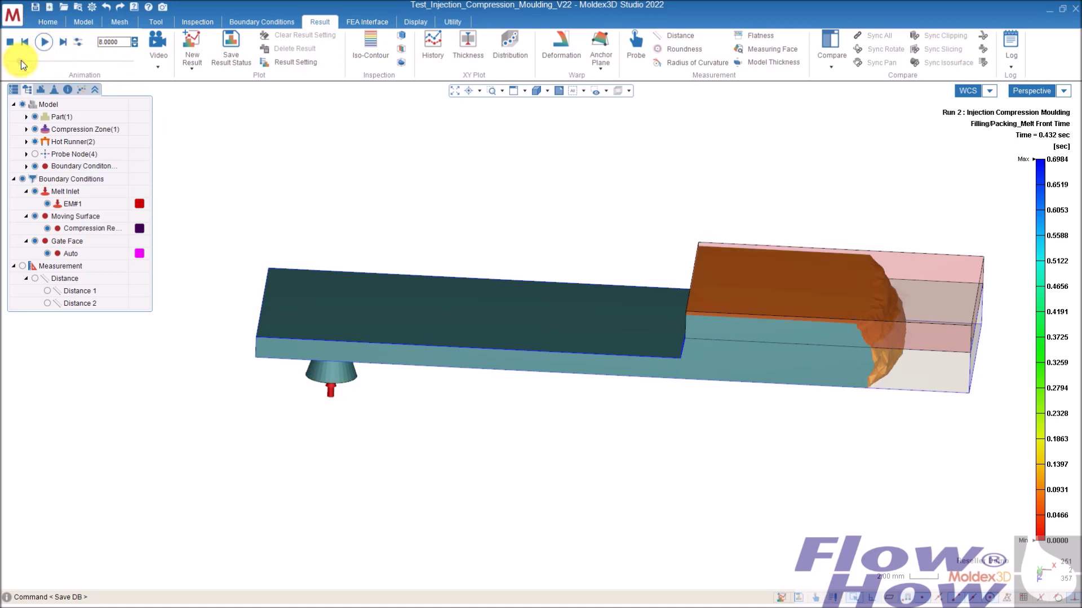
pyautogui.moveTo(22, 59); pyautogui.dragTo(27, 60)
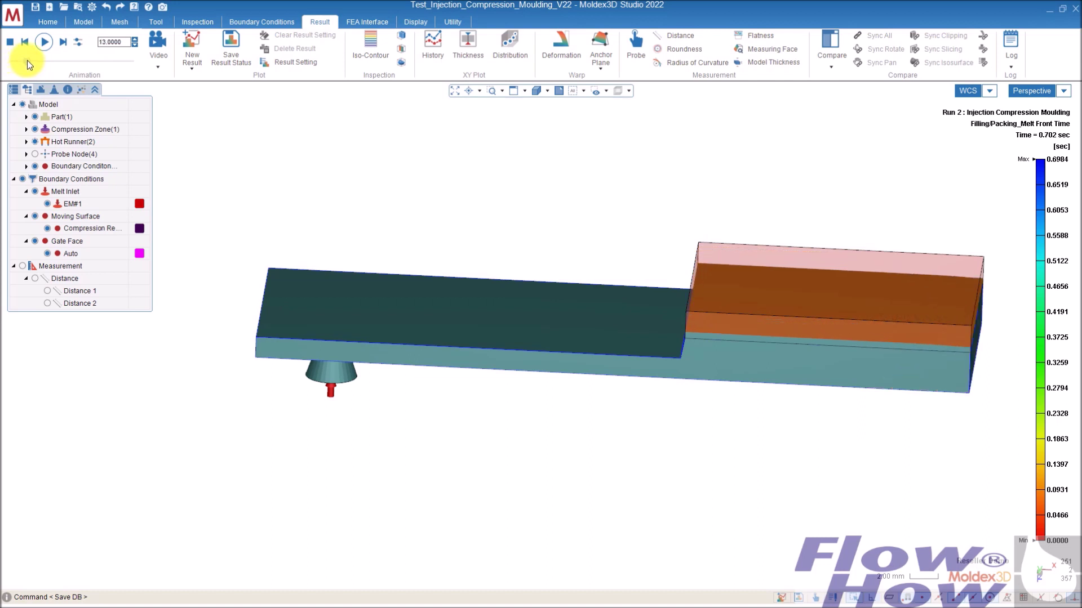
pyautogui.moveTo(27, 60); pyautogui.dragTo(43, 59)
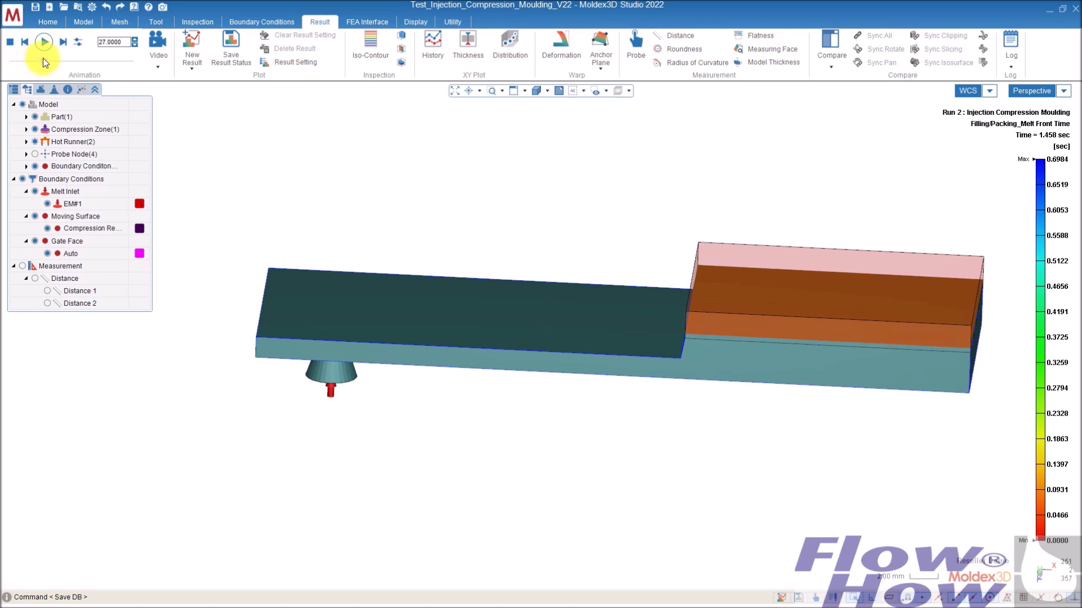
pyautogui.moveTo(46, 59); pyautogui.dragTo(67, 60)
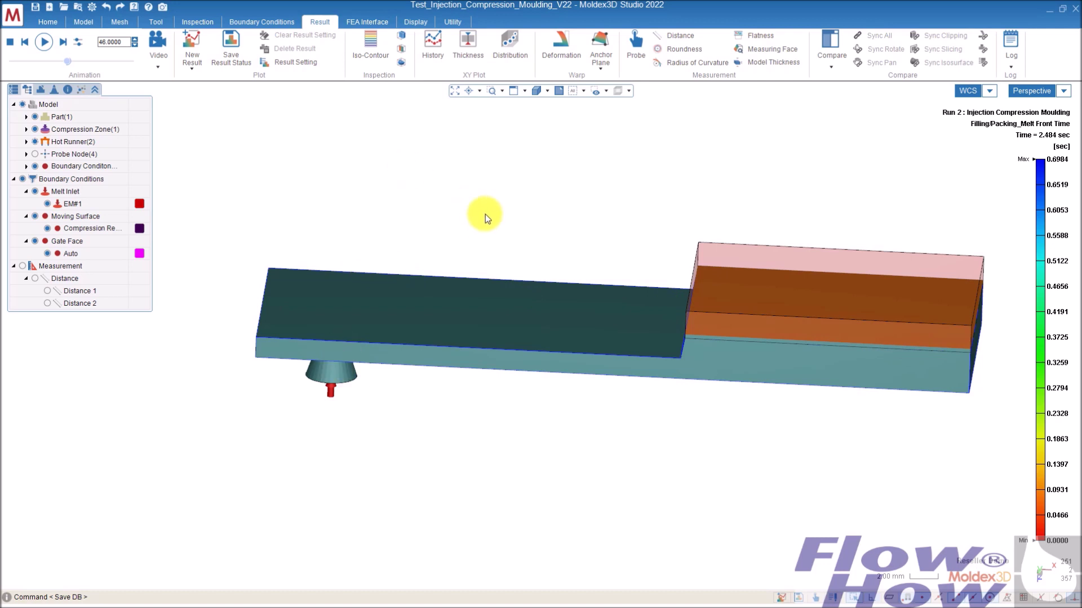
# Show the project tree with Run02's F/P W results and orbit to see the part's top faces
pyautogui.click(13, 90)
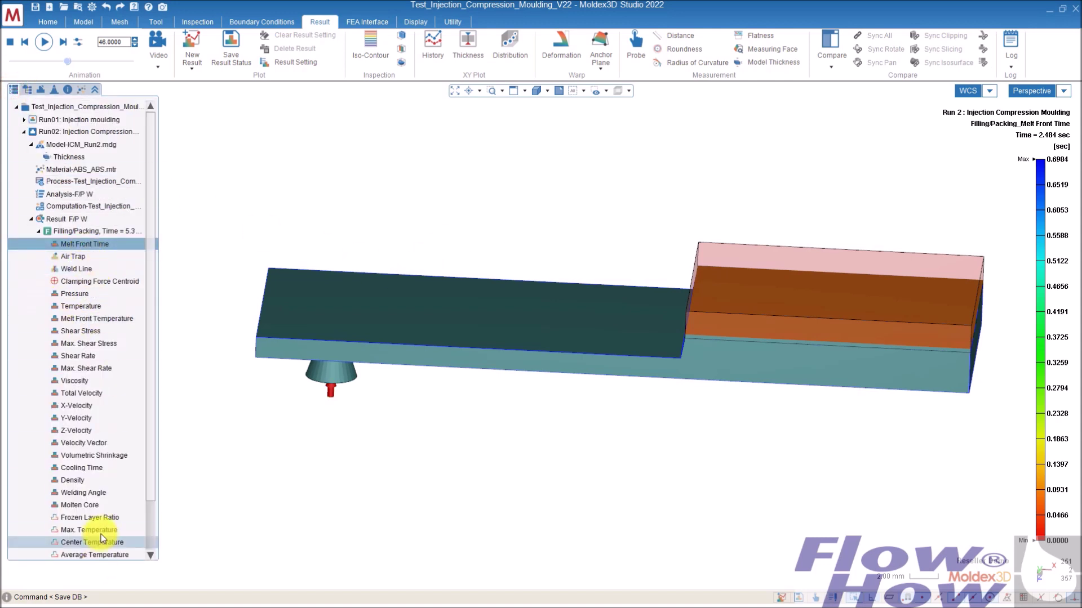
pyautogui.moveTo(731, 373); pyautogui.dragTo(813, 366, button='middle')
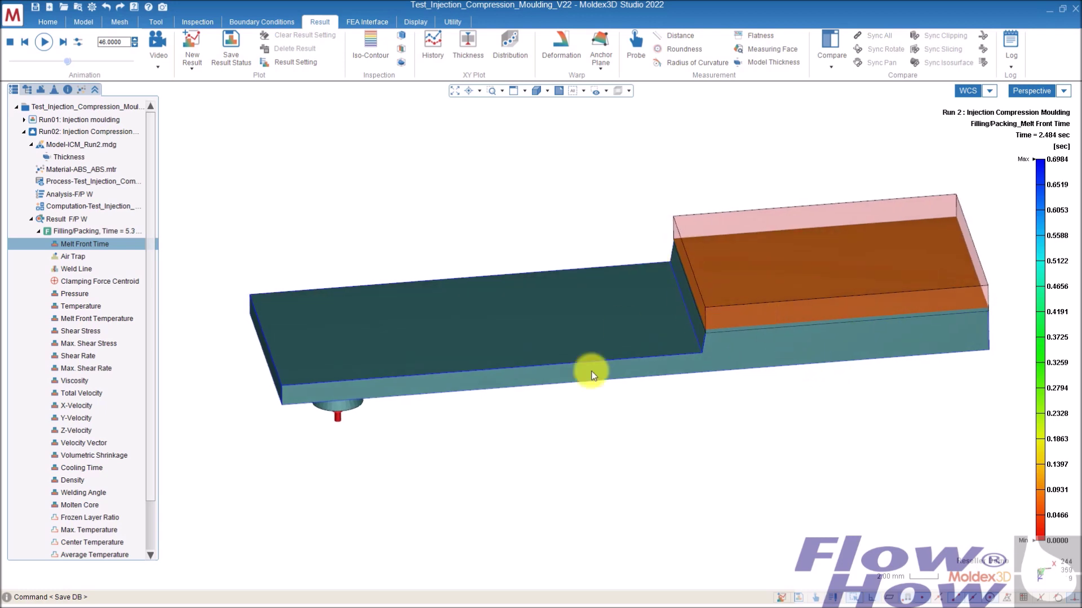
pyautogui.scroll(-1, 431, 439)
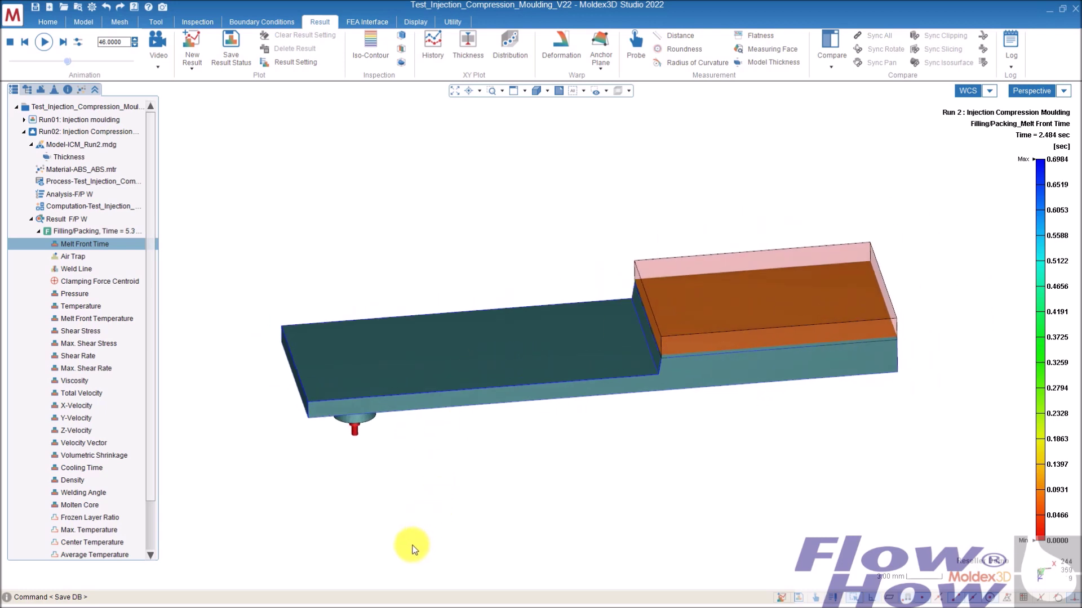